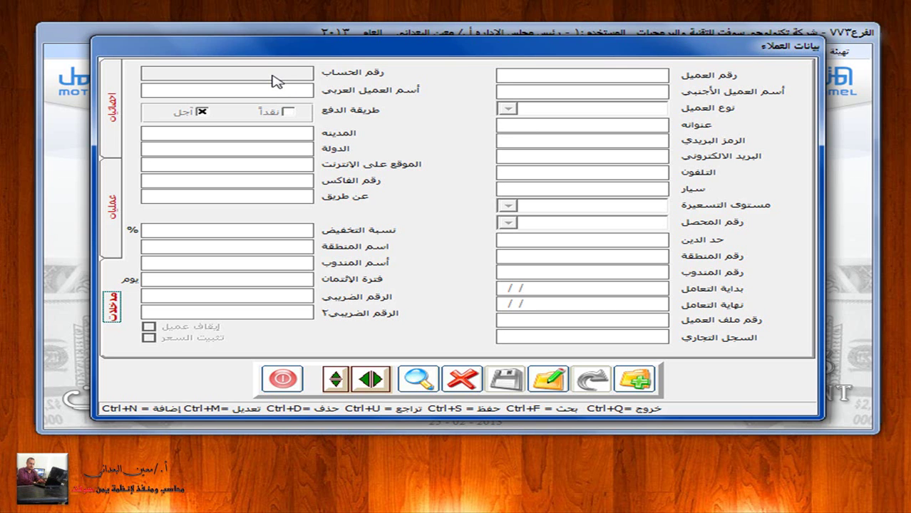
Step: Start a new customer record with customer type 1, then close the form without saving
left_click(634, 378)
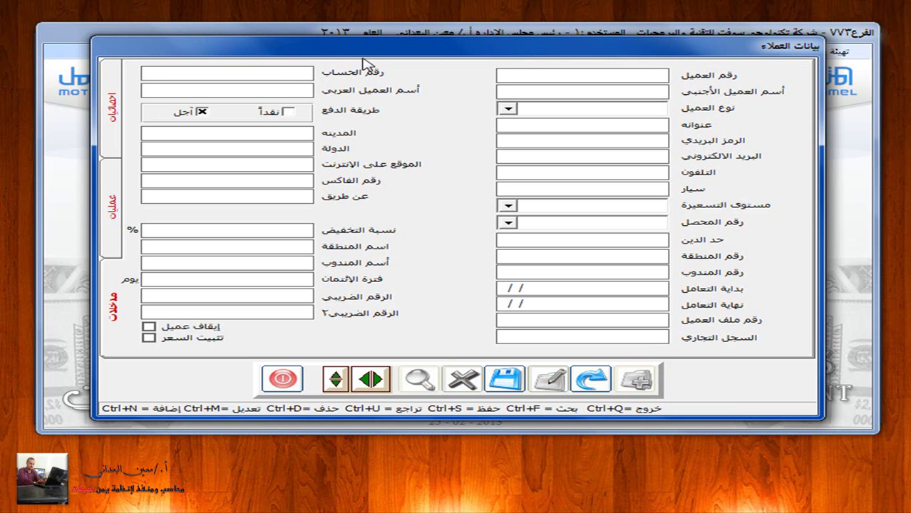
left_click(507, 107)
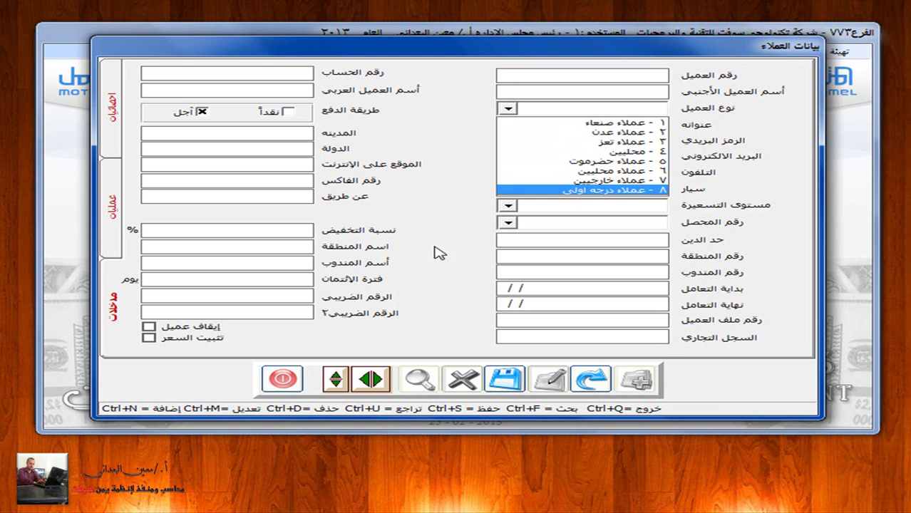
type("1")
key("Return")
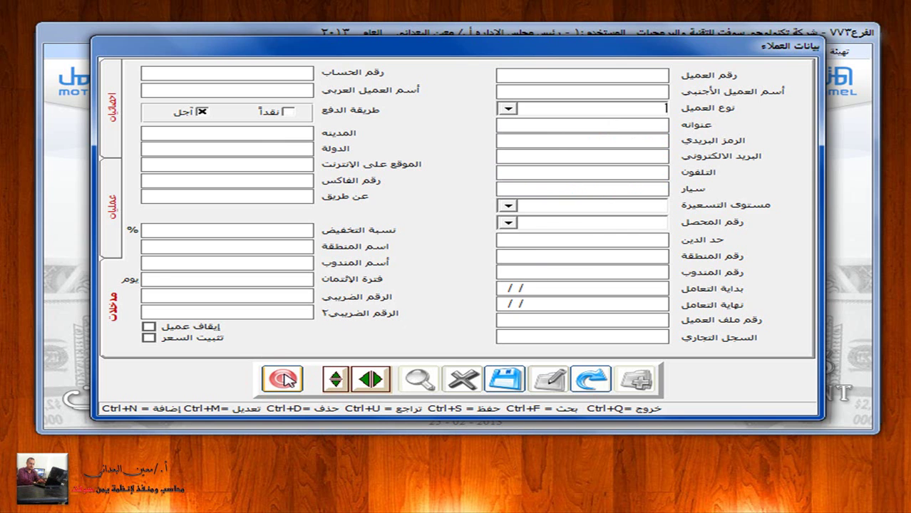
left_click(286, 380)
left_click(536, 282)
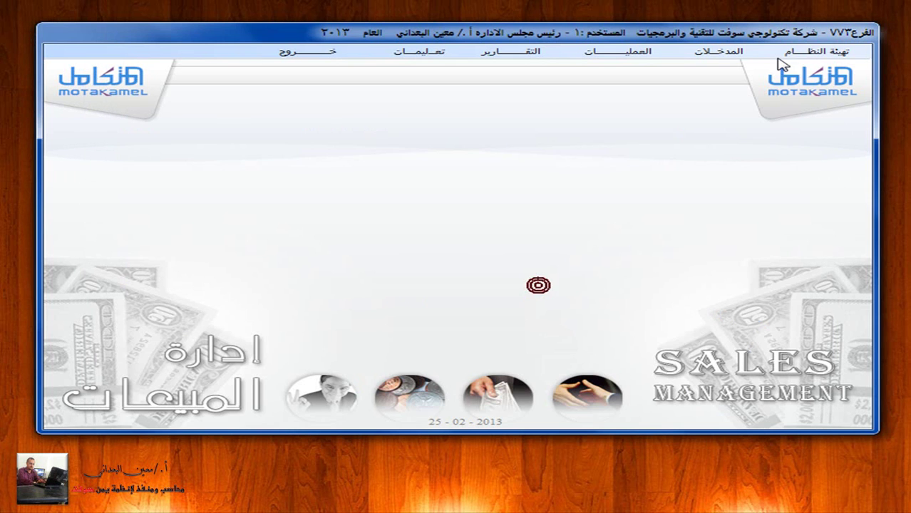
Step: Review the existing customer types in System Setup's customer types window
left_click(812, 50)
left_click(827, 86)
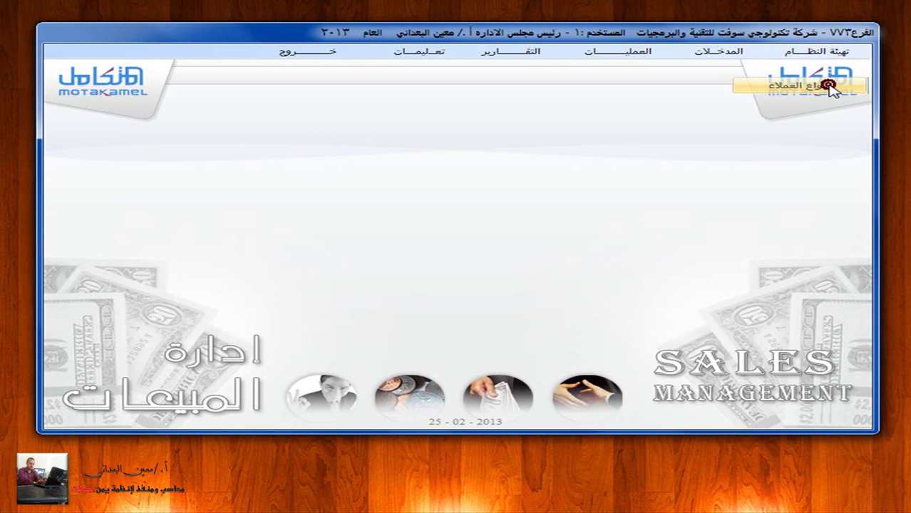
left_click(417, 269)
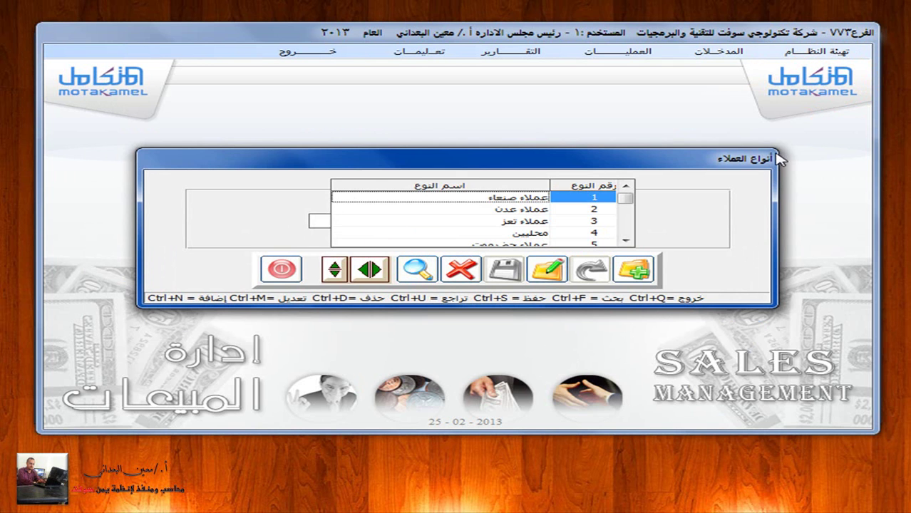
left_click(280, 271)
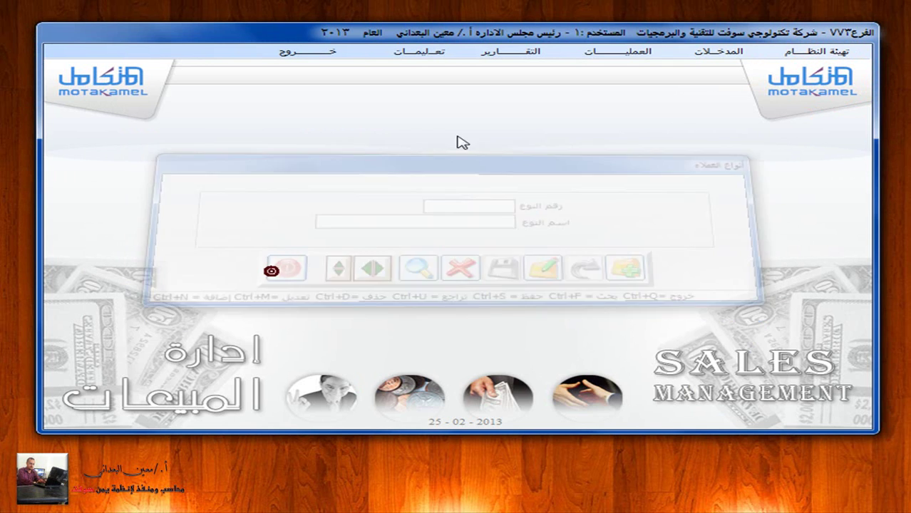
Step: Open the customer data form on a new blank customer record
left_click(703, 52)
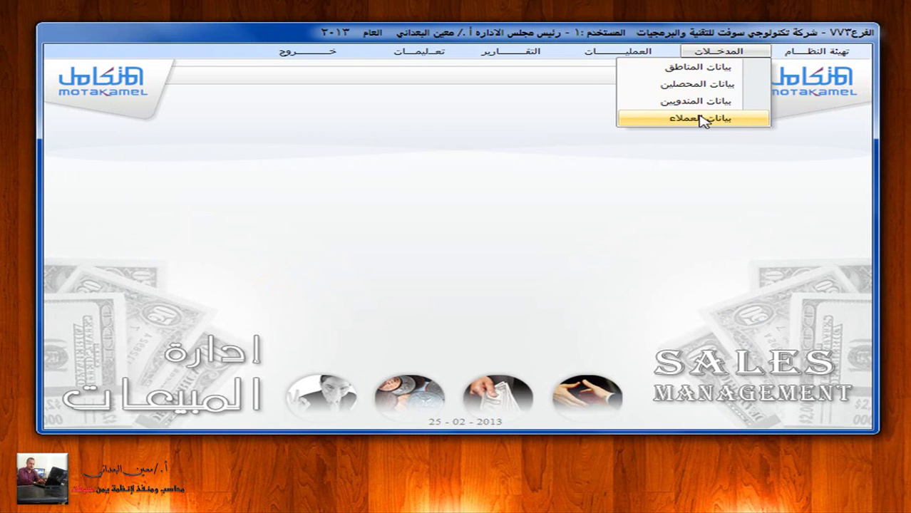
left_click(701, 118)
left_click(636, 374)
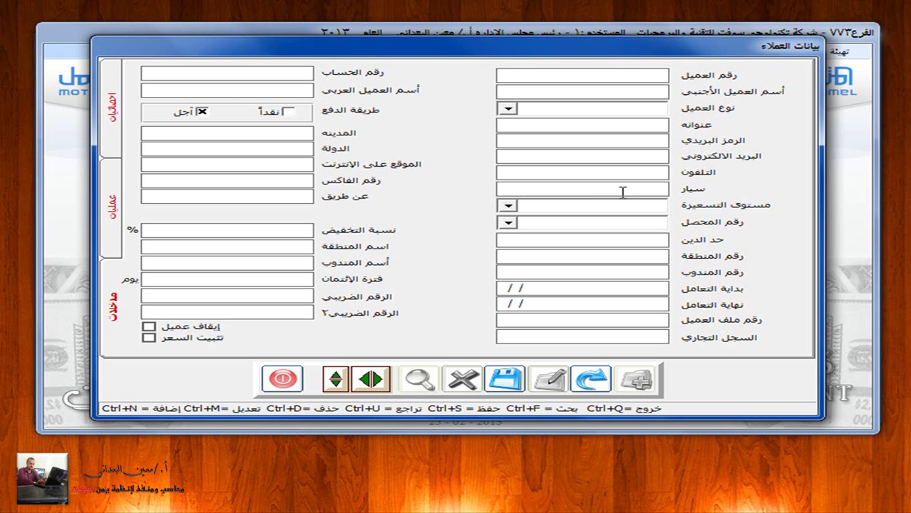
Step: Choose pricing level 1 from the eight price levels for the new customer
left_click(508, 206)
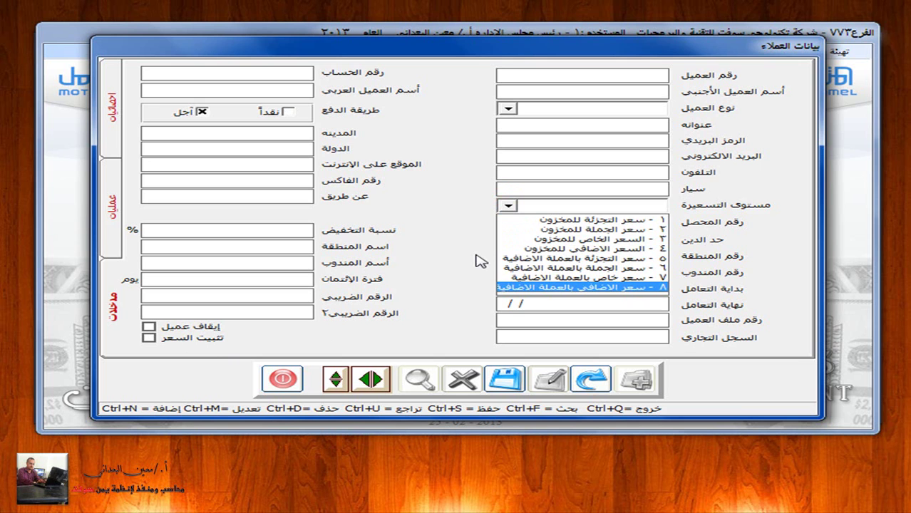
left_click(563, 220)
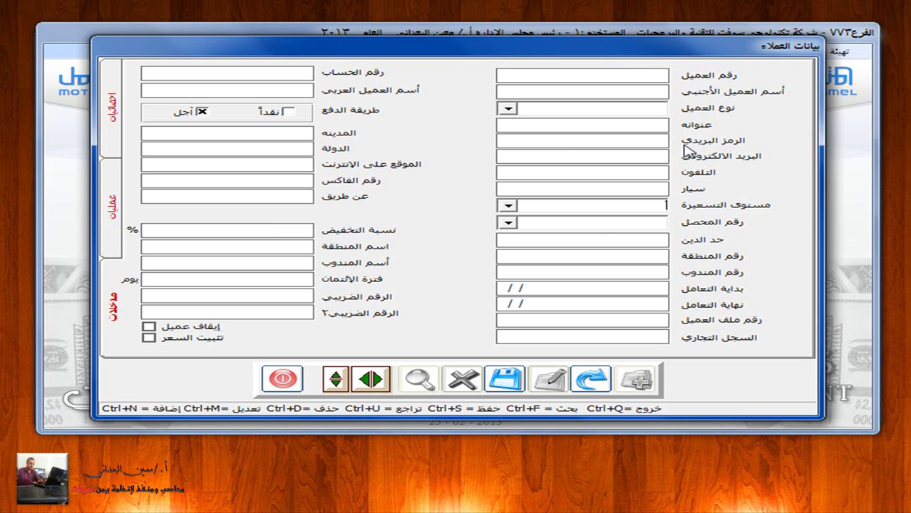
Step: List the regions from the area number field, then close the customer form unsaved
left_click(628, 250)
key("F9")
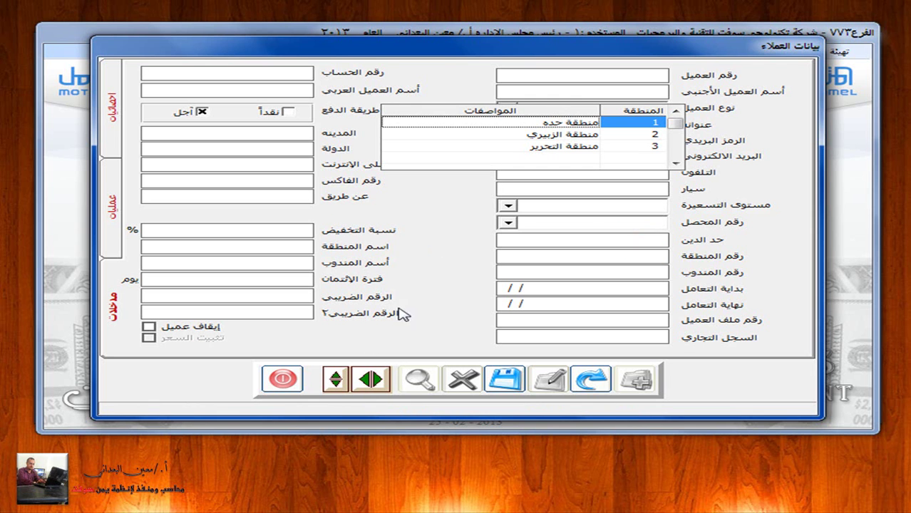
left_click(283, 379)
left_click(504, 280)
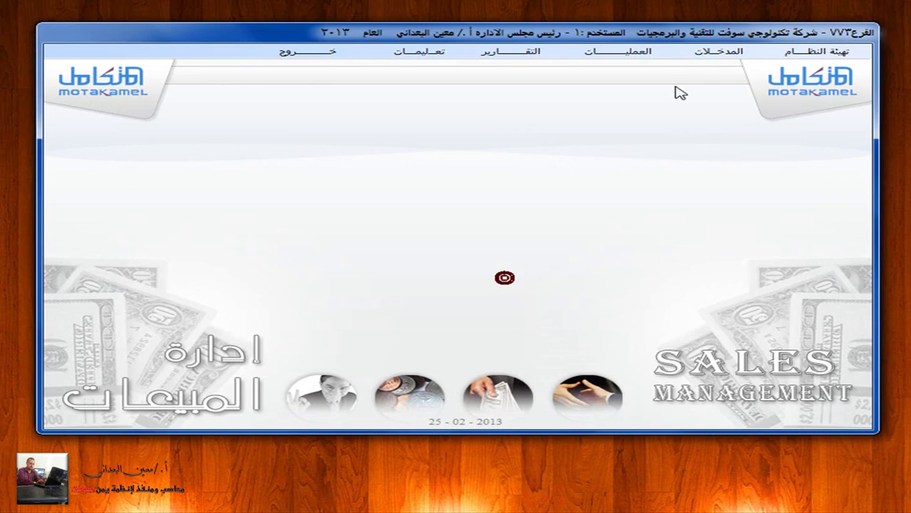
Step: Review the three Sanaa regions in the regions data form, then close it
left_click(723, 52)
left_click(716, 67)
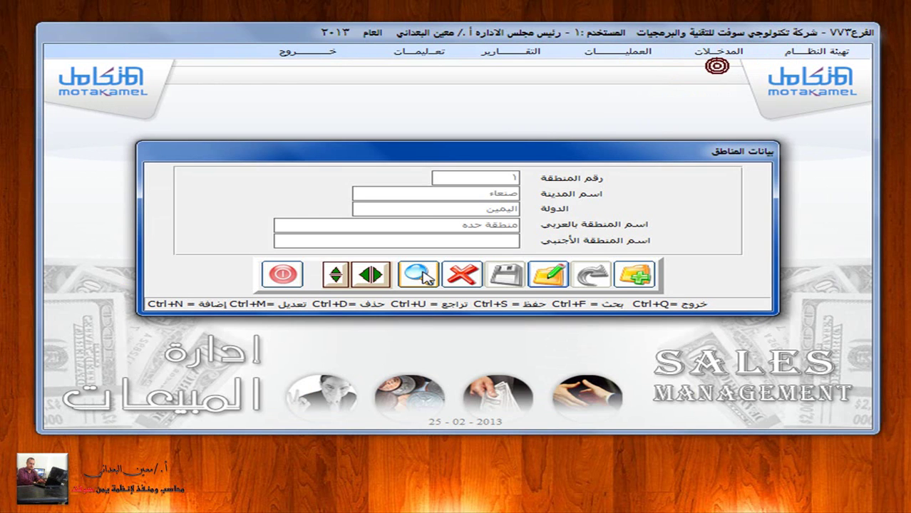
left_click(423, 274)
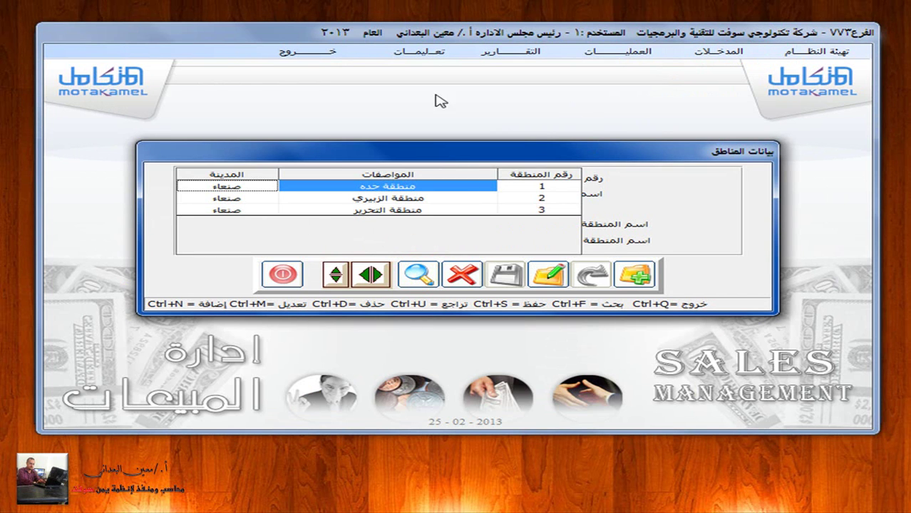
left_click(283, 275)
left_click(717, 52)
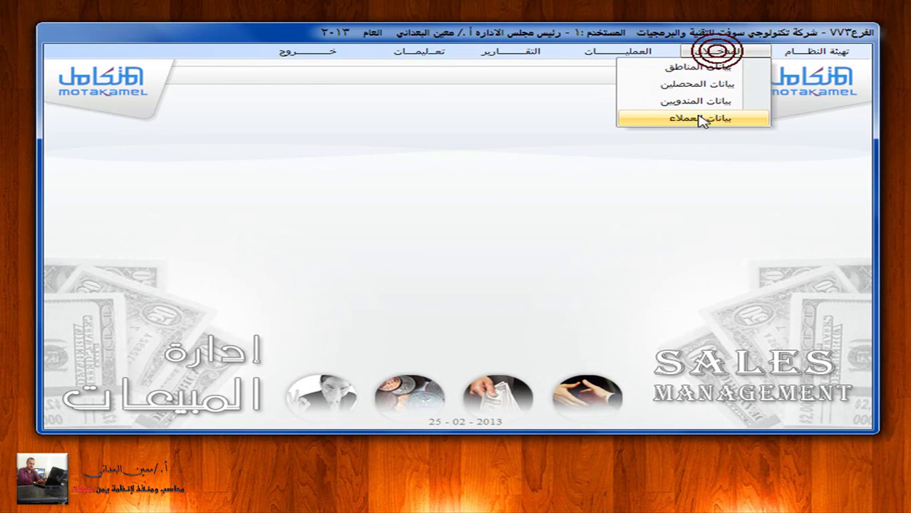
Step: Reopen the customer form, list the sales representatives, then close it without saving
left_click(703, 118)
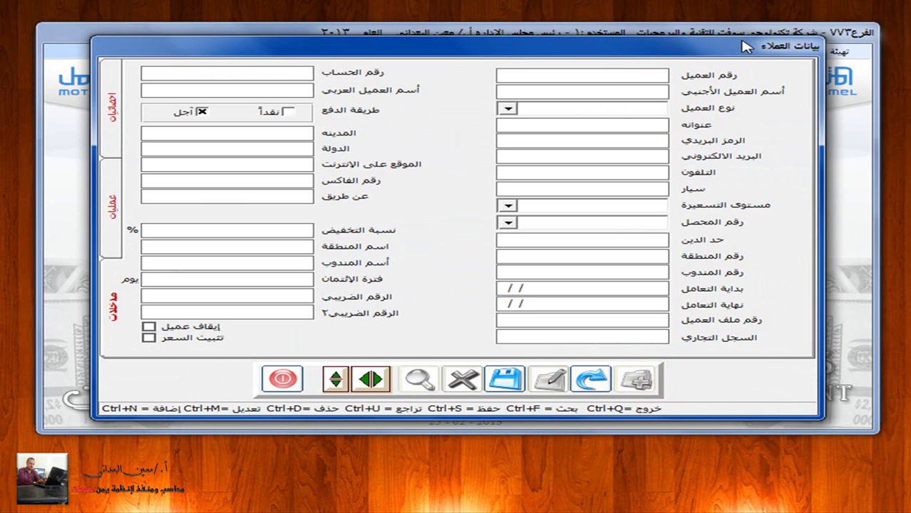
left_click(599, 271)
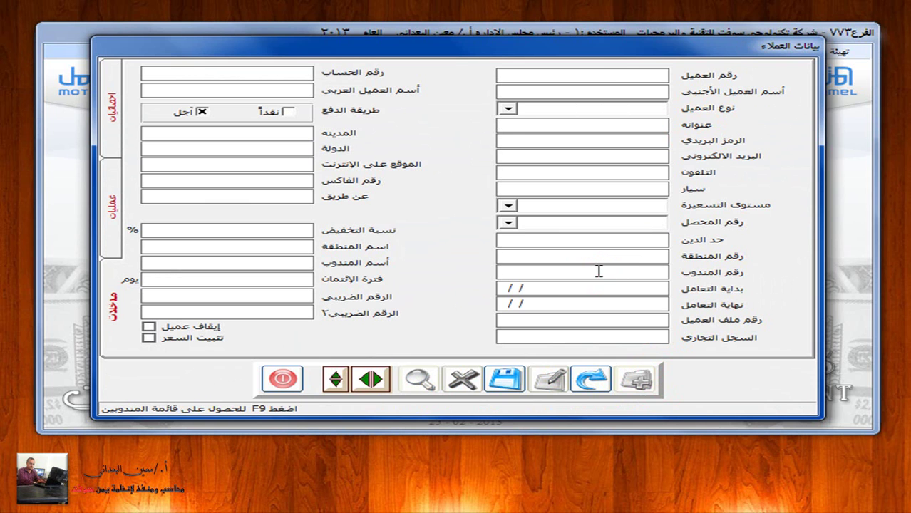
key("F3")
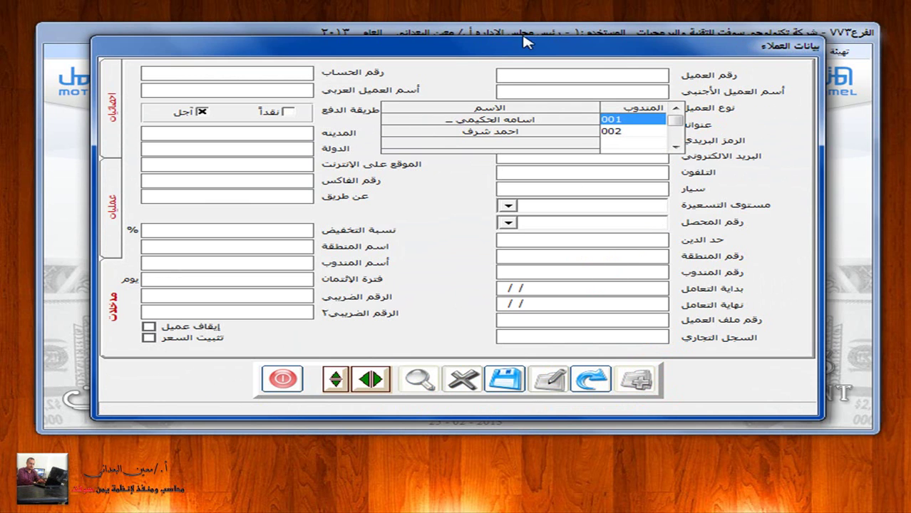
left_click(285, 380)
left_click(546, 288)
Step: Look up sales representative 001 in the representatives form, then reopen the customer data form
left_click(736, 55)
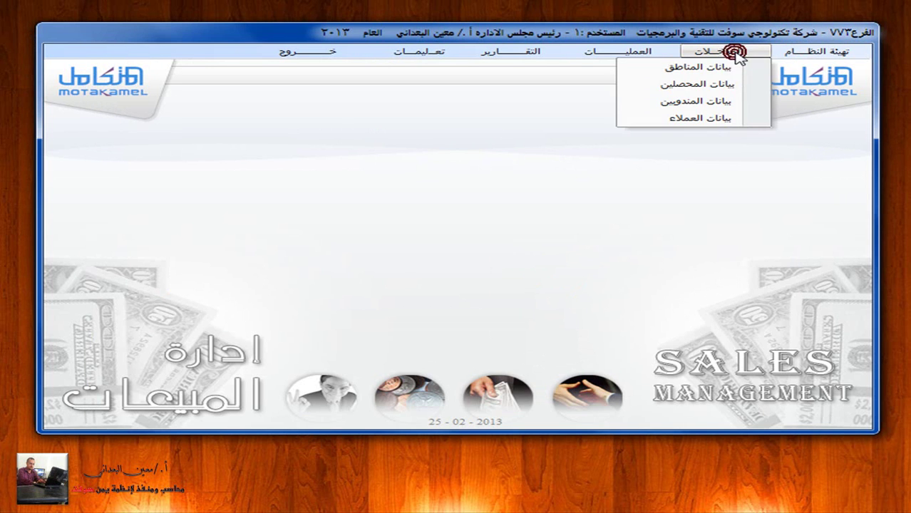
left_click(745, 107)
left_click(421, 297)
left_click(420, 177)
left_click(282, 291)
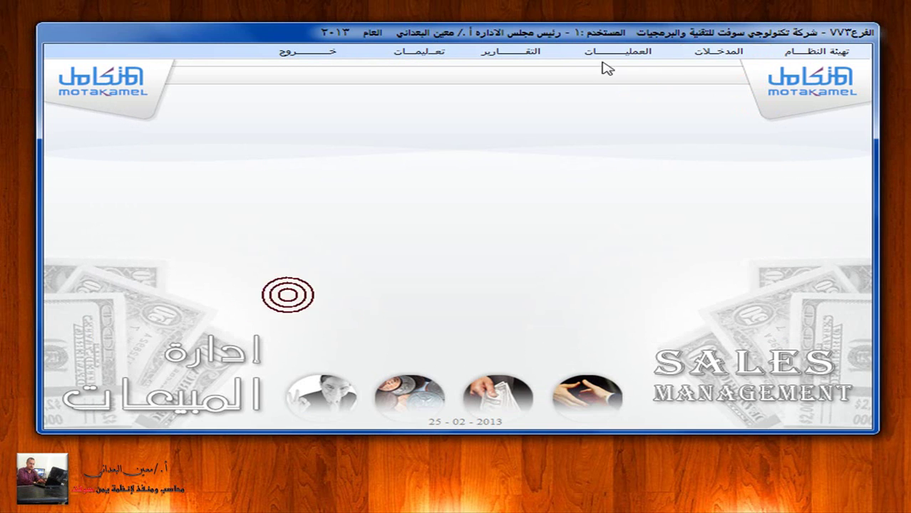
left_click(719, 51)
left_click(698, 119)
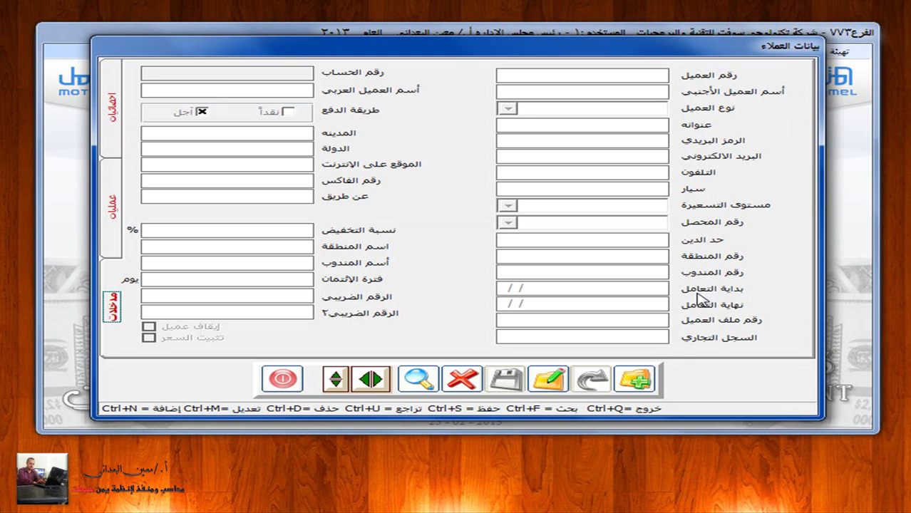
Step: View the customer form's operations page with opening balance, debit, credit and current balance
left_click(549, 76)
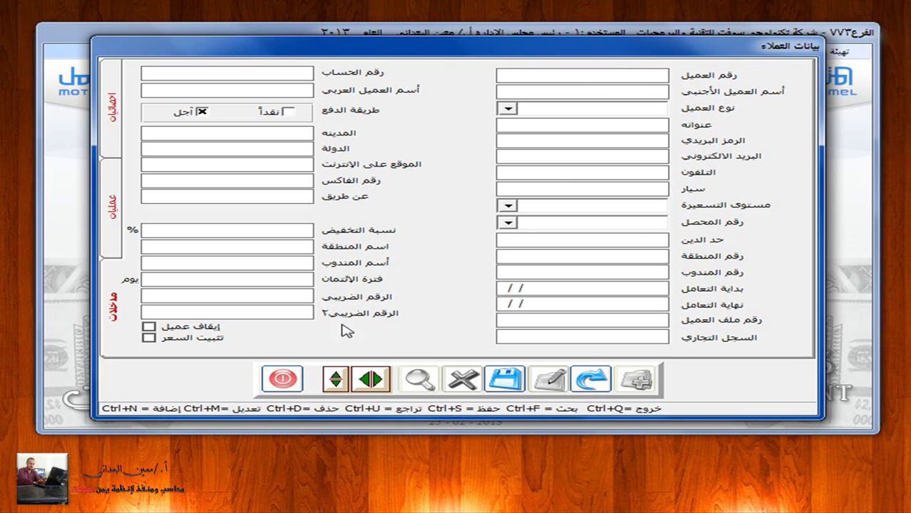
left_click(114, 237)
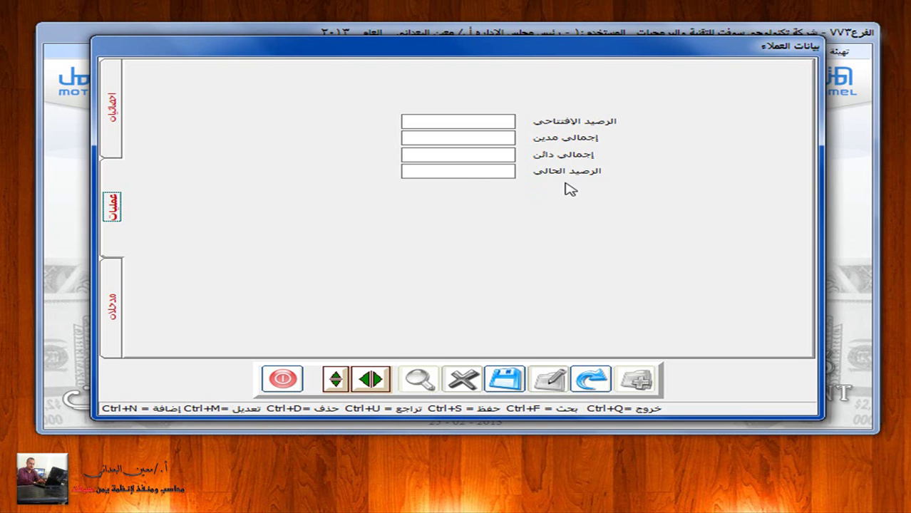
Step: View the customer statistics page, then return to the data-entry page
left_click(114, 139)
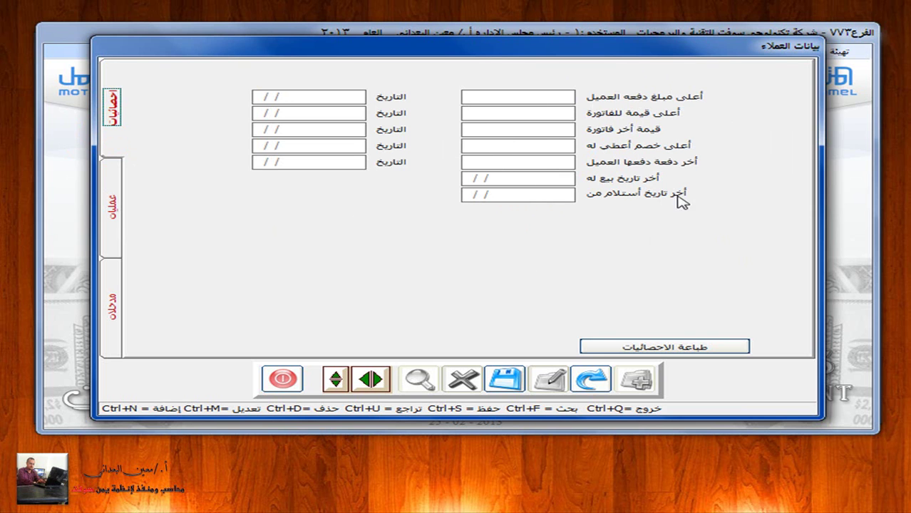
left_click(114, 299)
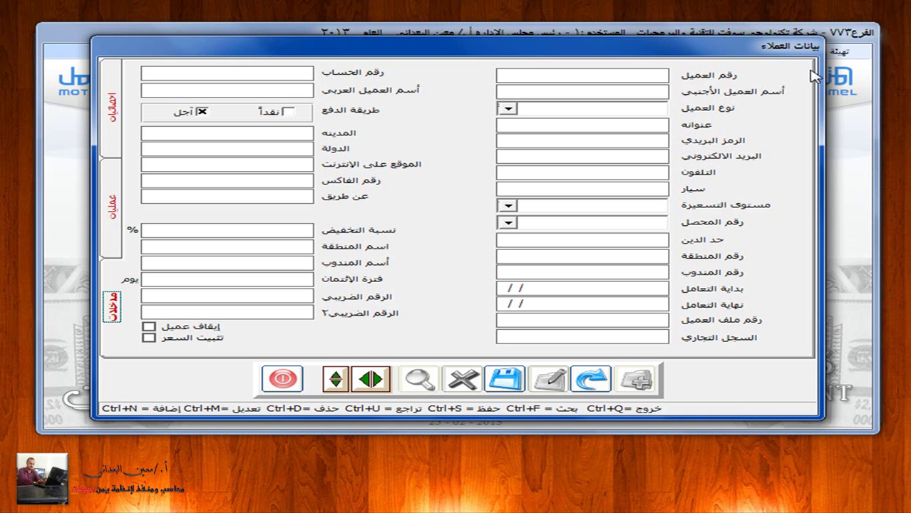
Step: Close the customer form unsaved, switch to General Ledger, and open the chart of accounts
left_click(284, 378)
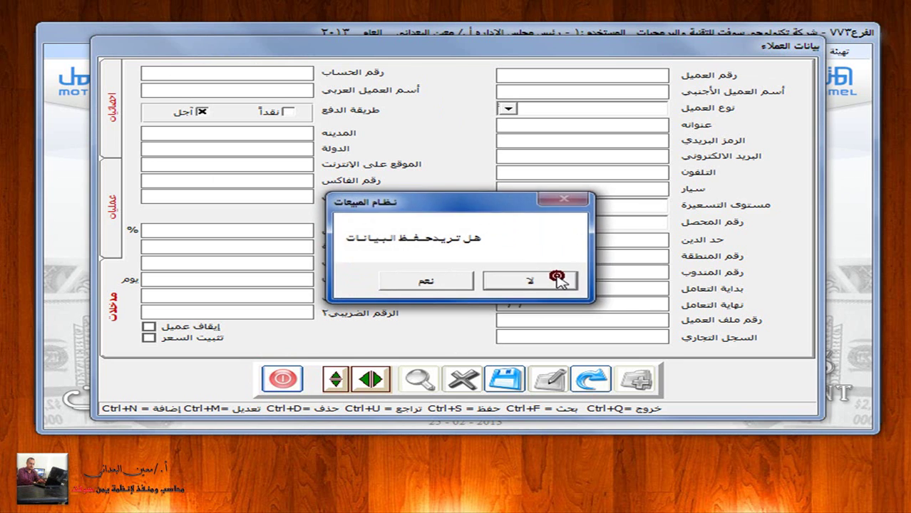
left_click(559, 280)
left_click(312, 55)
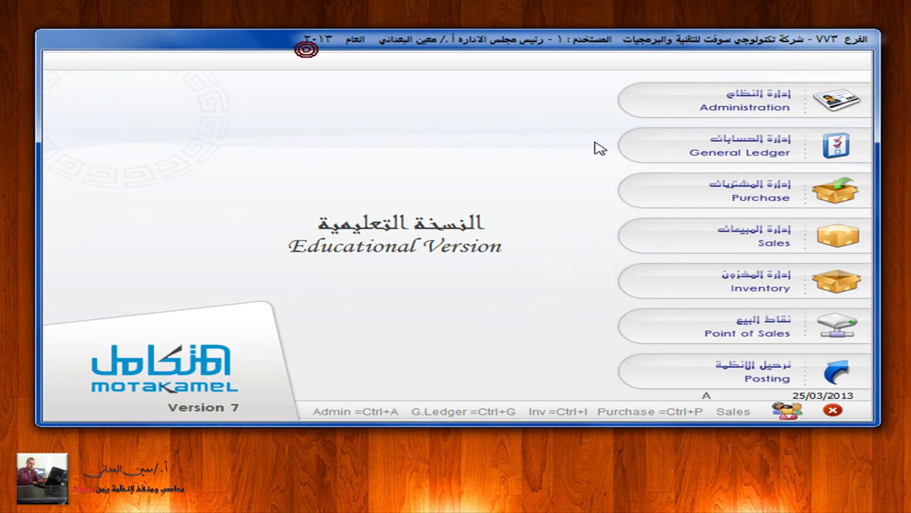
left_click(835, 149)
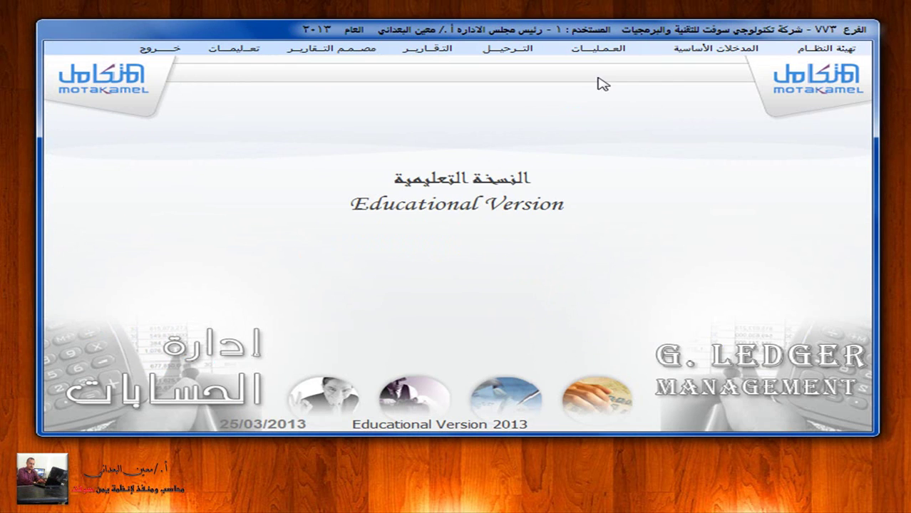
left_click(727, 49)
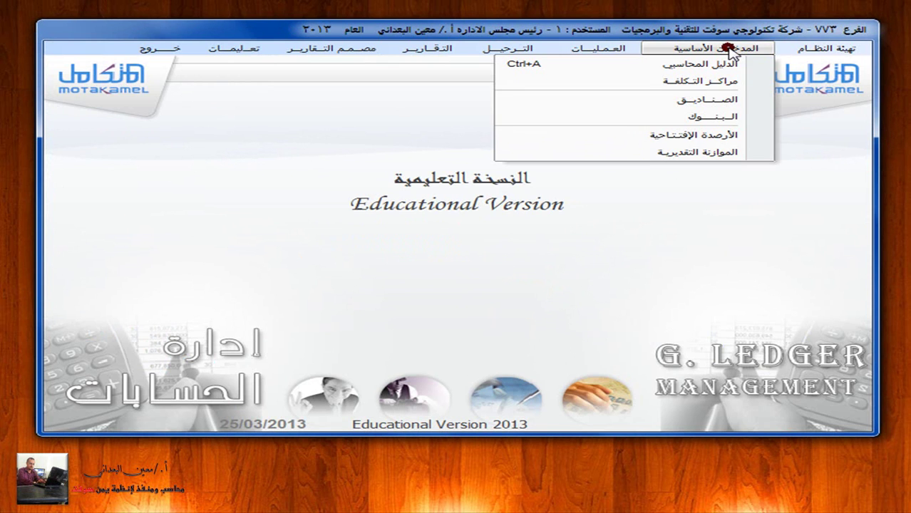
left_click(734, 65)
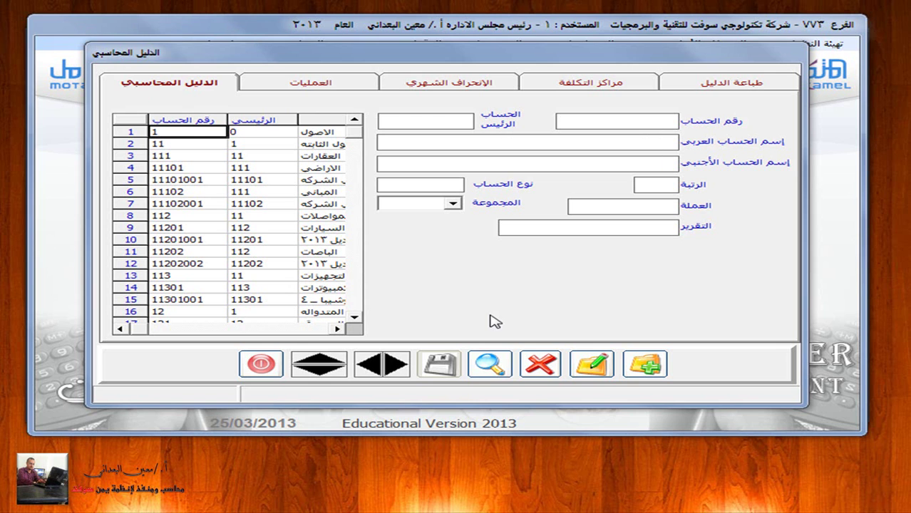
Step: Look up company customers account 12301 in the chart of accounts
left_click(491, 365)
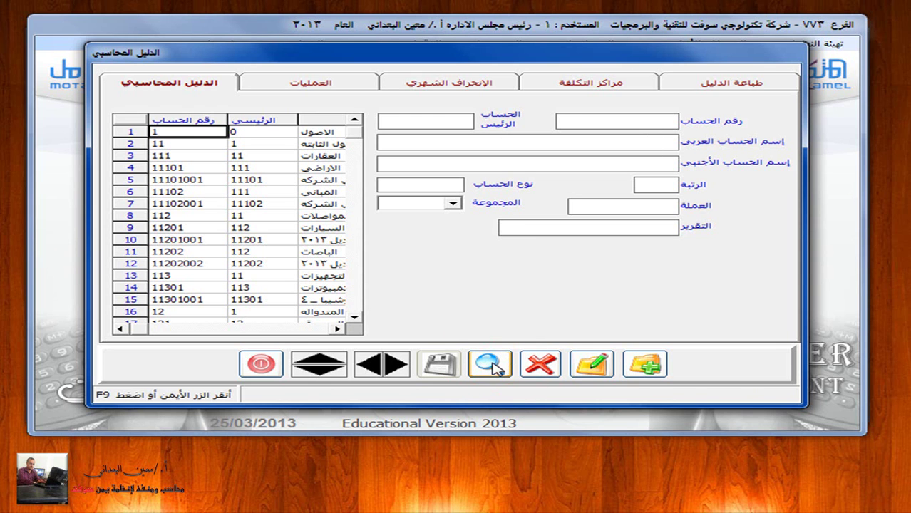
type("12201")
key("Return")
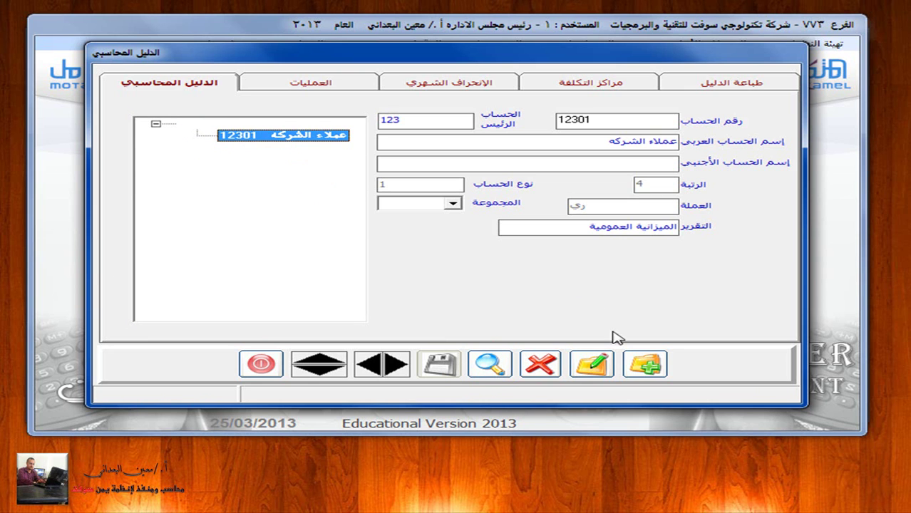
Step: Enter new account 12301001 under parent 12301, named after the customer with a riyal suffix
left_click(650, 364)
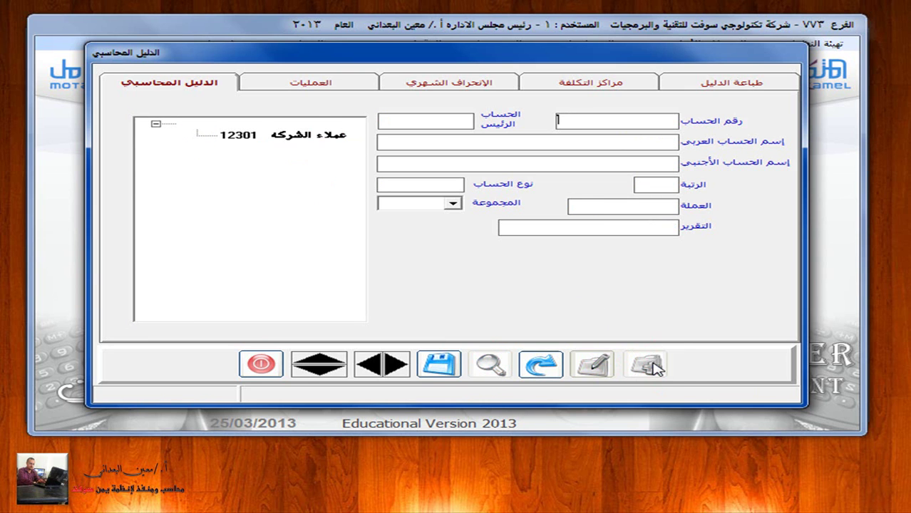
type("12301001")
left_click(454, 121)
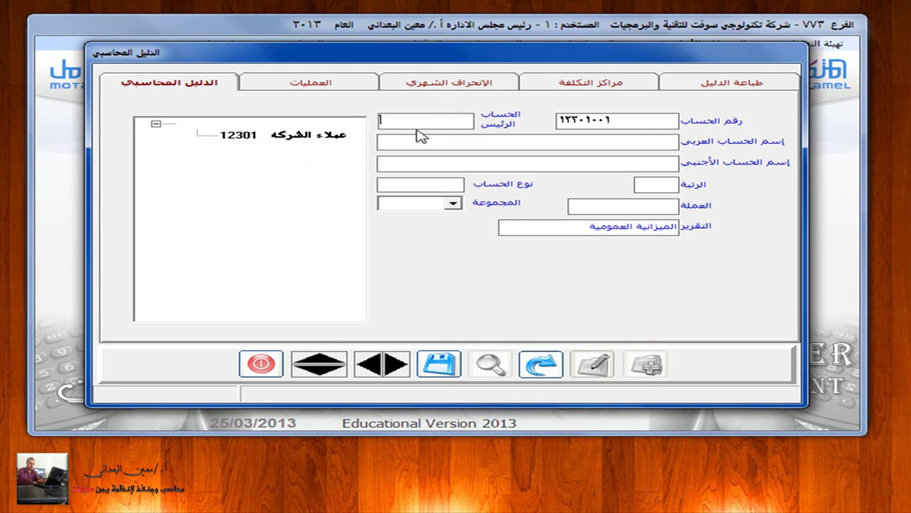
type("12301")
key("Return")
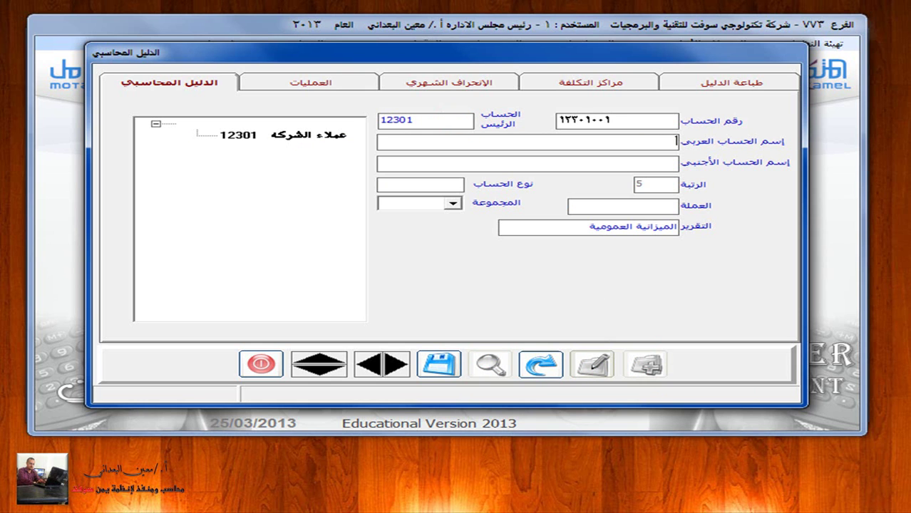
type(" ـ ريال")
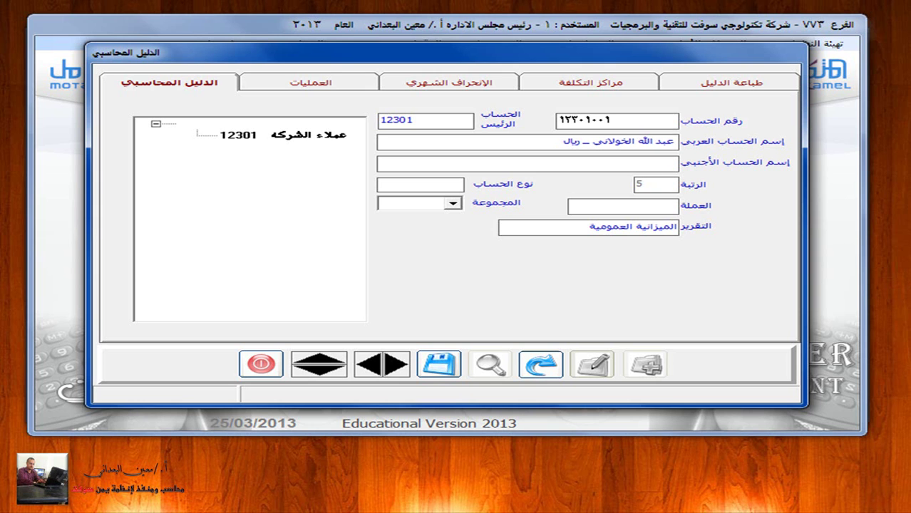
Step: Make it a type 2 sub-account in ري (riyal) currency and save it
left_click(430, 187)
left_click(428, 204)
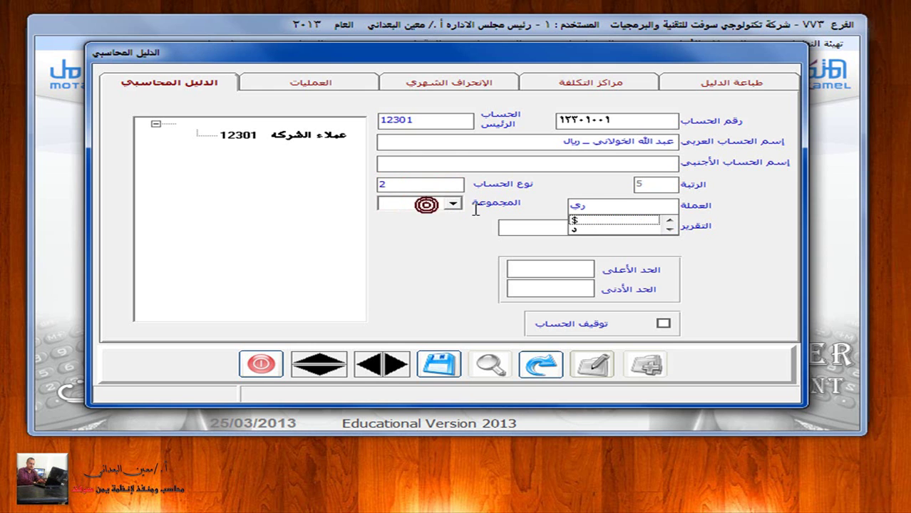
left_click(669, 229)
left_click(669, 230)
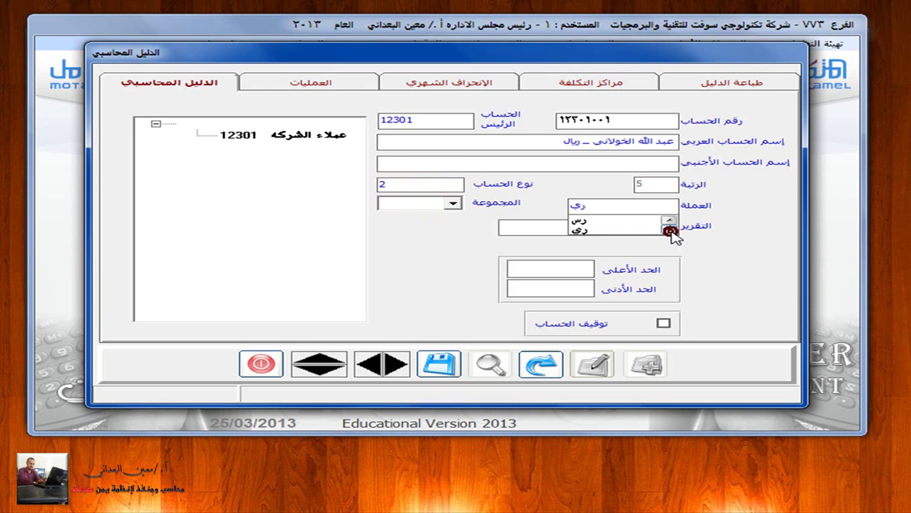
left_click(590, 228)
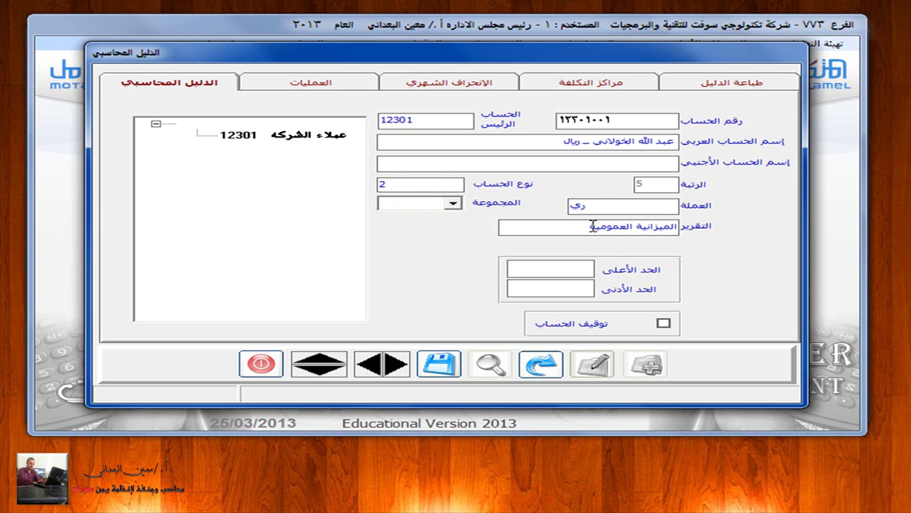
left_click(440, 365)
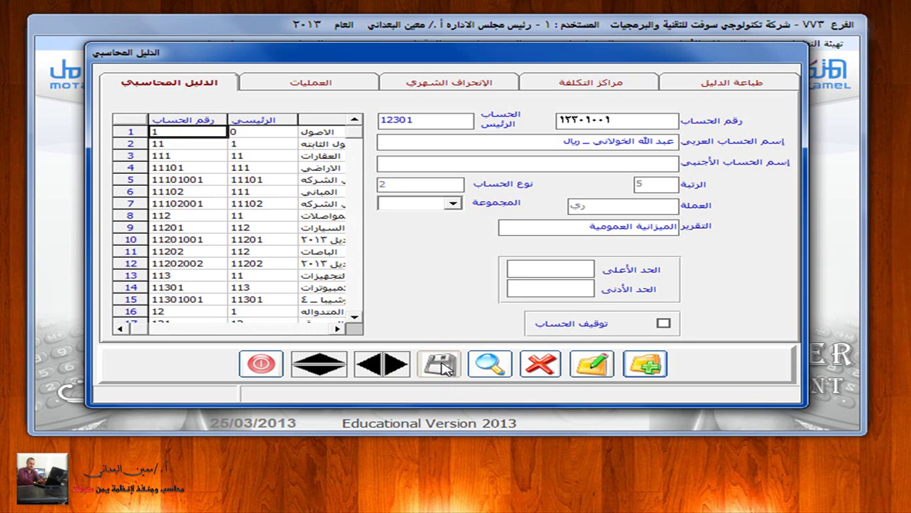
Step: Search account 12301 to confirm 12301001 appears as its child in the tree
left_click(489, 364)
left_click(596, 122)
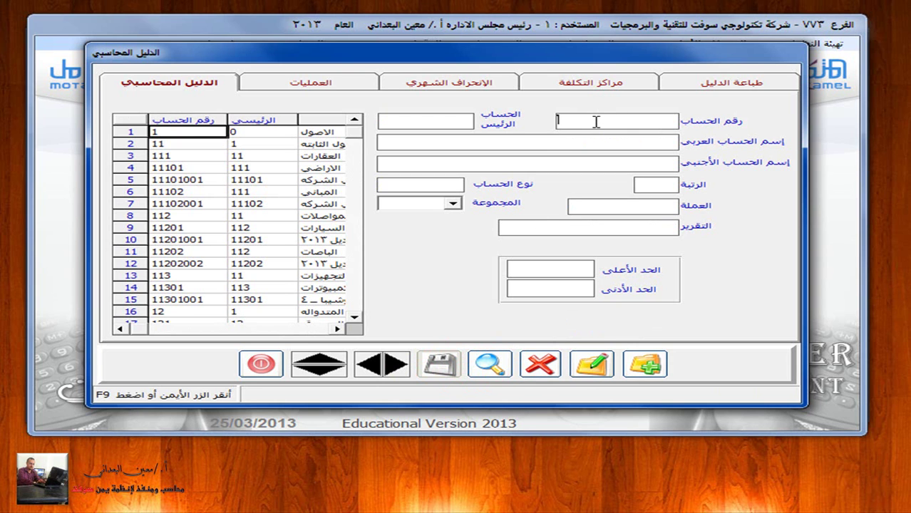
type("12201")
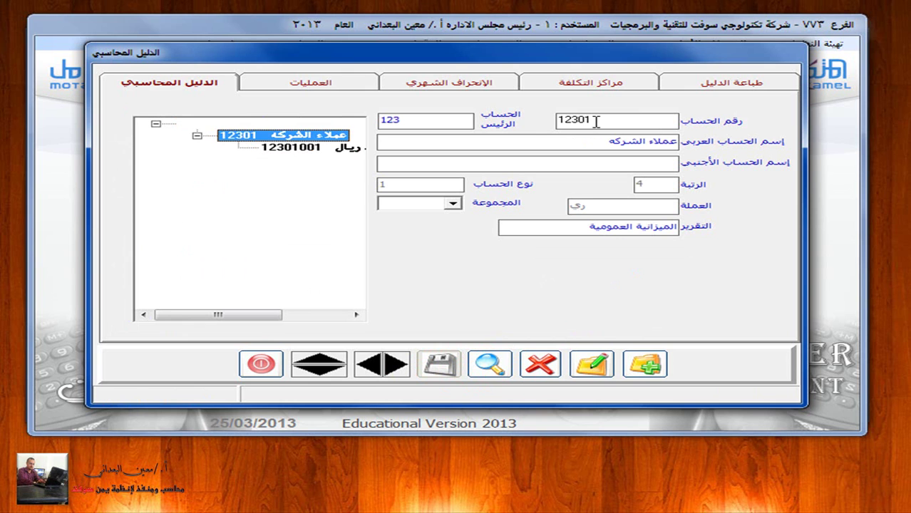
left_click_drag(243, 315, 304, 327)
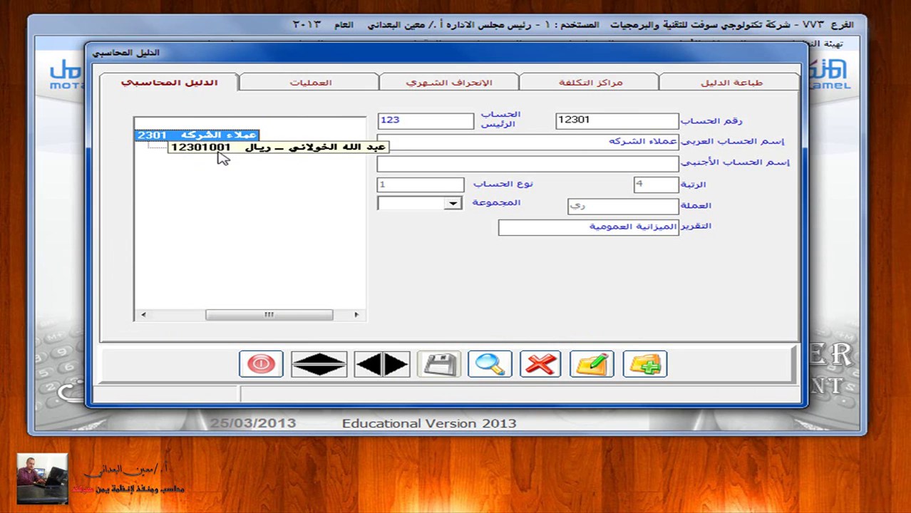
left_click(646, 365)
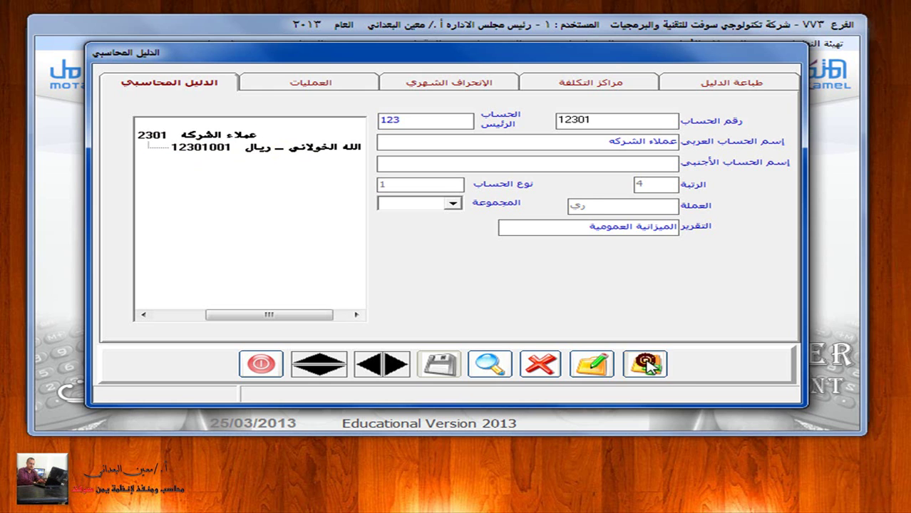
Step: Enter account number 12301002 under parent 12301 with the dollar customer's name
type("12301")
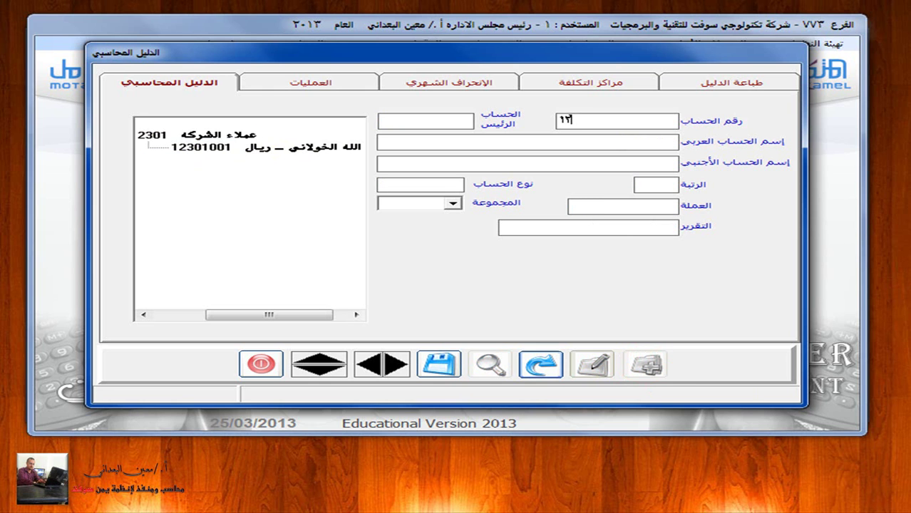
type("002")
key("Return")
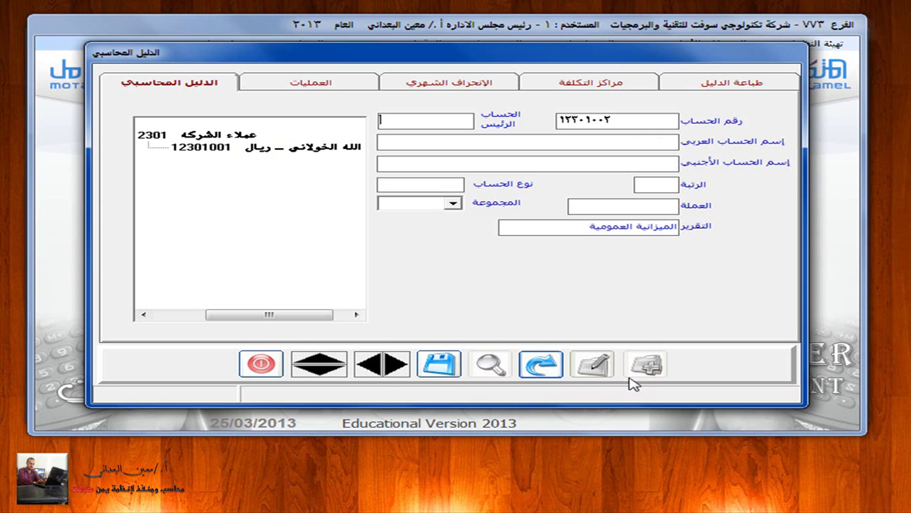
left_click_drag(306, 317, 285, 319)
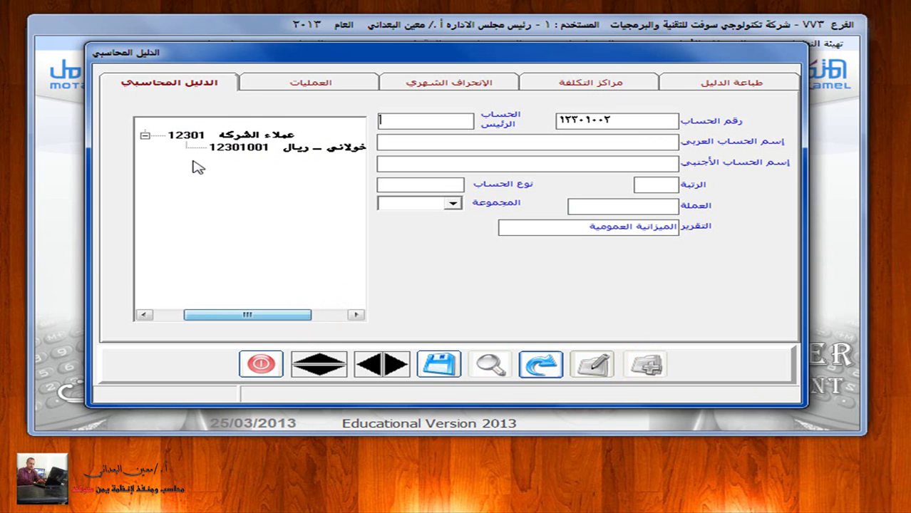
left_click(402, 123)
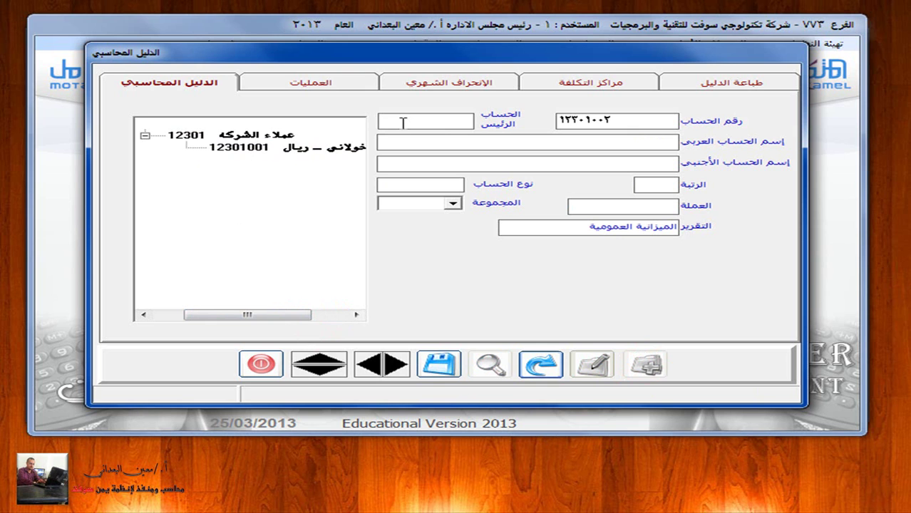
type("12301")
key("Return")
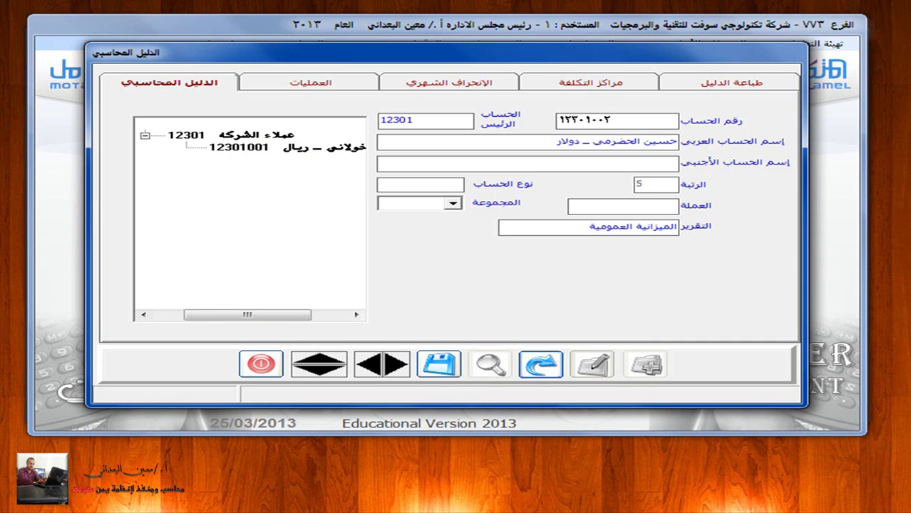
Step: Make it a type 2 sub-account in $ currency and save it
left_click(396, 184)
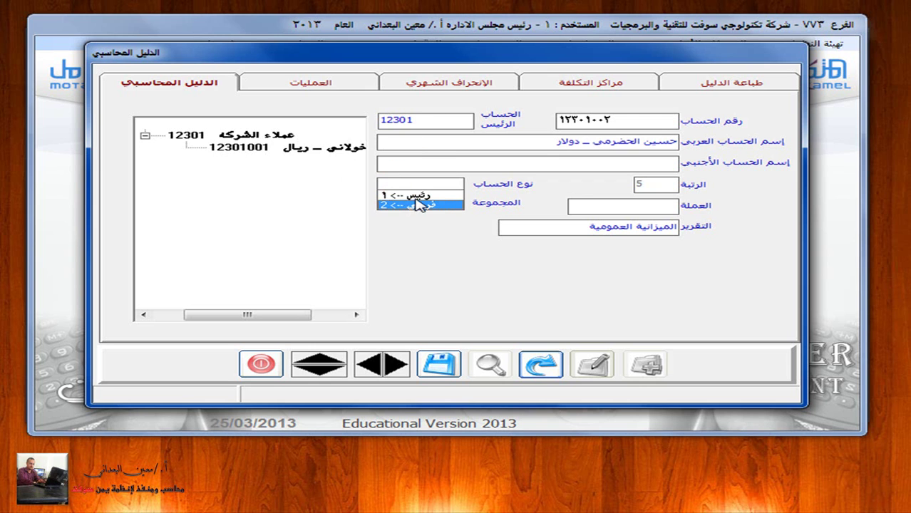
left_click(421, 204)
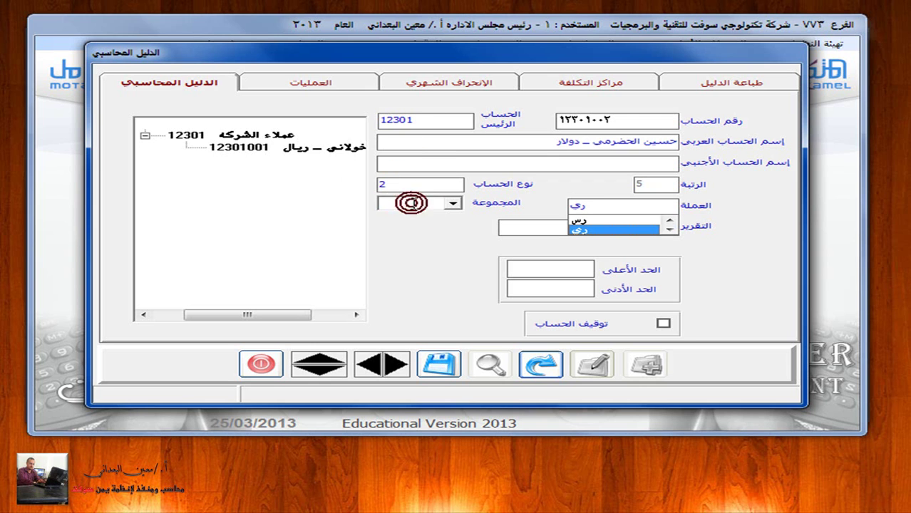
left_click(669, 227)
left_click(670, 227)
left_click(612, 222)
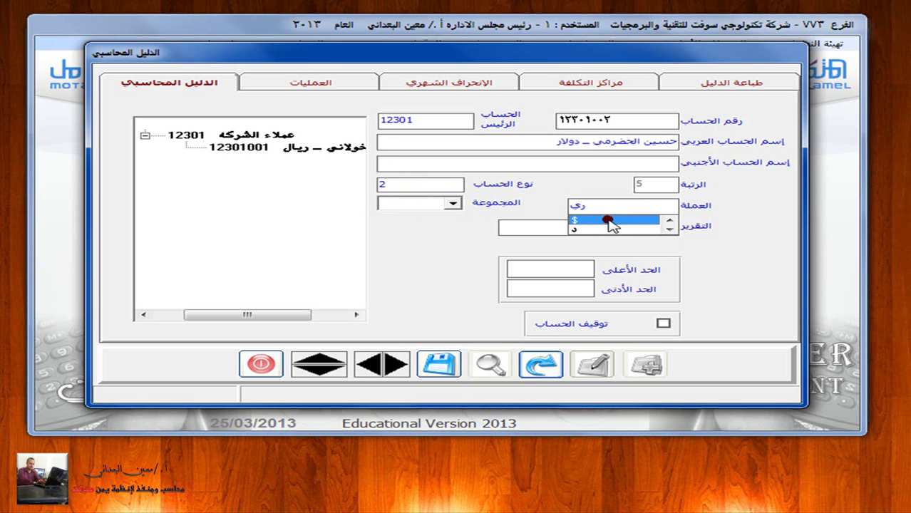
left_click(660, 208)
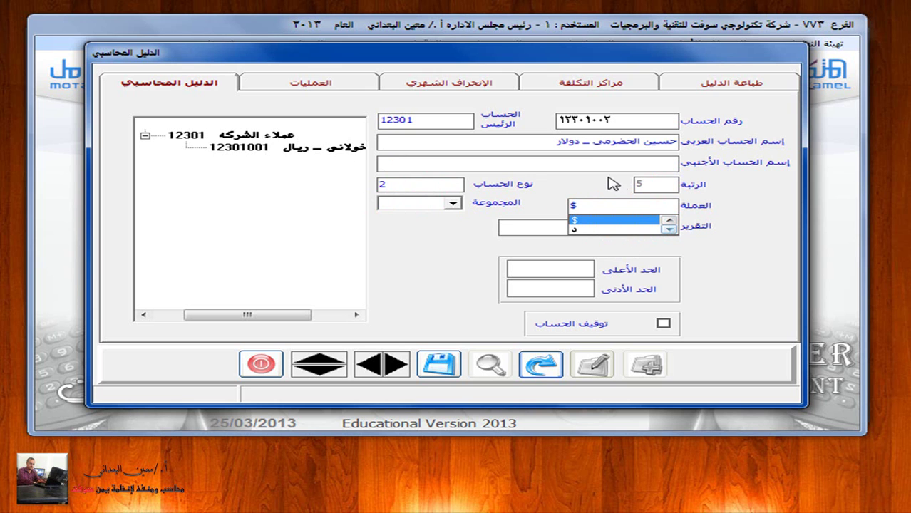
left_click(440, 365)
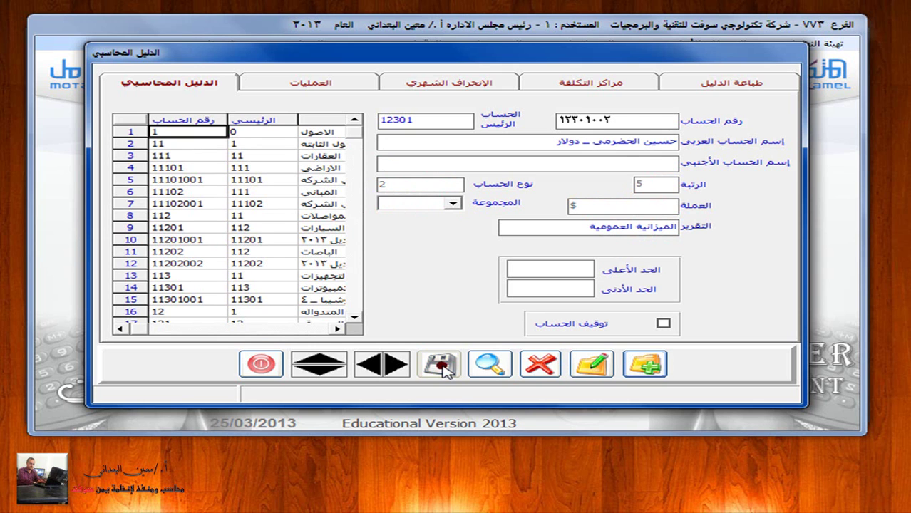
Step: Start account 12301003 under parent 12301 and enter the dirham customer's name
left_click(441, 366)
left_click(645, 364)
type("122010")
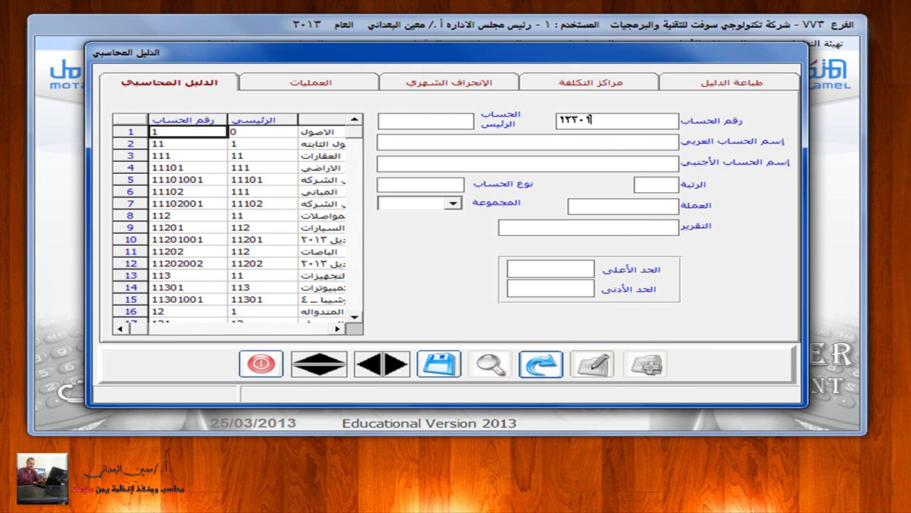
type("03")
key("Return")
type("12301")
key("Return")
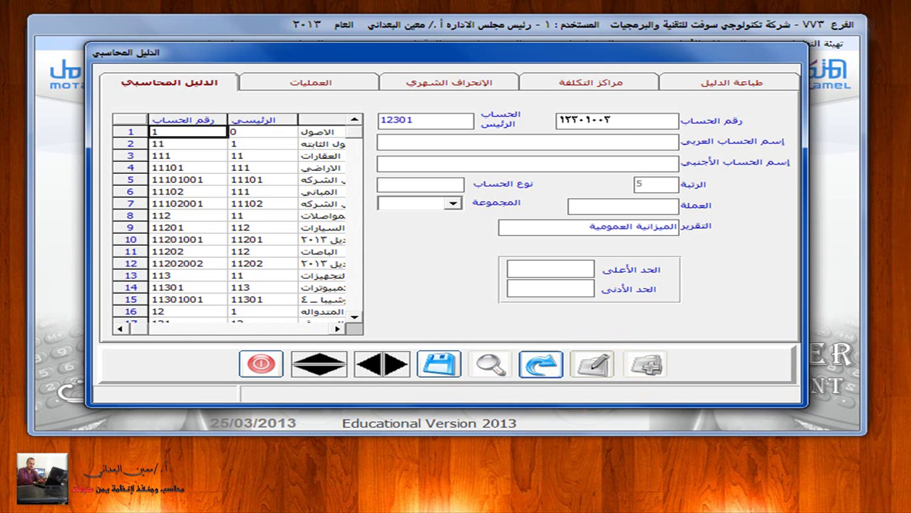
Step: Set it to type 2 with د (dirham) currency and save it
left_click(417, 186)
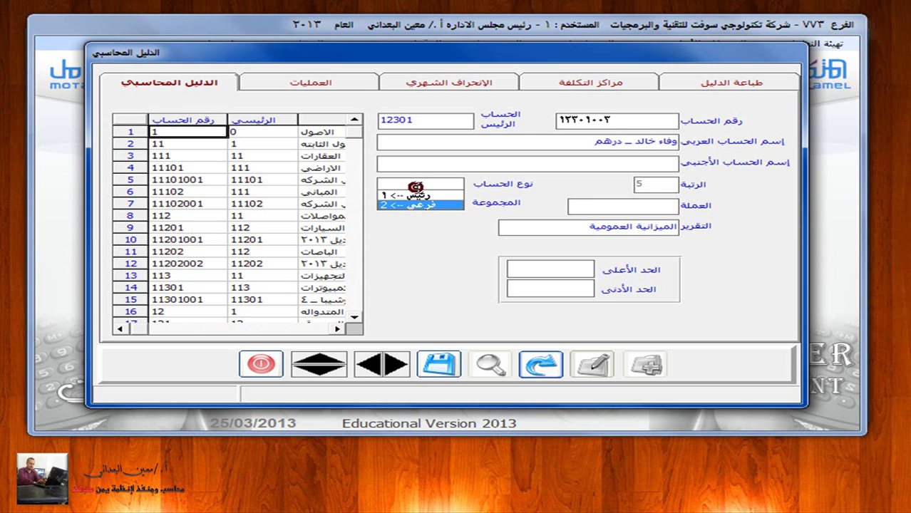
left_click(422, 205)
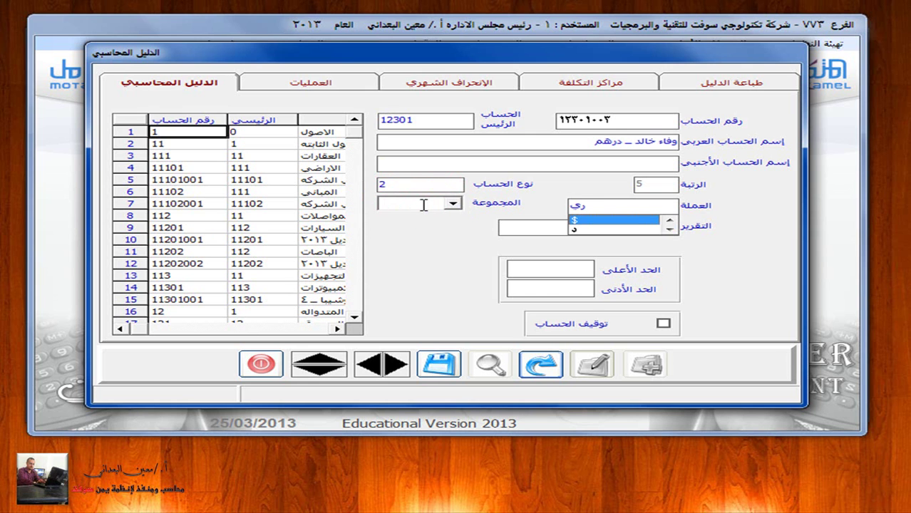
left_click(668, 228)
left_click(669, 228)
left_click(669, 221)
left_click(669, 221)
left_click(589, 227)
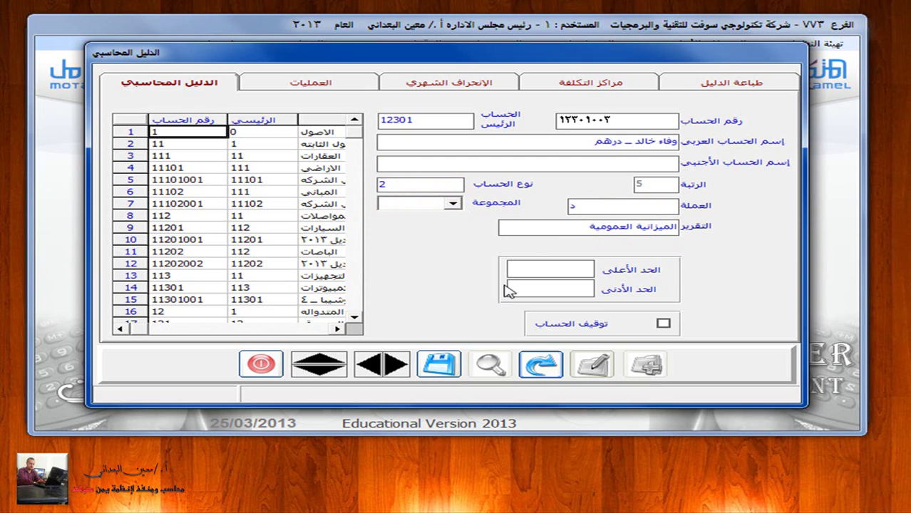
left_click(440, 364)
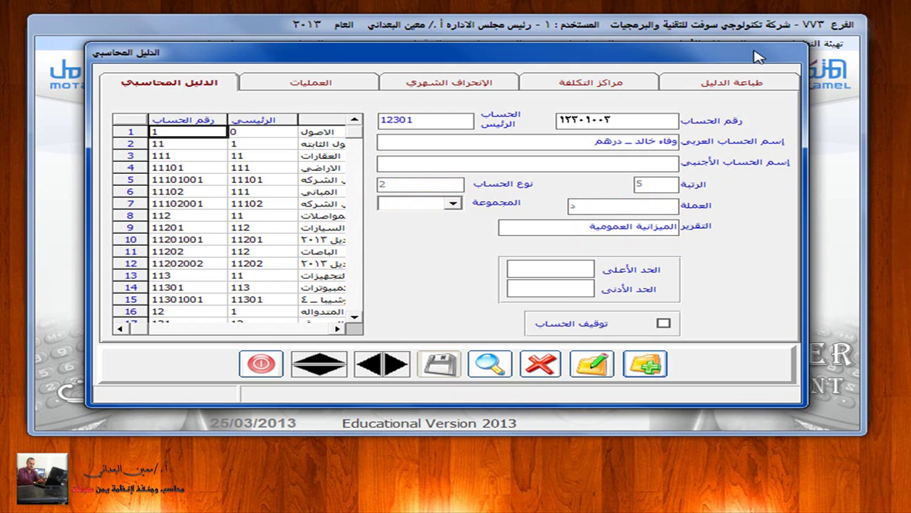
Step: Search for account 12201, review the customer tree under 12301, and close the chart of accounts
left_click(489, 363)
type("12201")
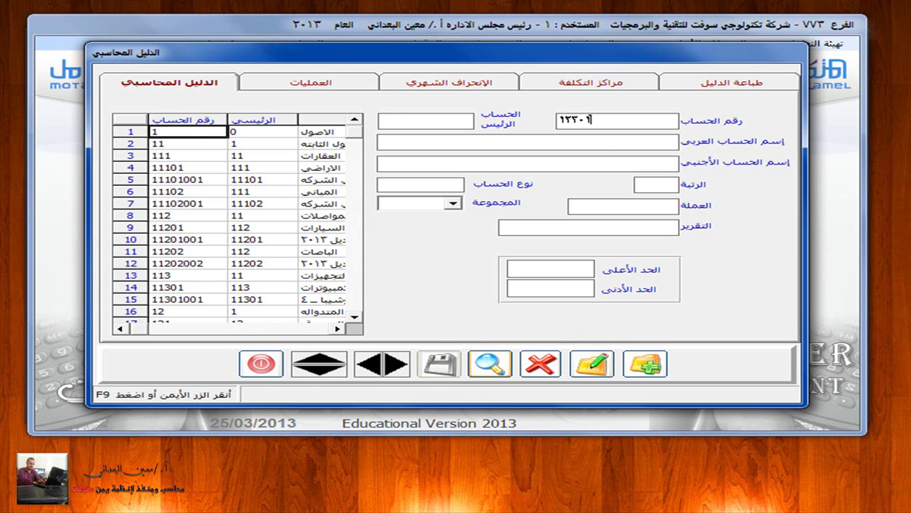
left_click(492, 365)
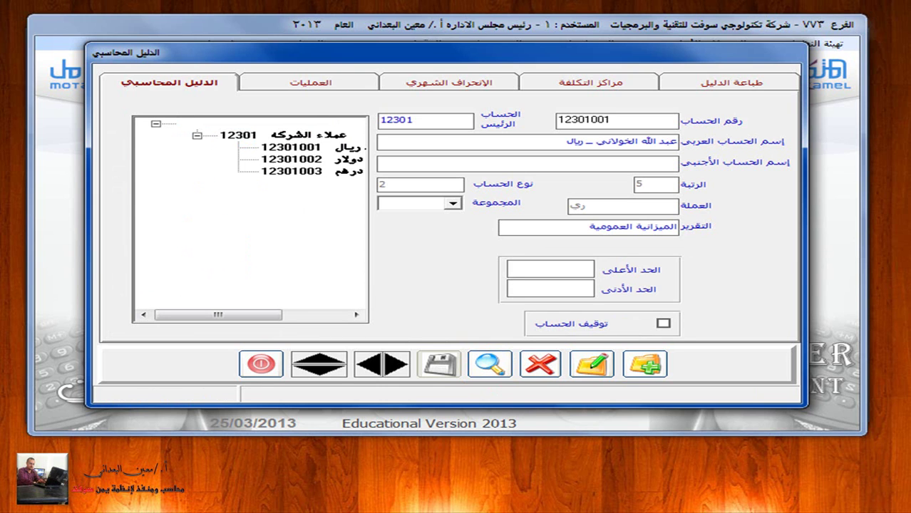
left_click_drag(175, 315, 275, 311)
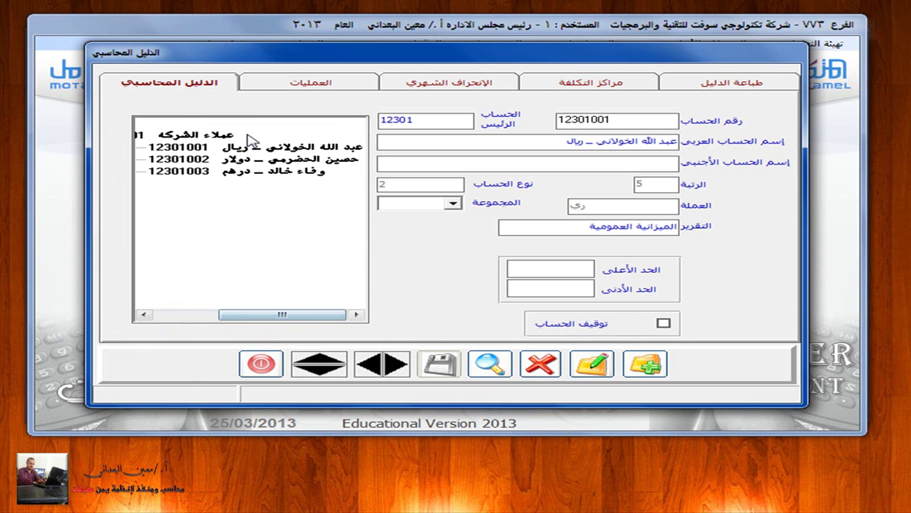
left_click(261, 364)
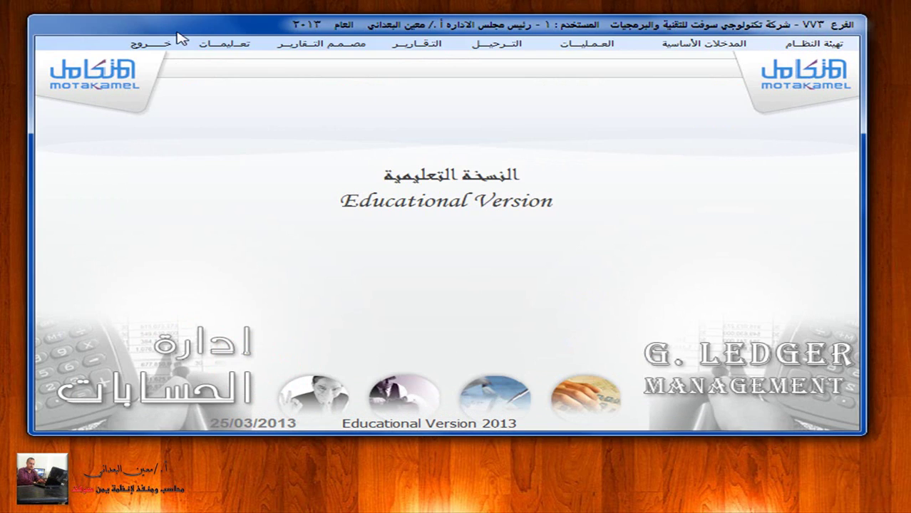
Step: Leave the General Ledger and open the Sales module's بيانات العملاء customer data form
left_click(163, 42)
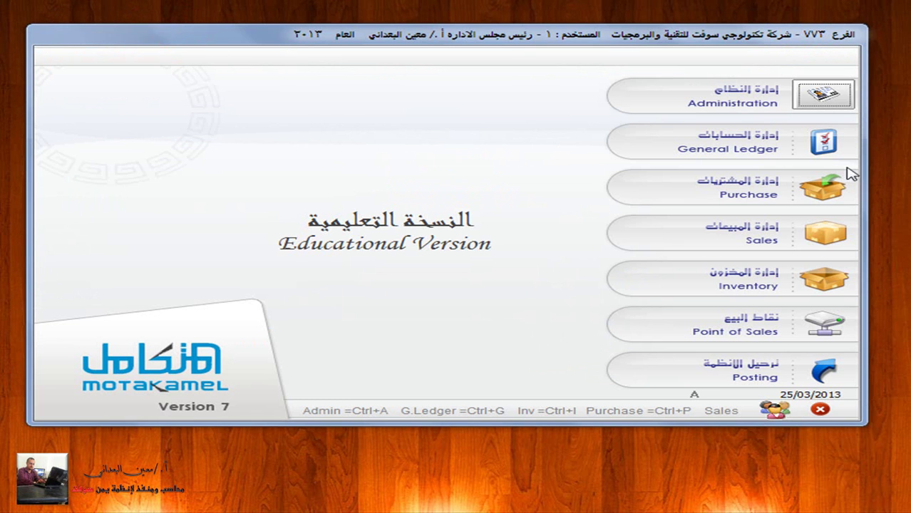
left_click(821, 235)
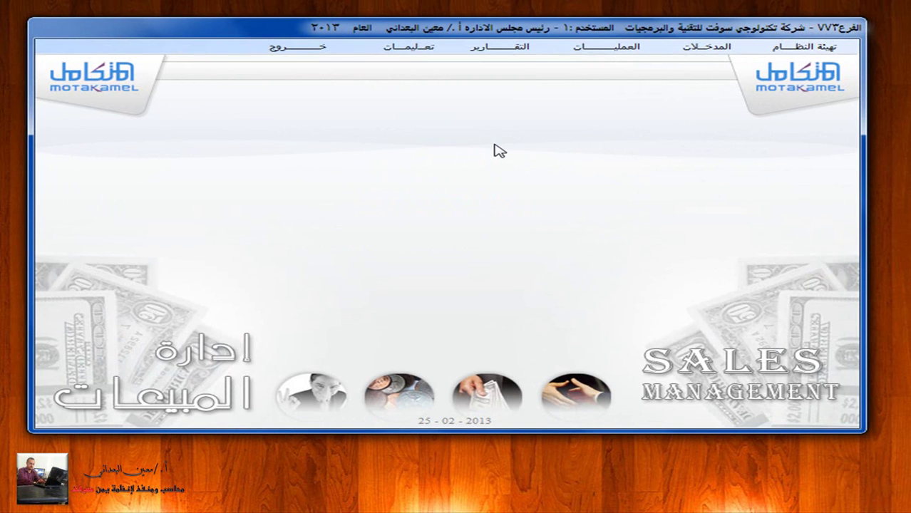
left_click(709, 50)
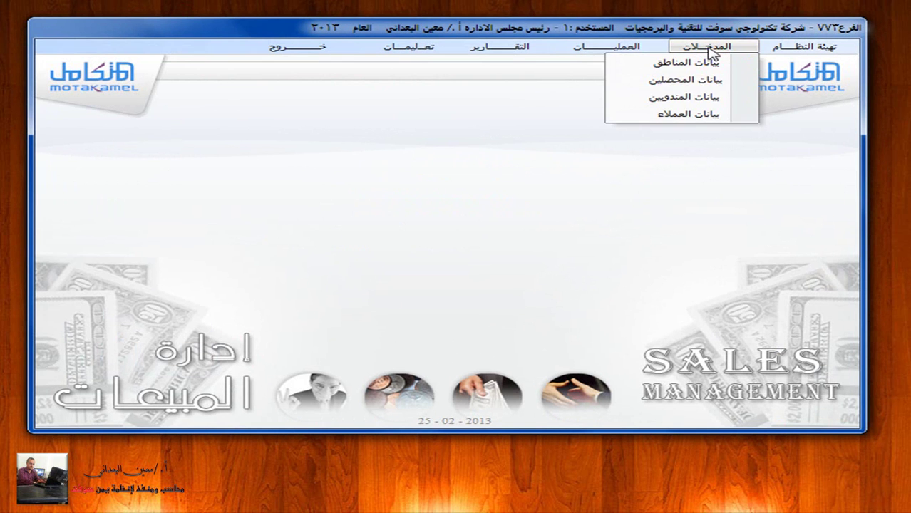
left_click(734, 116)
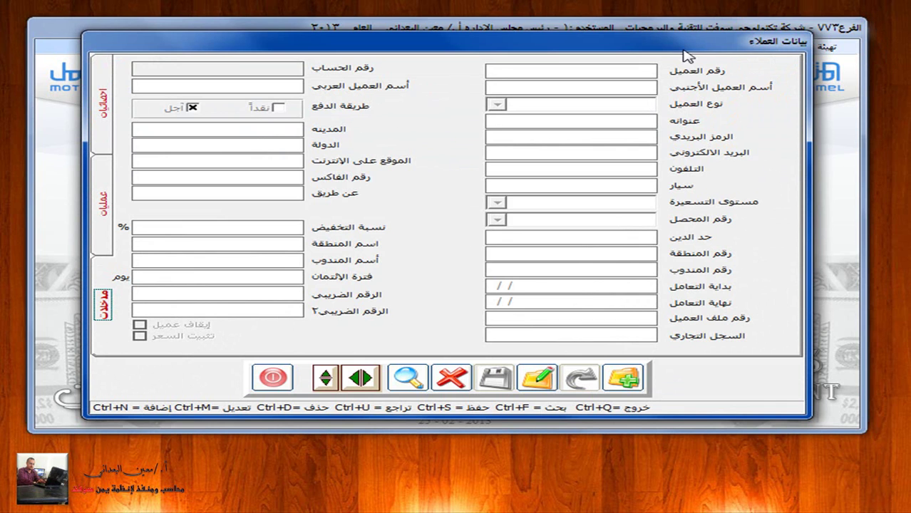
Step: Start a new customer record and browse the ledger account lookup list
left_click(624, 378)
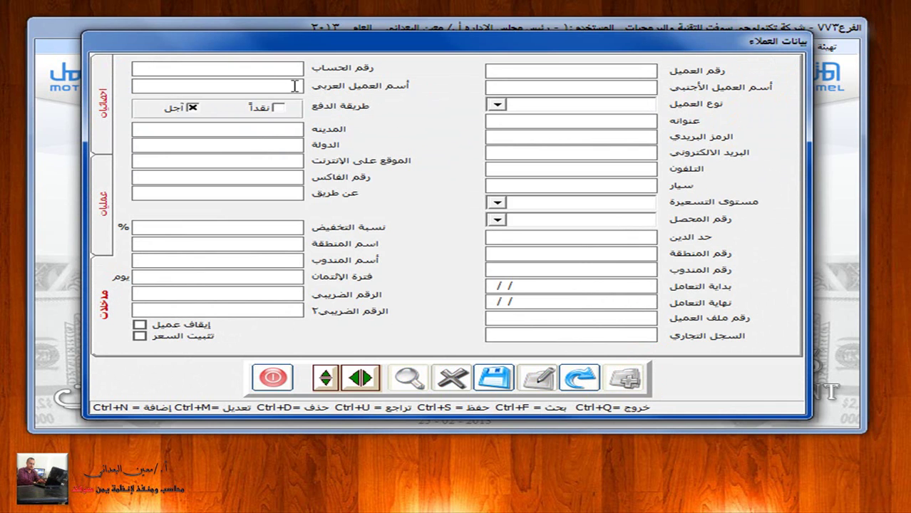
left_click(265, 66)
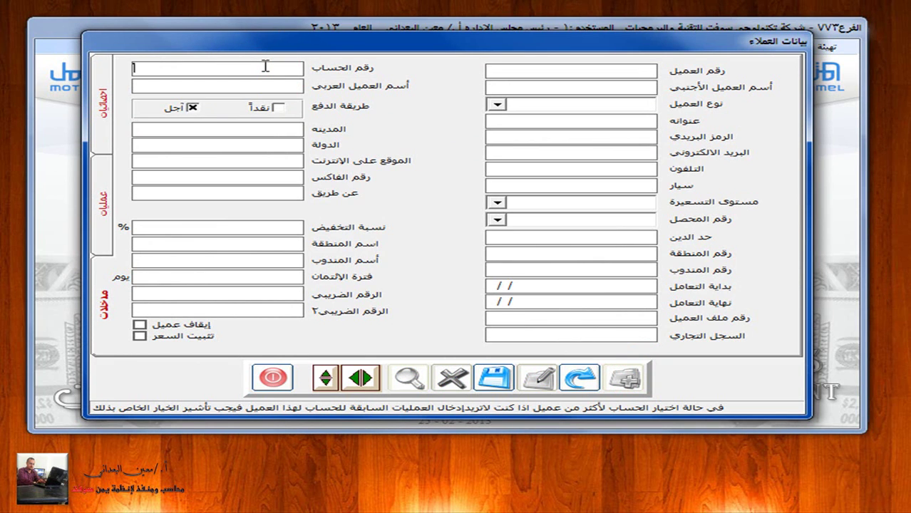
double_click(264, 67)
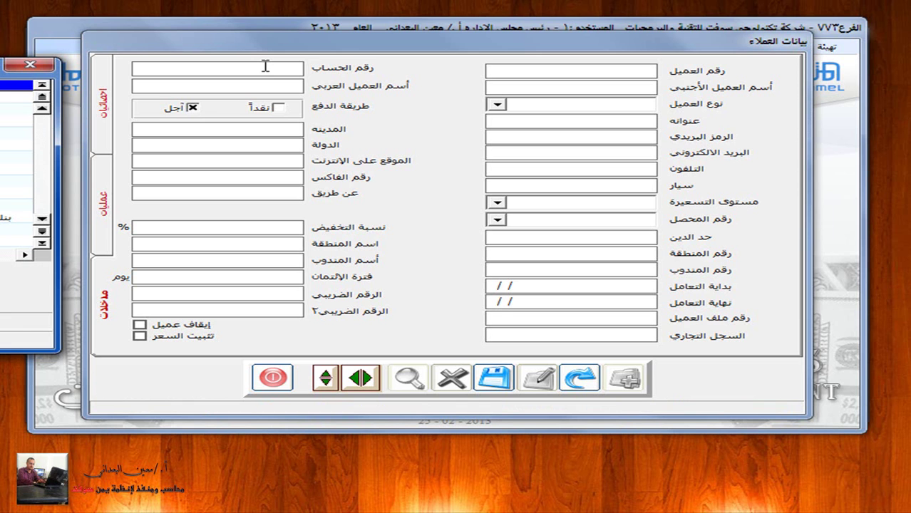
left_click(30, 64)
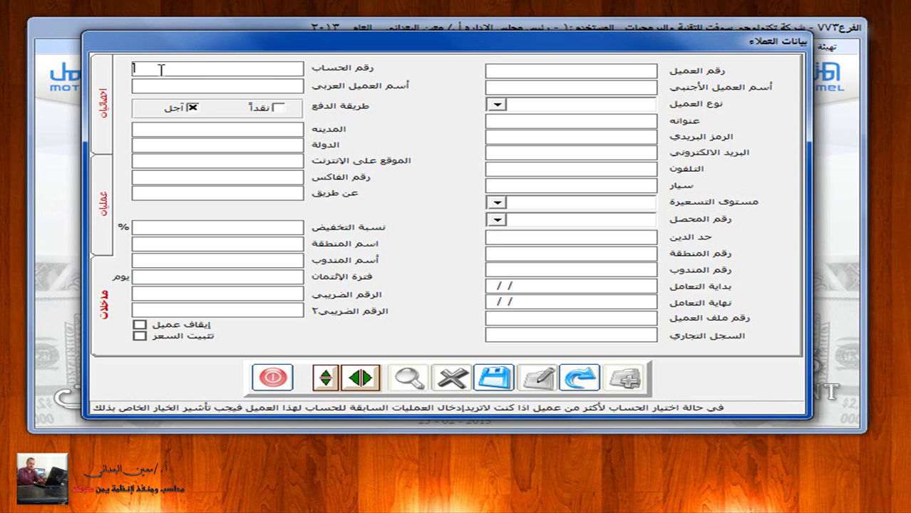
Step: Enter account 12301001 and link the riyal customer account from the lookup
type("12201")
key("BackSpace")
key("BackSpace")
type("31")
key("Return")
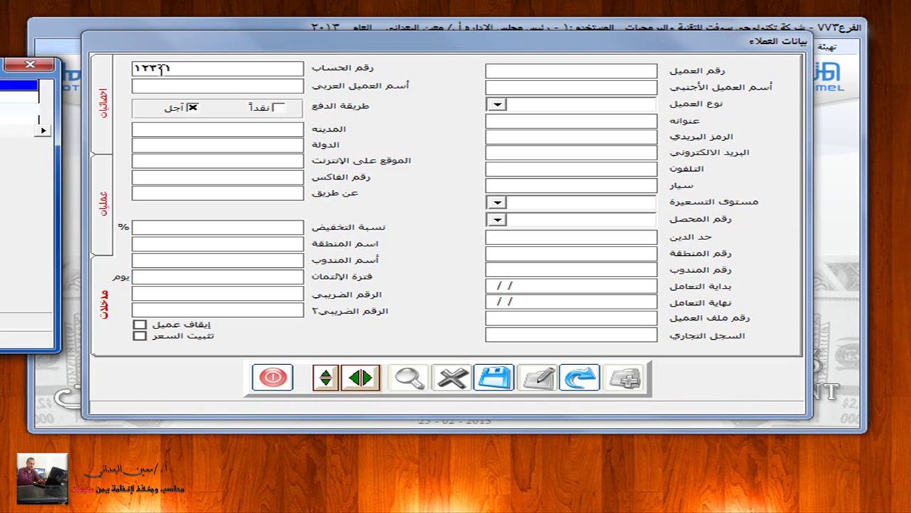
key("BackSpace")
key("BackSpace")
type("01")
double_click(4, 97)
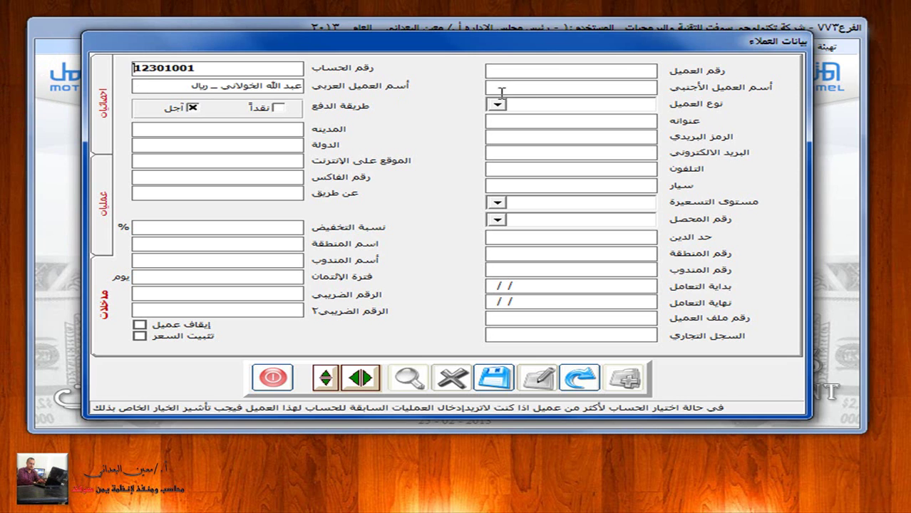
left_click(608, 71)
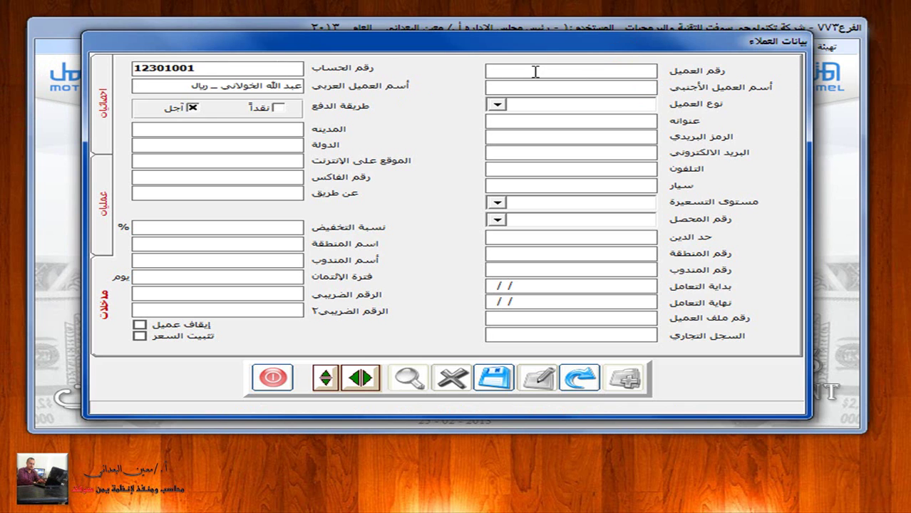
Step: Enter customer number 001 and set the customer type to عملاء صنعاء
type("001")
left_click(498, 105)
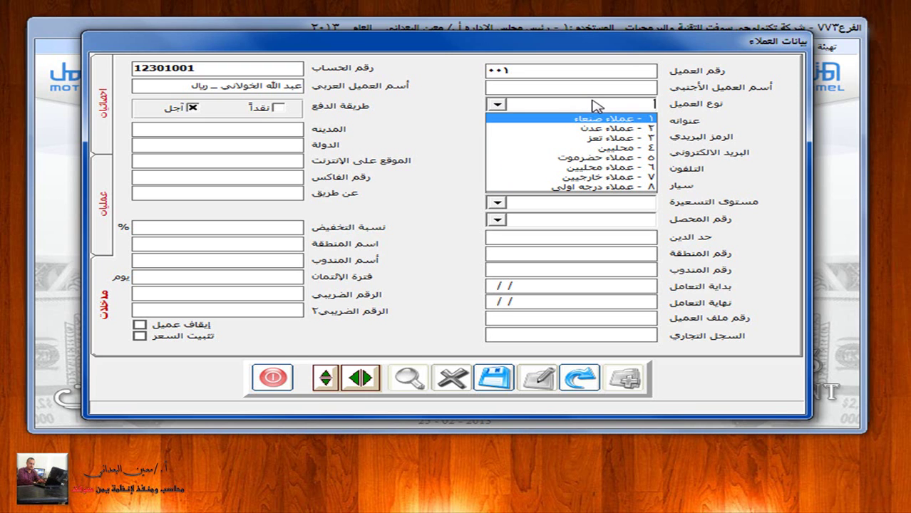
left_click(576, 120)
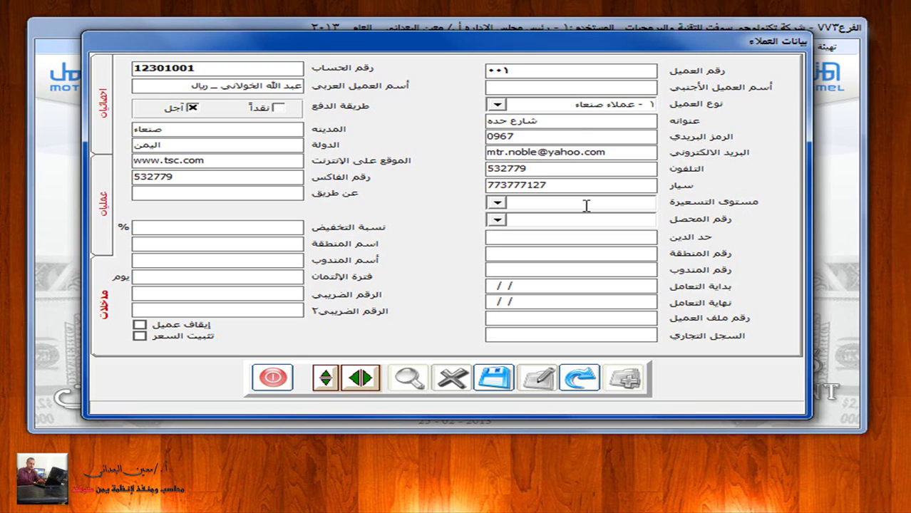
left_click(498, 202)
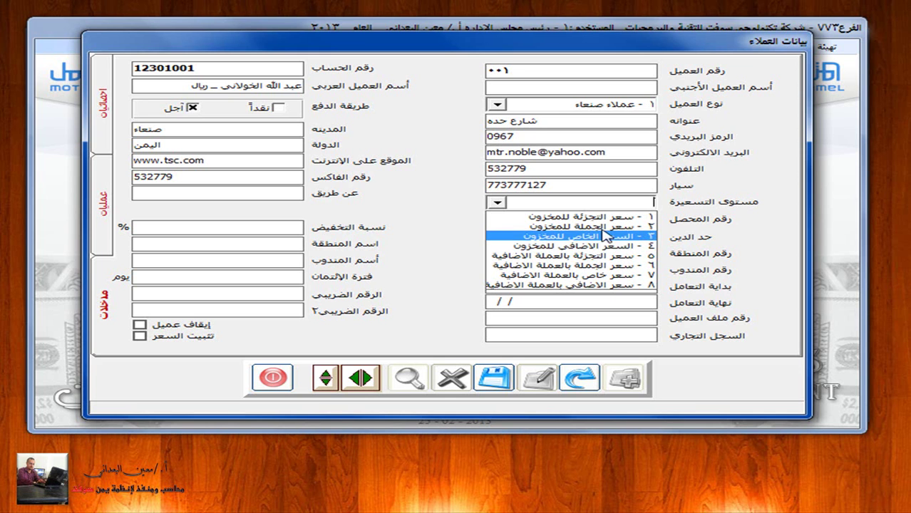
Step: Assign collector 1, a credit limit of 1000000 and a 2% discount rate
left_click(436, 228)
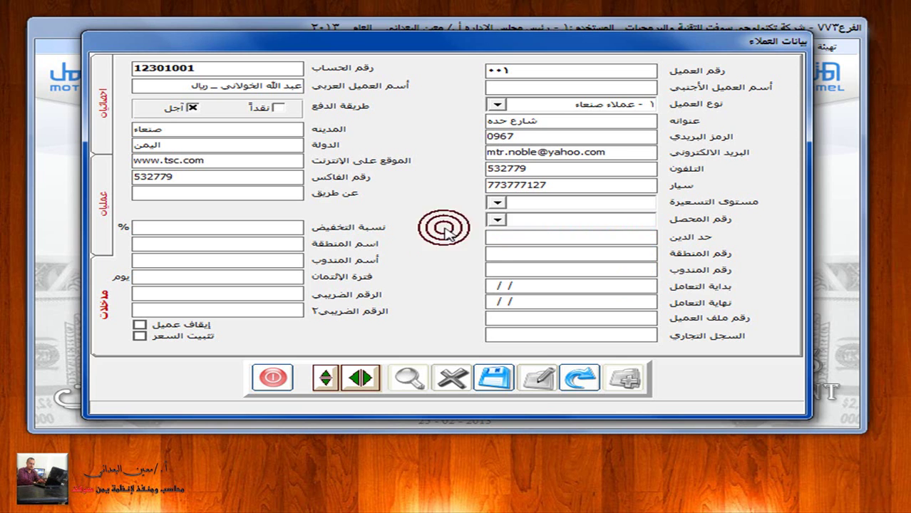
left_click(496, 220)
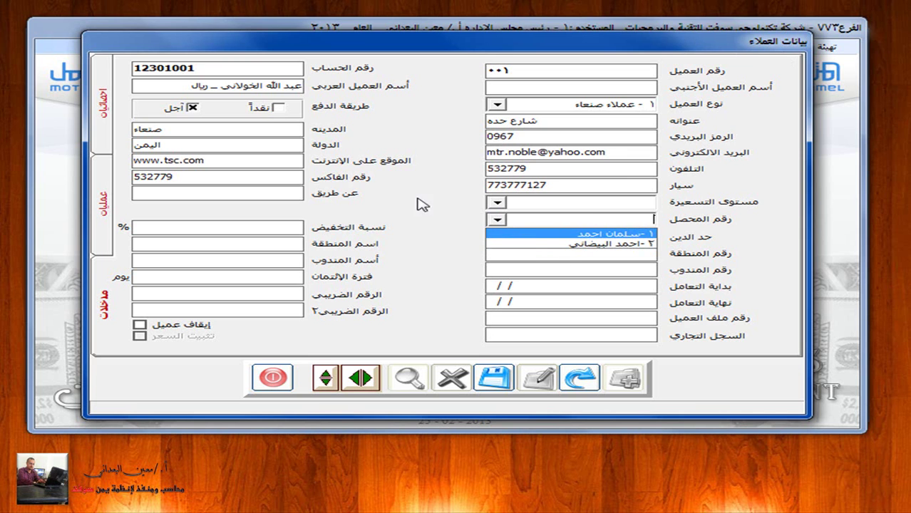
left_click(564, 235)
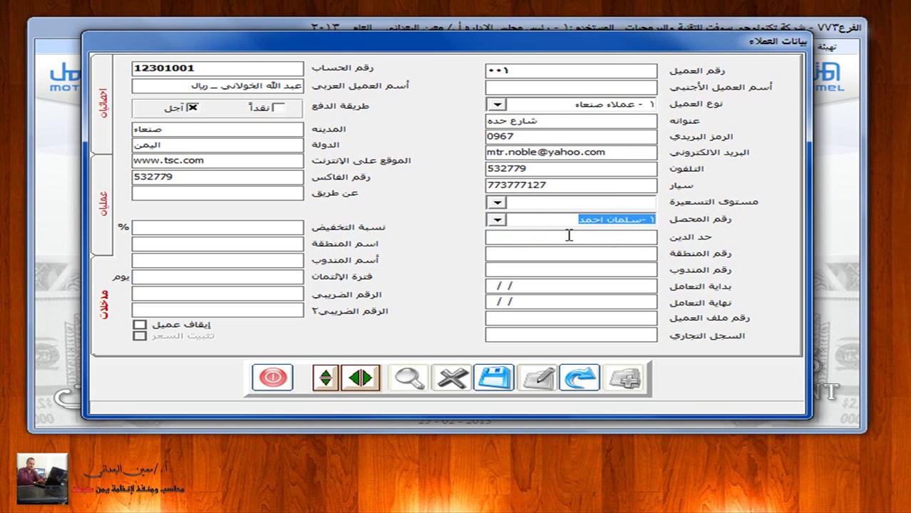
left_click(569, 235)
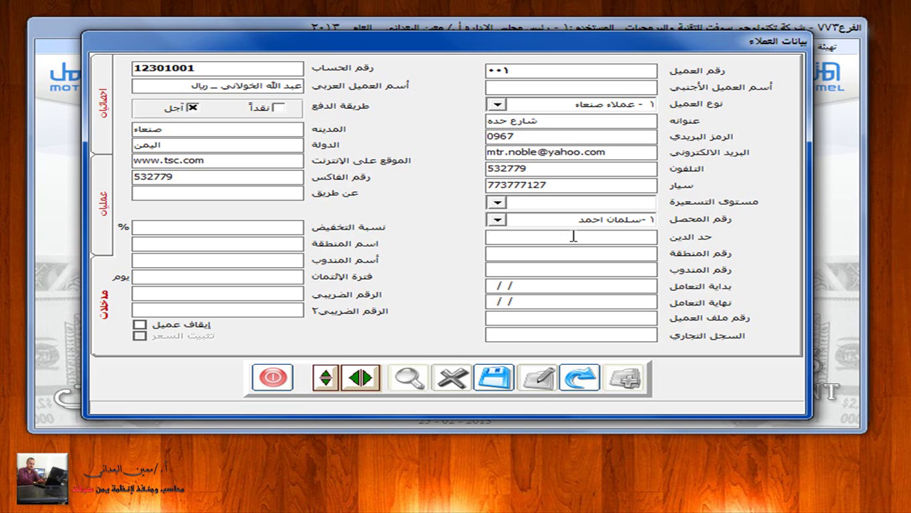
type("1000000")
left_click(249, 225)
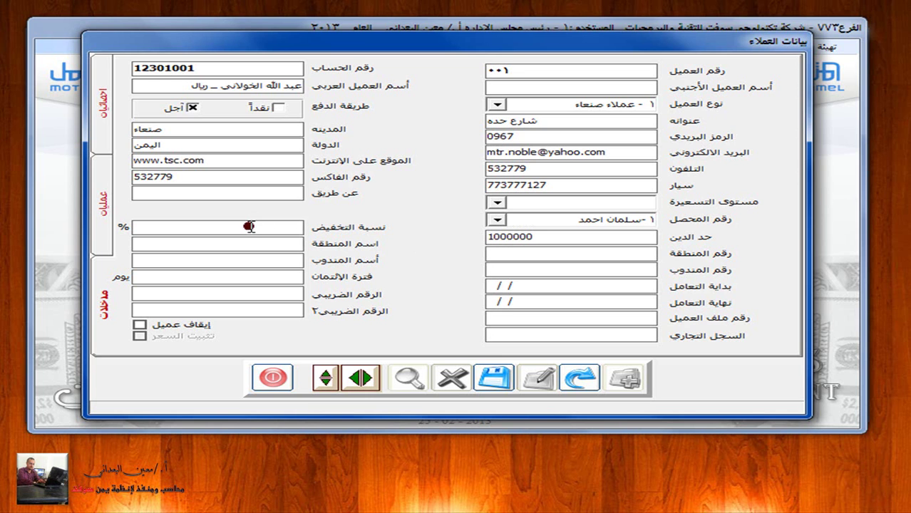
type("2")
left_click(618, 254)
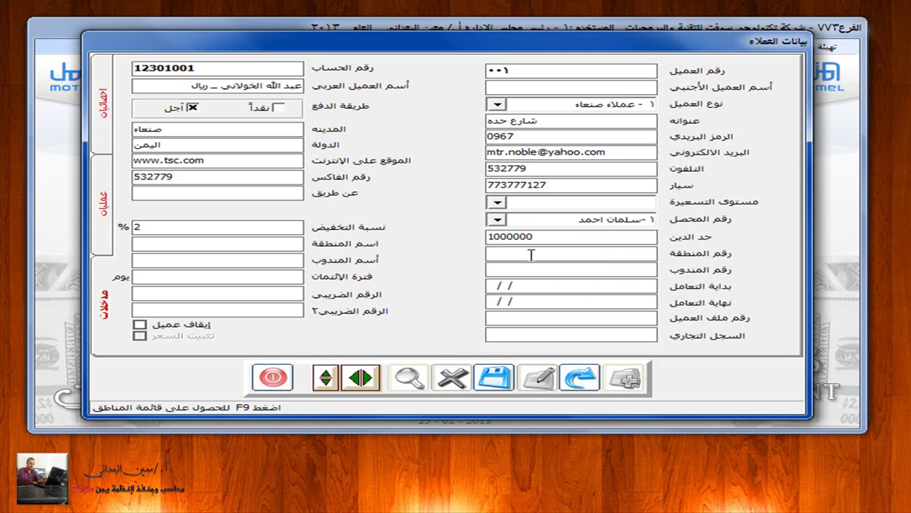
Step: Set the customer's region to region 1 and sales representative to 001
key("F9")
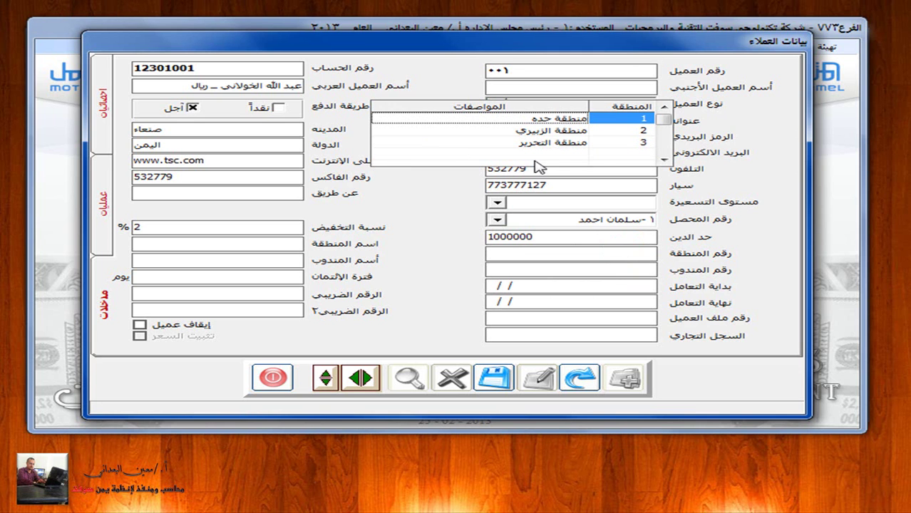
left_click(576, 121)
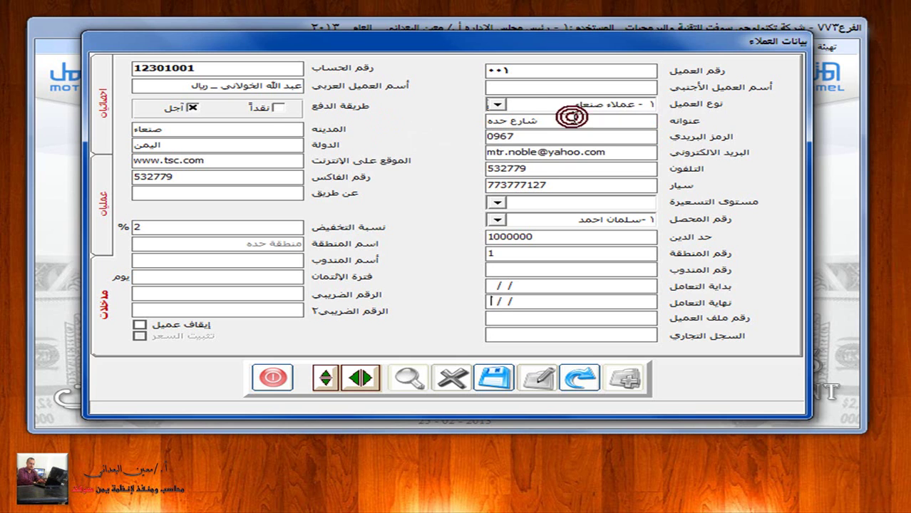
left_click(593, 271)
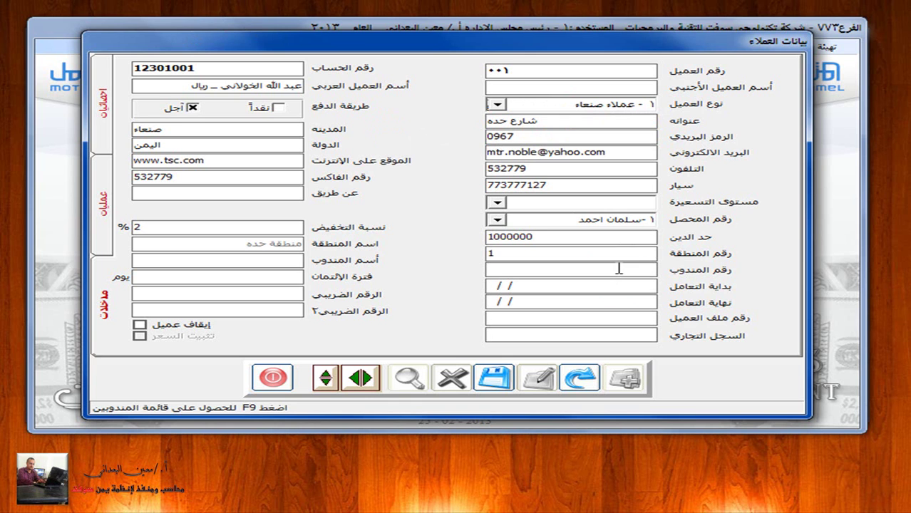
key("F9")
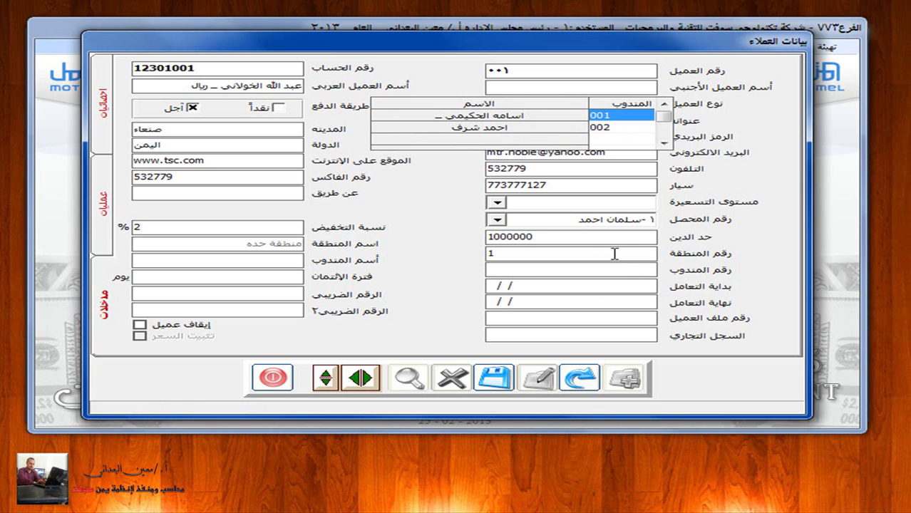
double_click(518, 116)
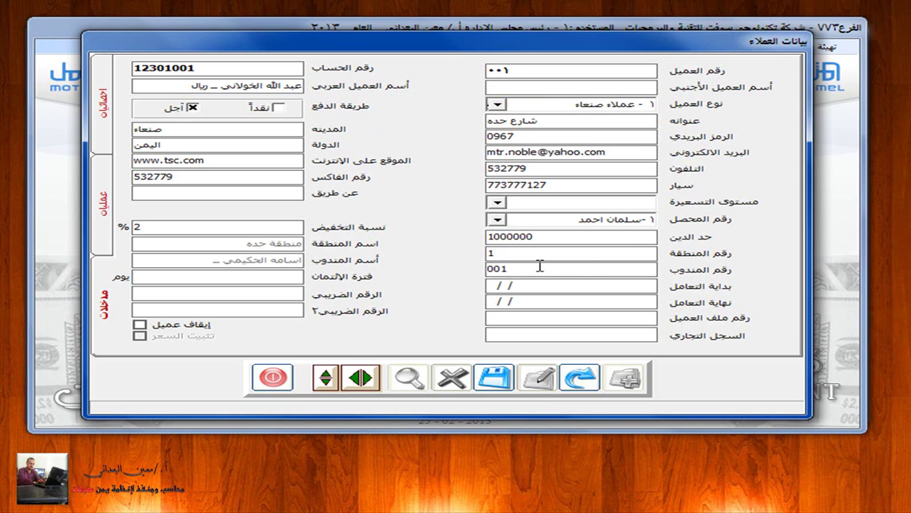
Step: Enter dealing start date 01/01/13 and a credit period of 14 days
left_click(535, 288)
key("Home")
type("01/01/13")
left_click(228, 277)
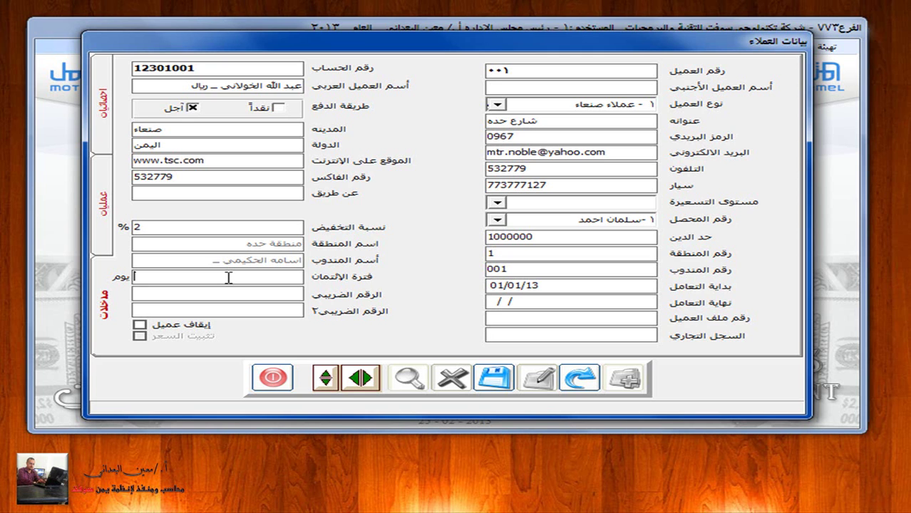
type("14")
Step: Review the balance and statistics pages, save customer 001, and start a blank record
left_click(103, 236)
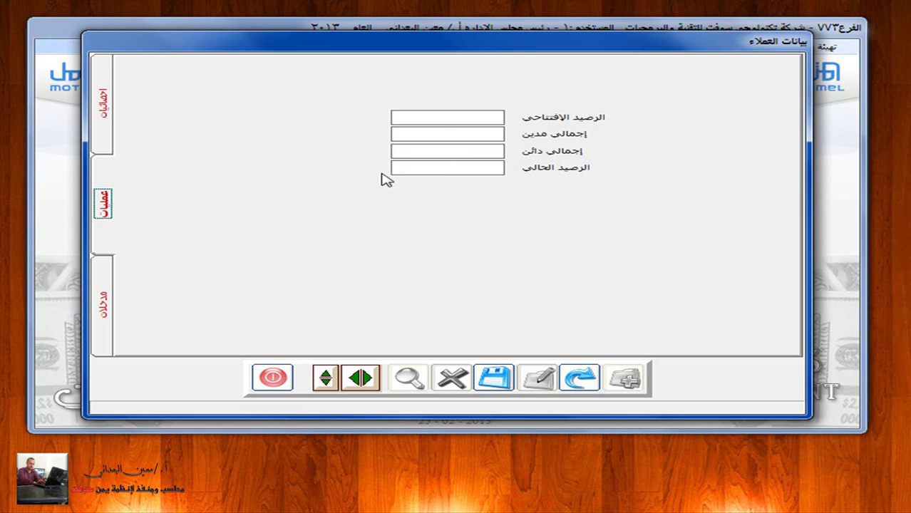
left_click(104, 138)
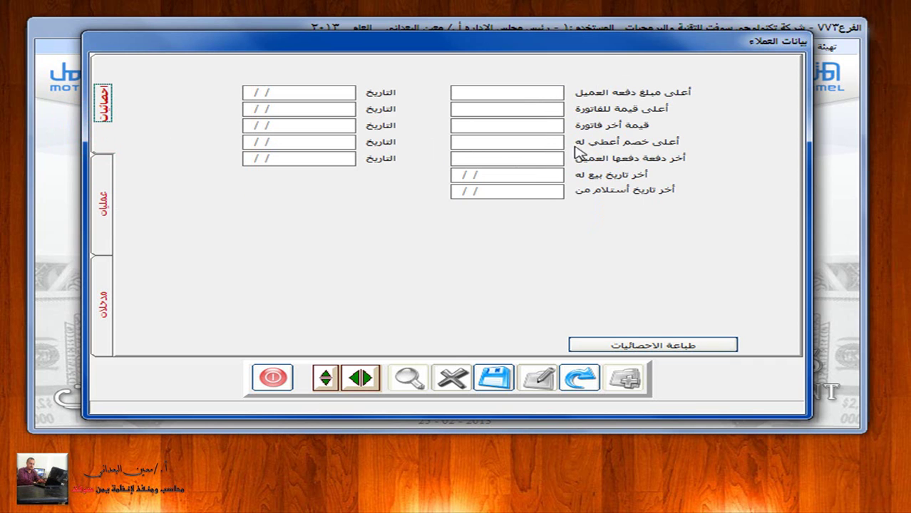
left_click(104, 303)
left_click(496, 381)
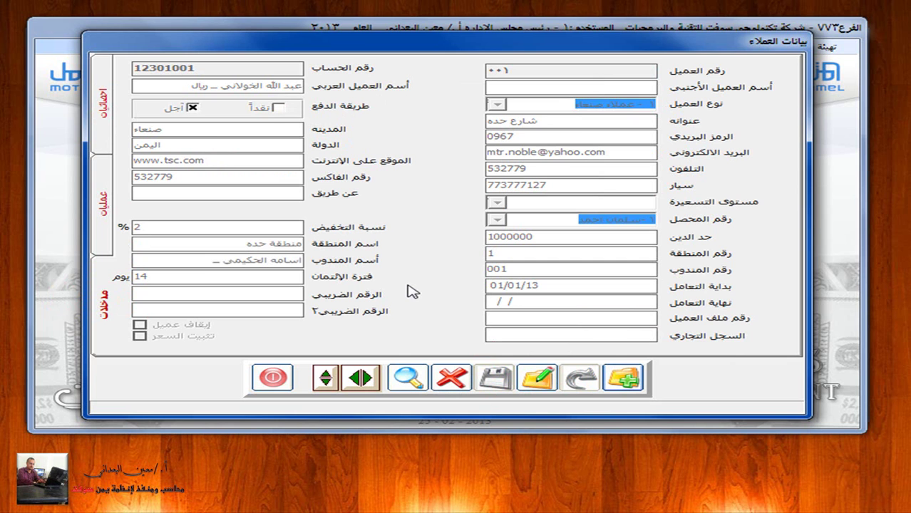
left_click(630, 376)
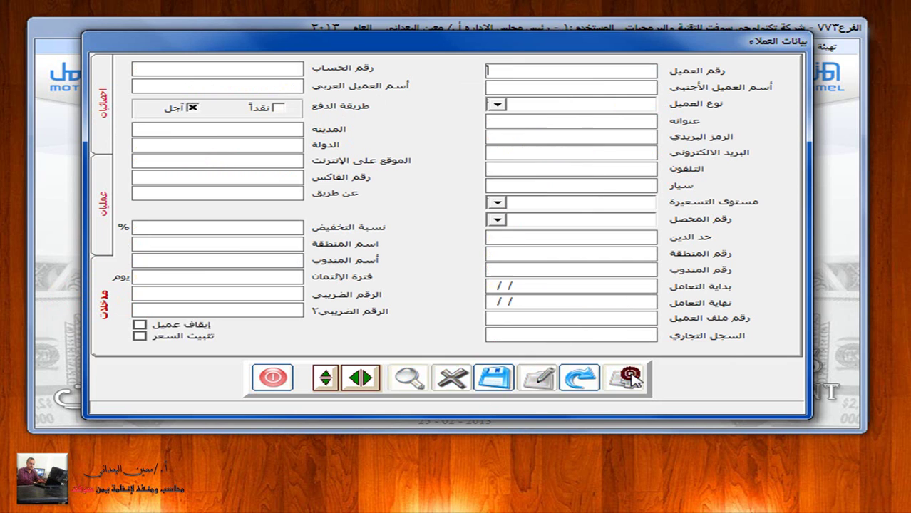
Step: Link the new customer record to the second customer account 12301002
left_click(264, 69)
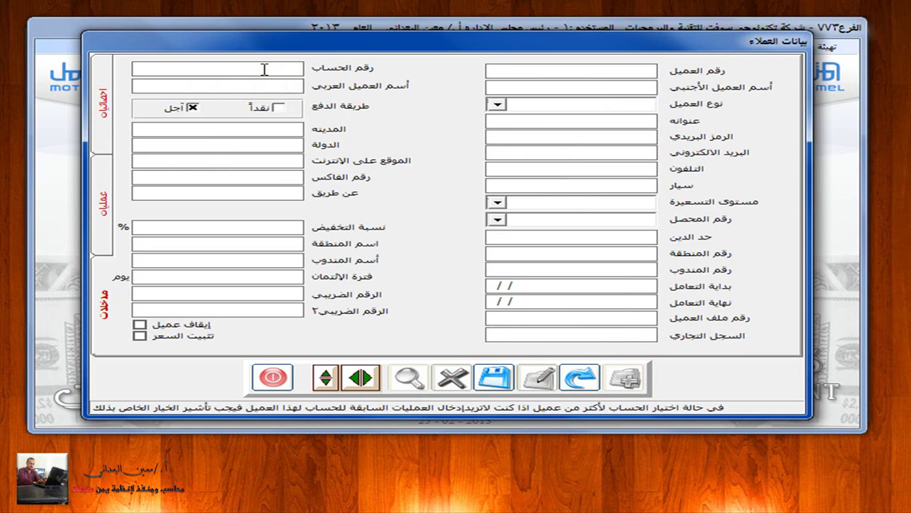
double_click(263, 70)
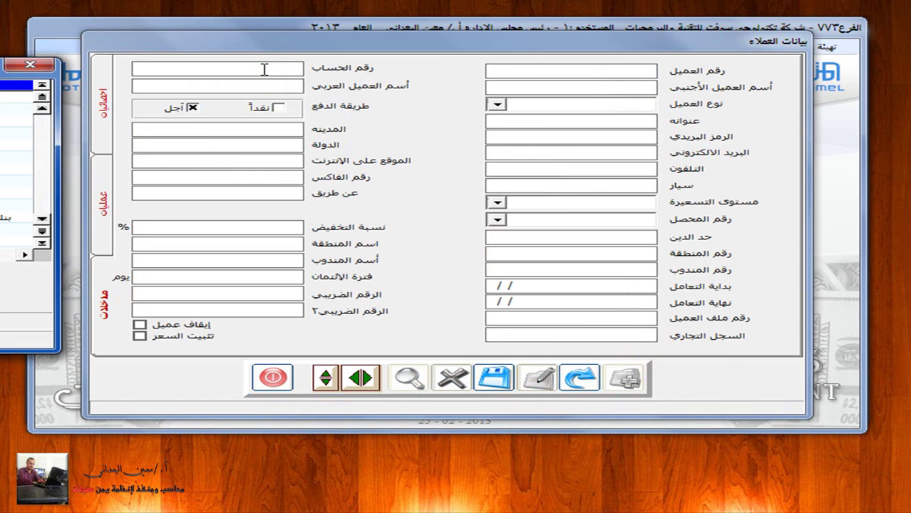
left_click(30, 64)
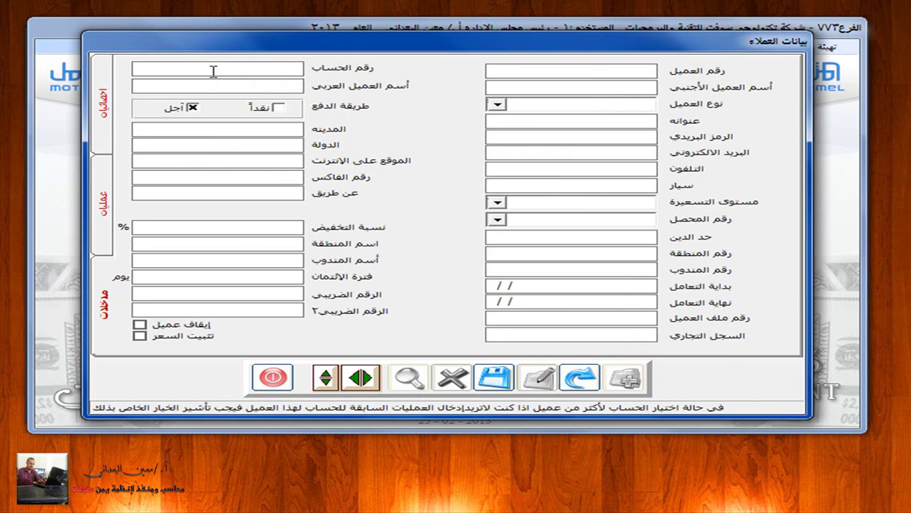
type("122")
type("01")
key("Return")
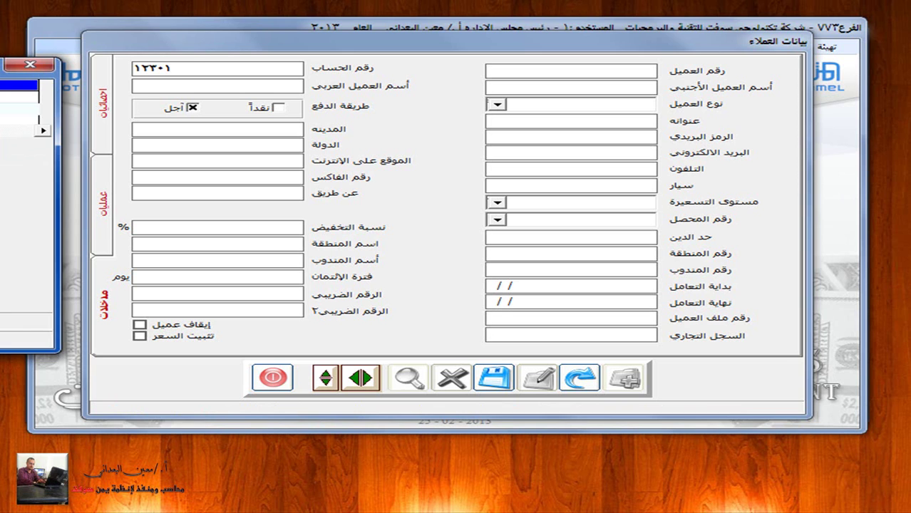
key("Return")
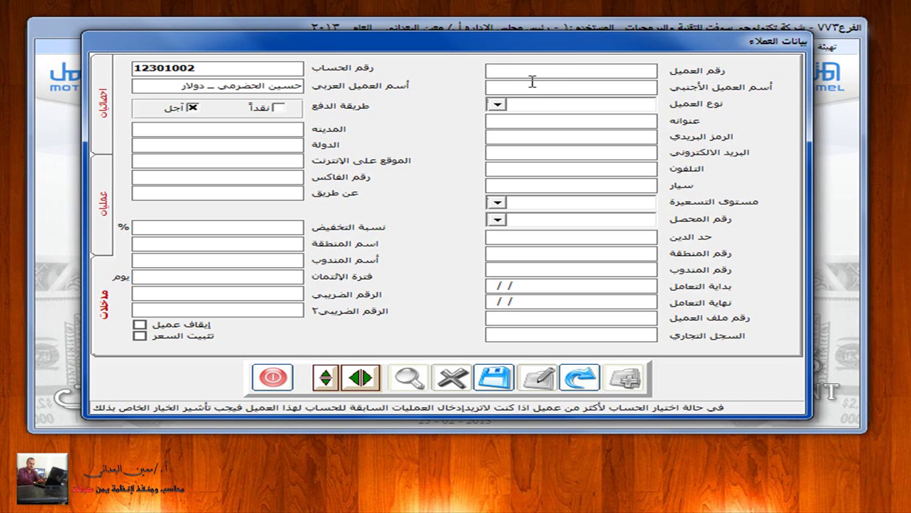
Step: Go to the customer number 002 field and view the customer categories list
left_click(548, 70)
left_click(531, 70)
left_click(497, 105)
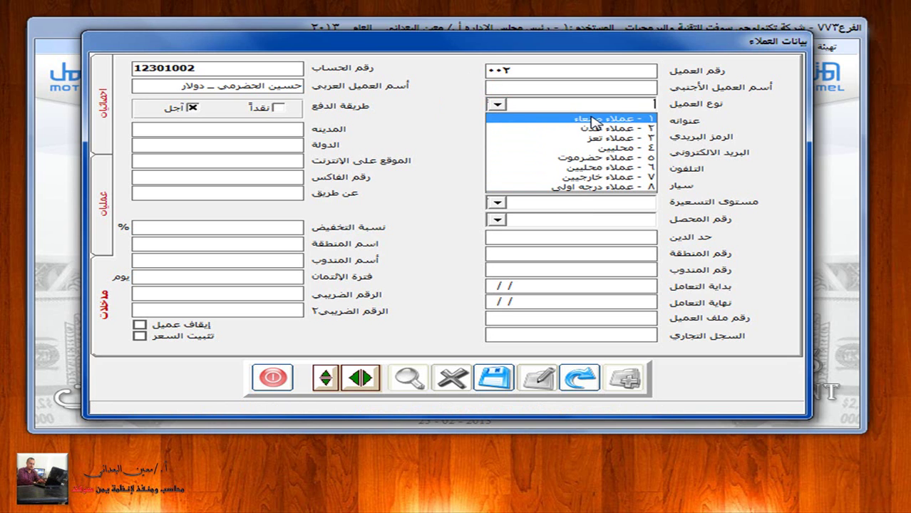
left_click(497, 105)
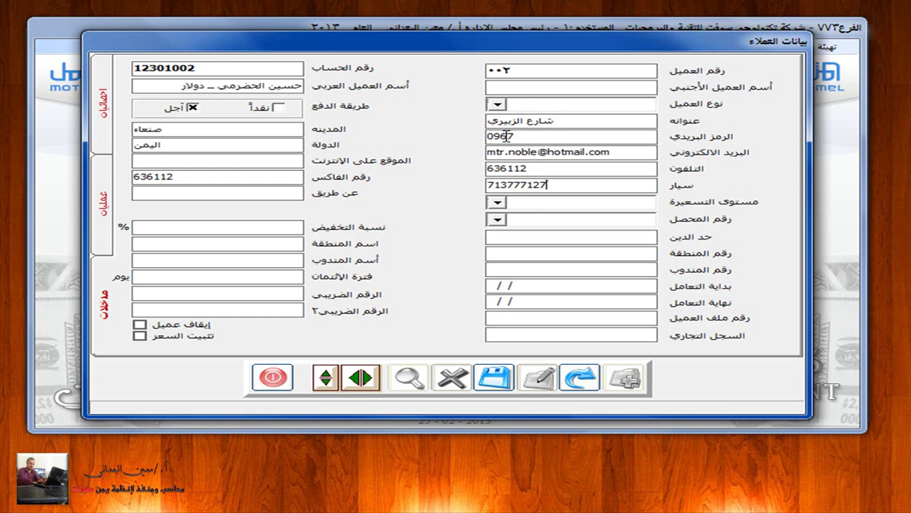
Step: Look through the pricing-level, collector and region lists for customer 002 without choosing any
left_click(497, 204)
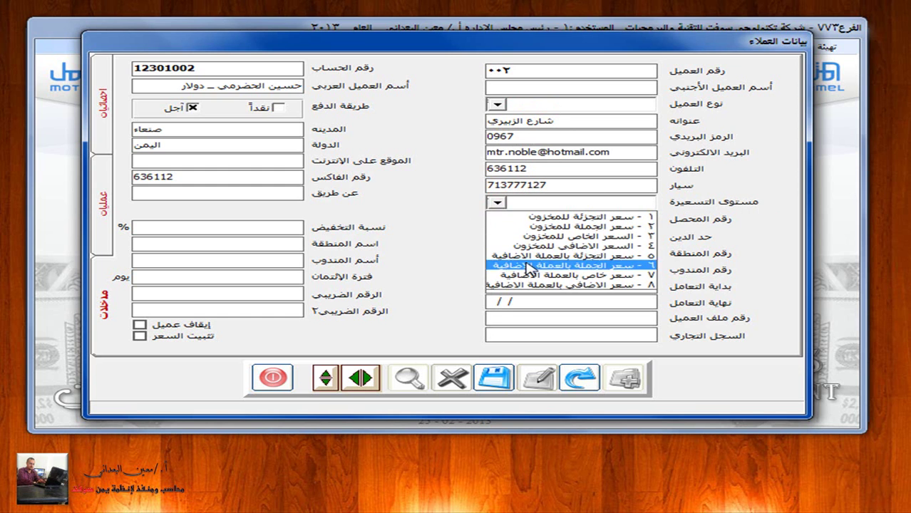
left_click(453, 235)
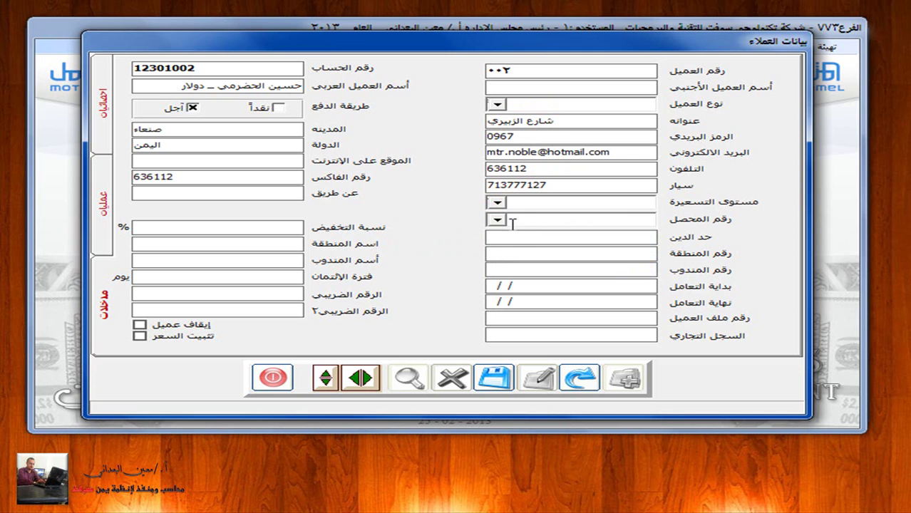
left_click(494, 219)
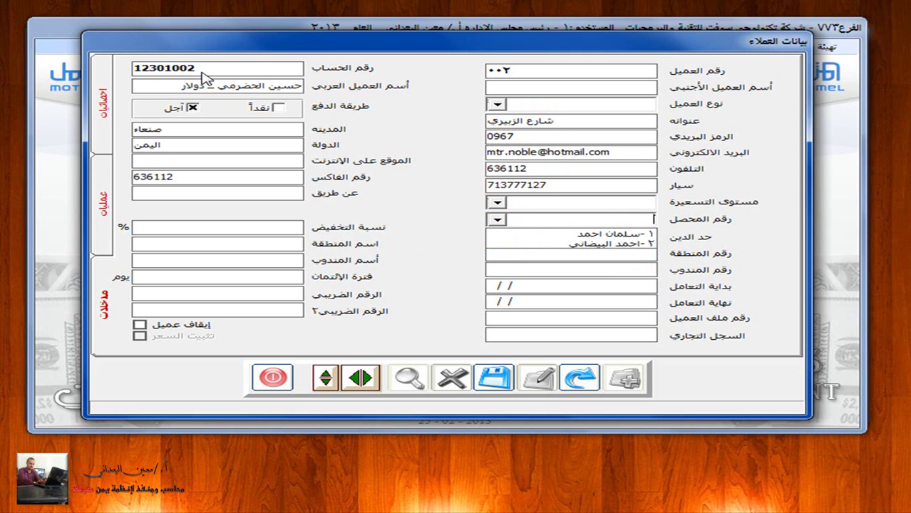
left_click(498, 220)
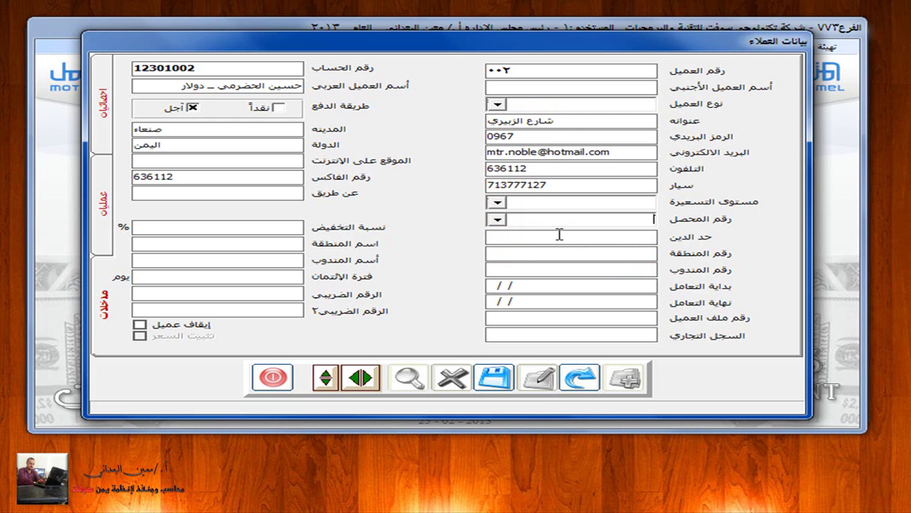
type("300000")
left_click(579, 254)
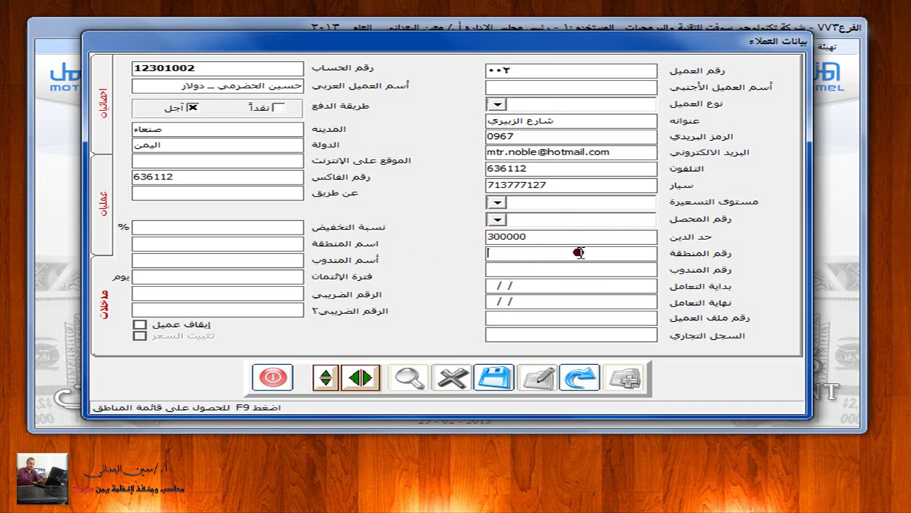
key("F9")
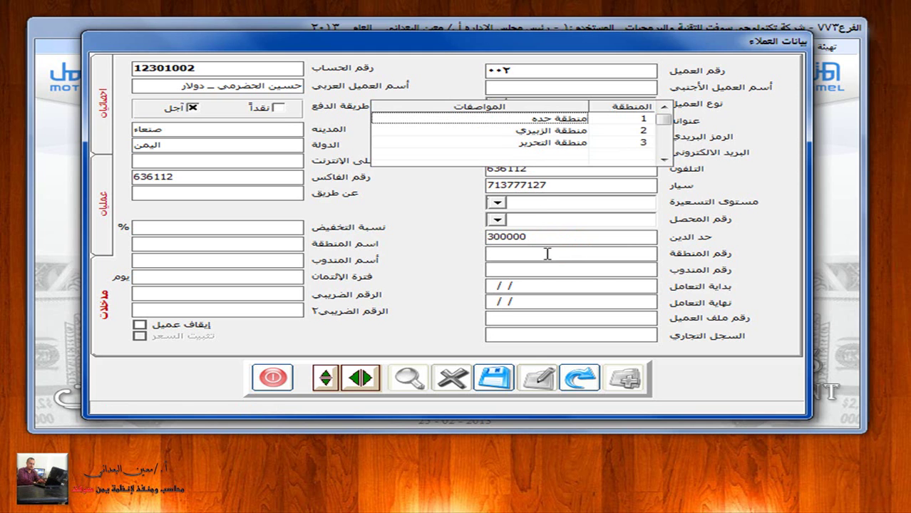
left_click(546, 254)
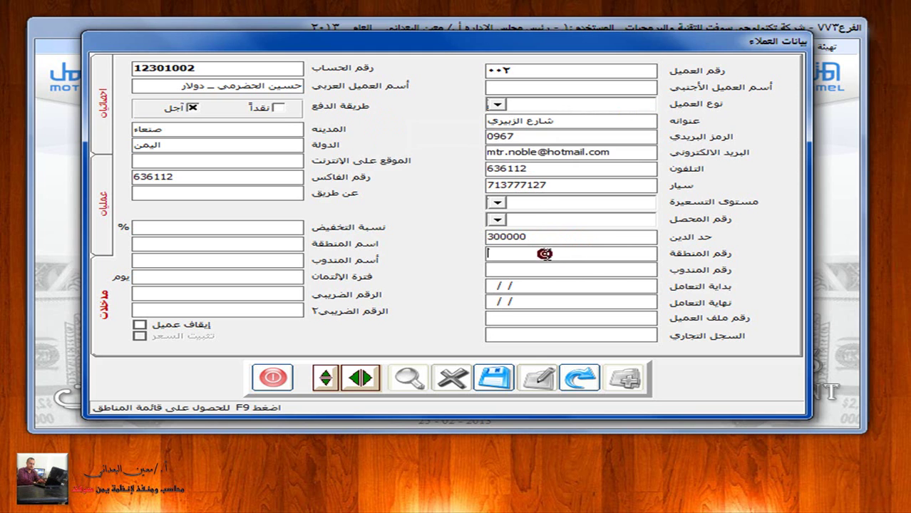
Step: Set the 1% discount and 24/04/13 start date, save customer 002 and close the form
left_click(268, 227)
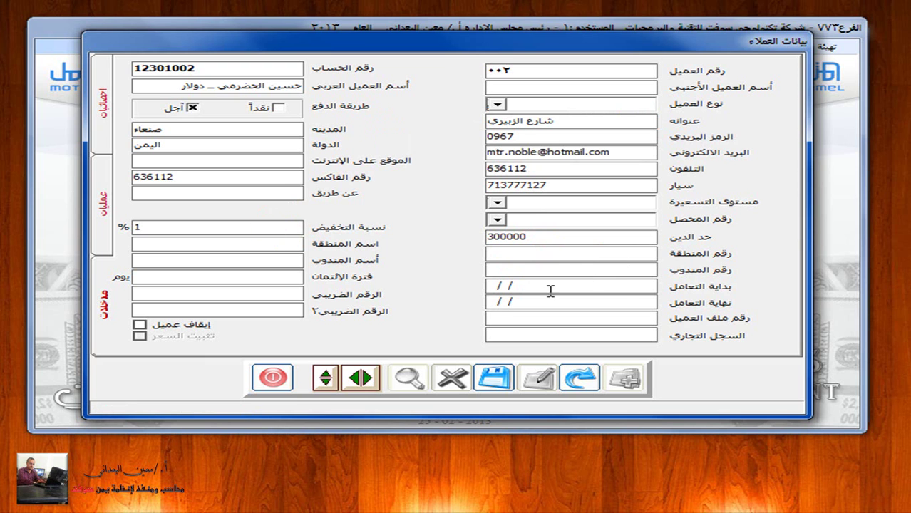
left_click(614, 287)
type("24")
left_click(495, 381)
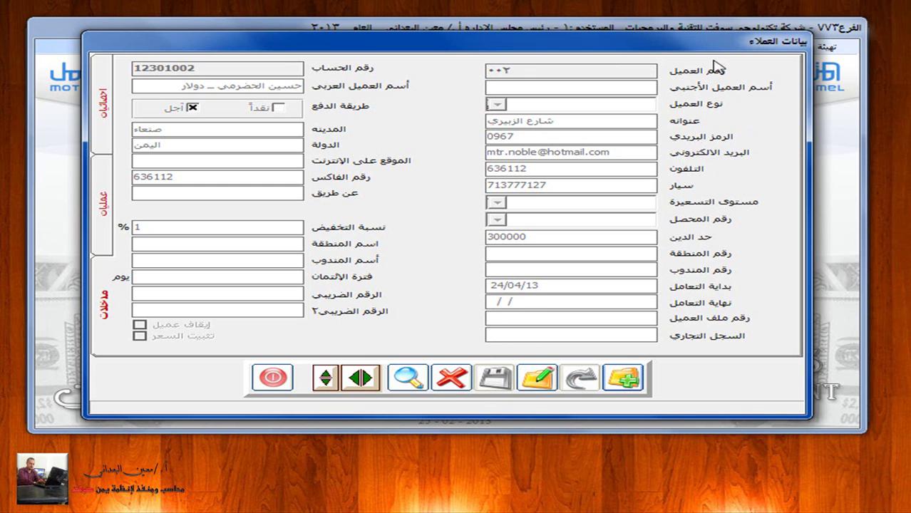
left_click(265, 382)
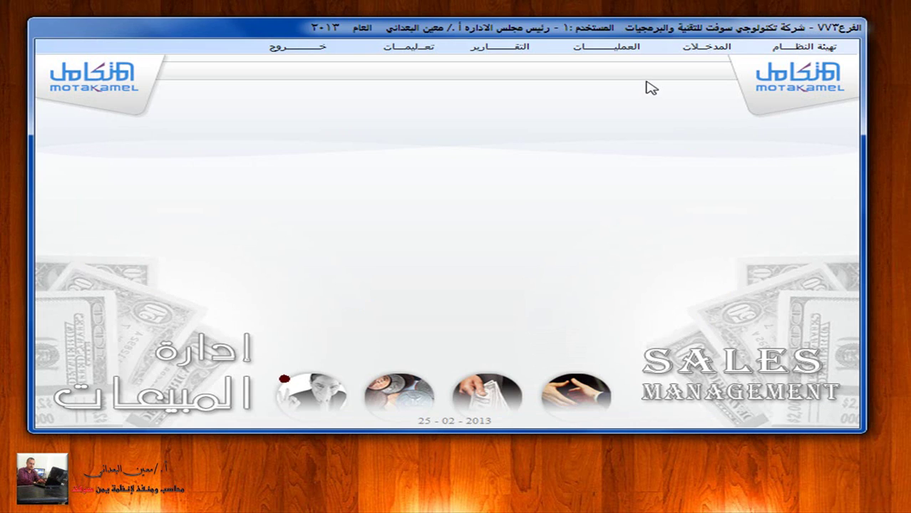
Step: Start a new credit sales invoice dated 29/05/13 using main warehouse 1
left_click(634, 48)
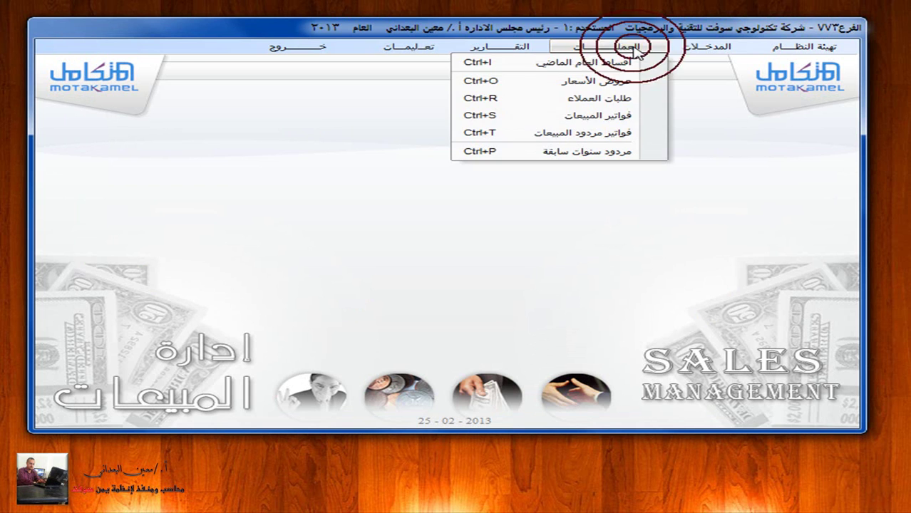
left_click(638, 116)
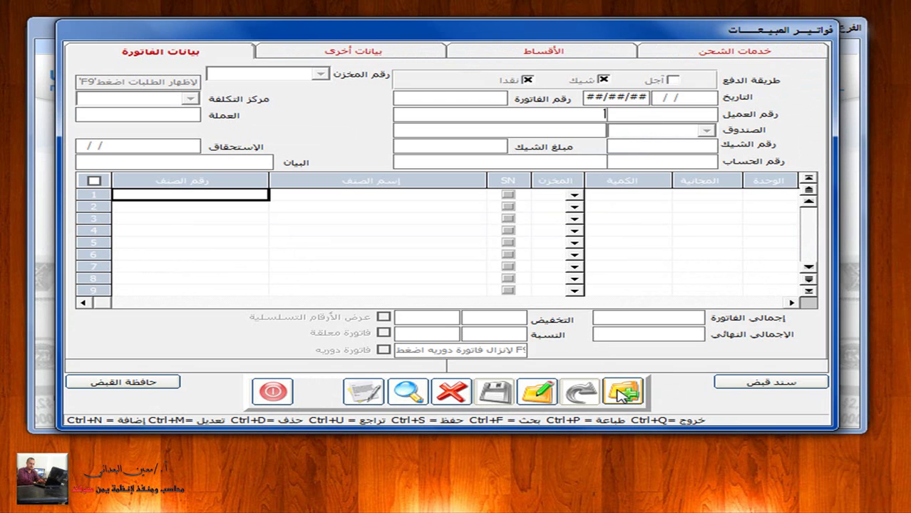
left_click(623, 392)
left_click(322, 74)
left_click(301, 88)
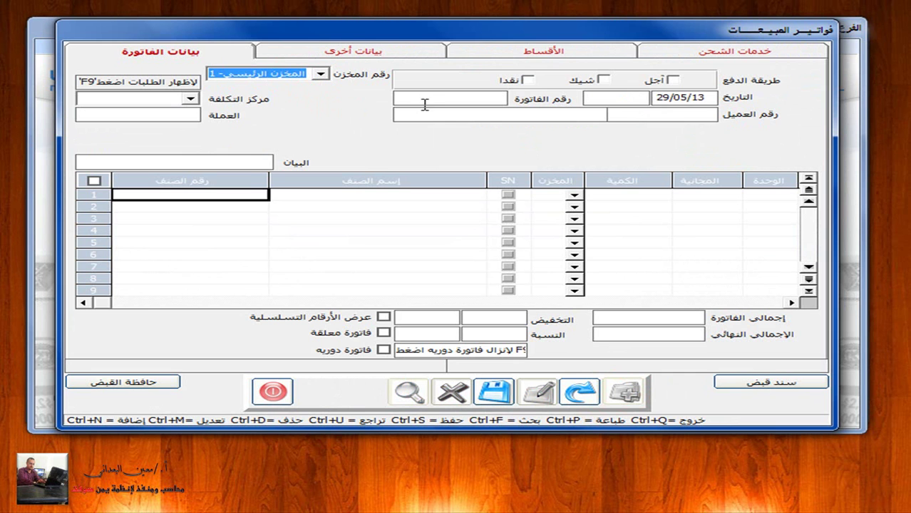
left_click(425, 103)
left_click(474, 277)
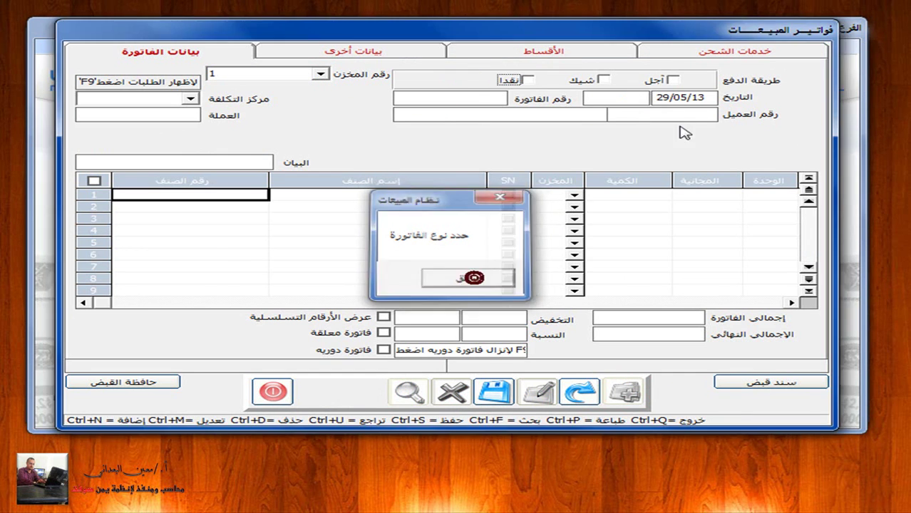
left_click(673, 80)
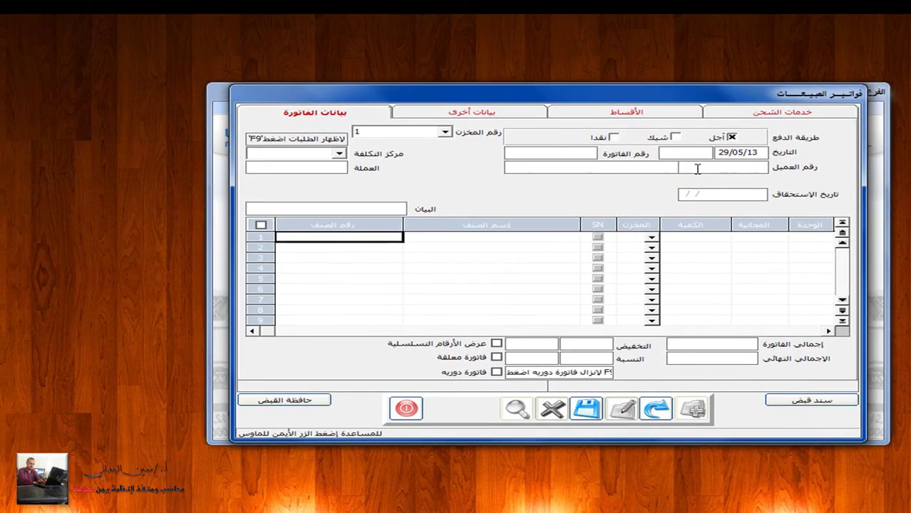
Step: Review the customers list from the invoice's customer field, then close the invoice
right_click(697, 168)
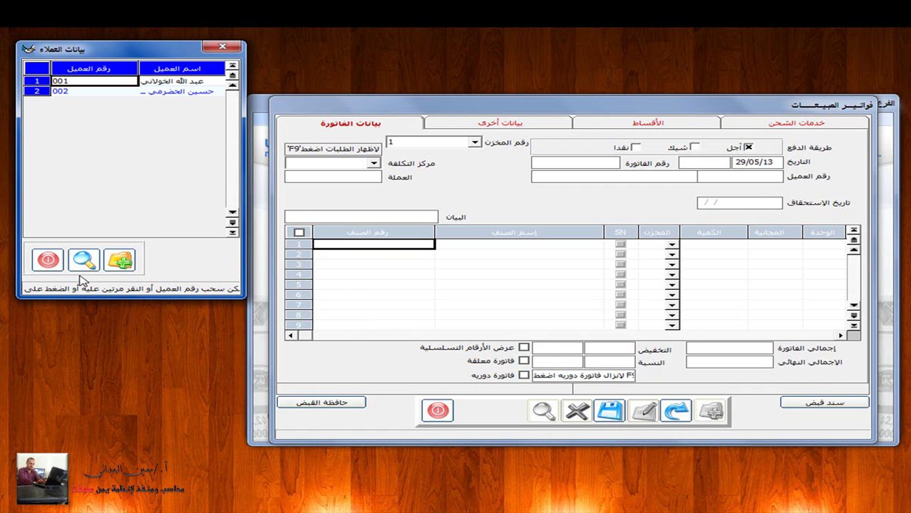
left_click(40, 258)
left_click(436, 414)
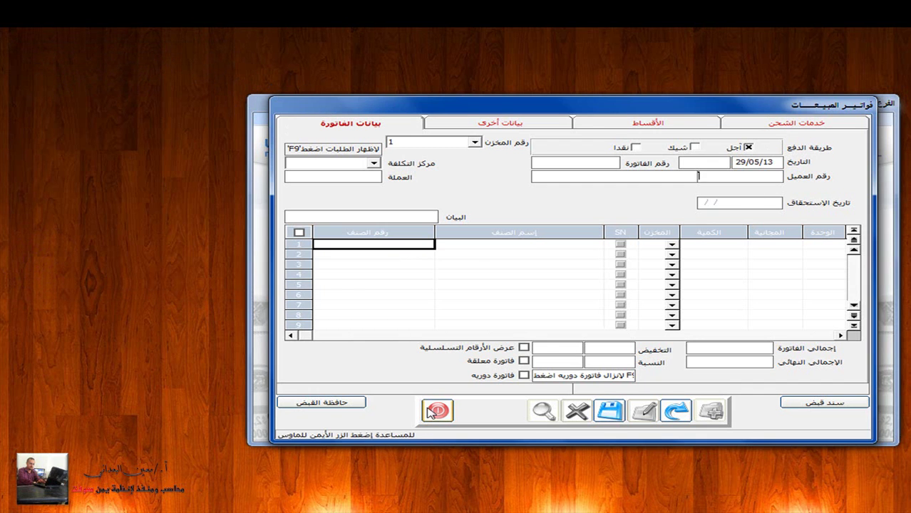
Step: Discard the unsaved invoice and start a new customer record linked to account 12301003
left_click(634, 323)
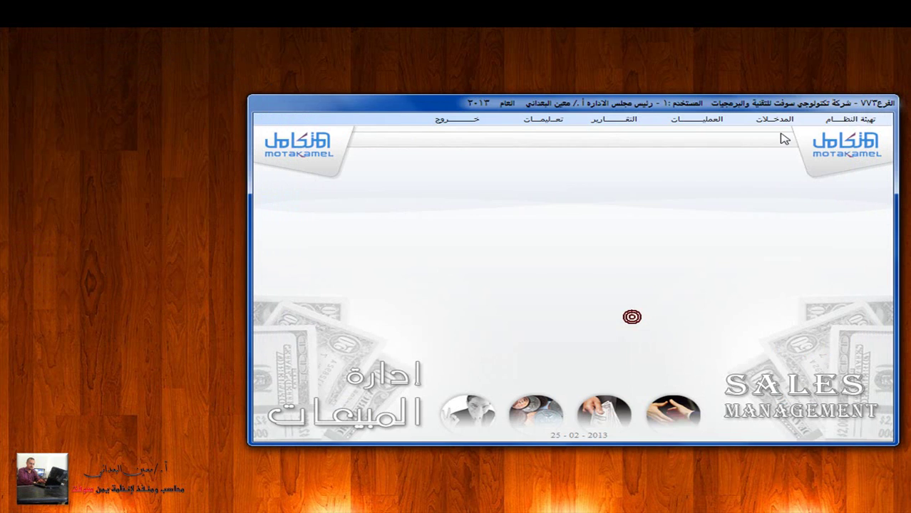
left_click(783, 116)
left_click(768, 178)
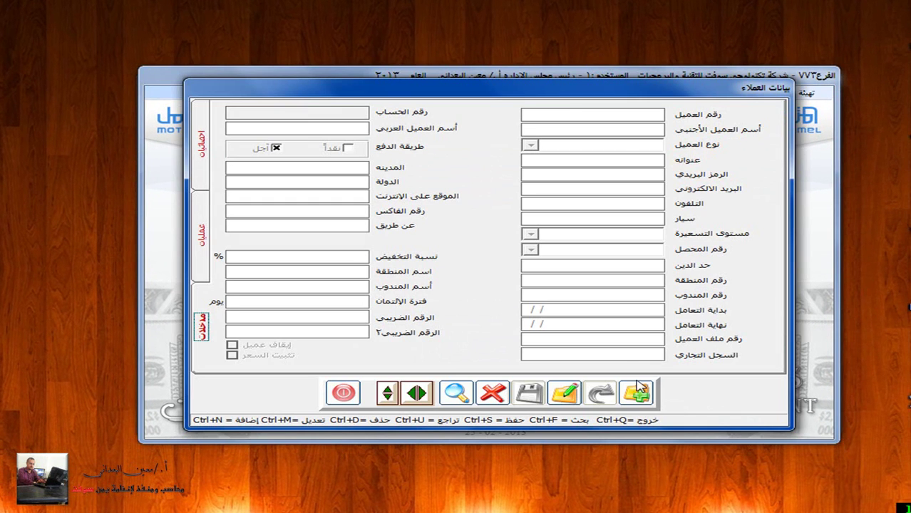
left_click(638, 391)
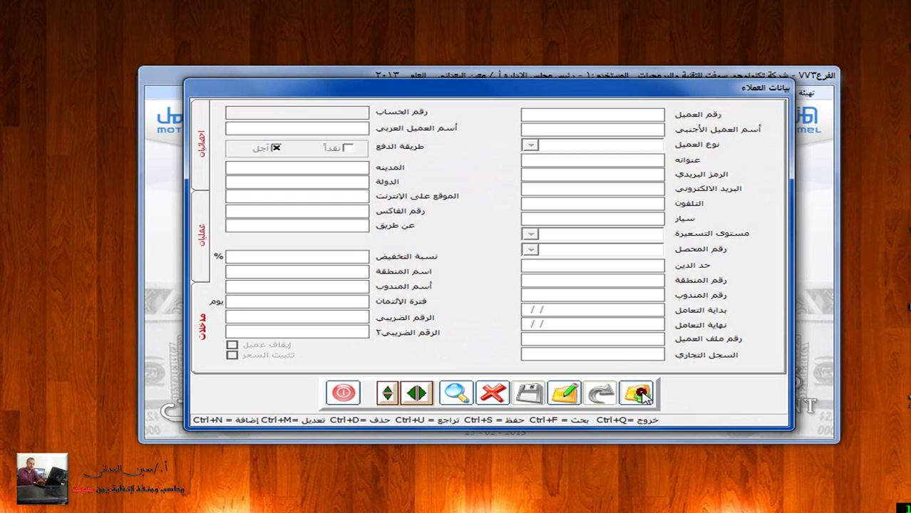
left_click(323, 113)
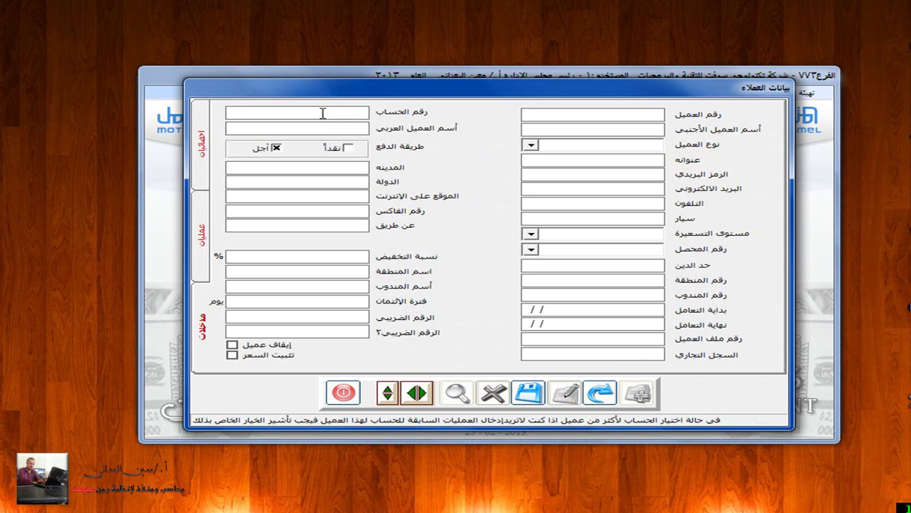
double_click(323, 114)
key("Down")
key("Down")
key("Down")
key("Down")
key("Down")
key("Down")
key("Down")
key("Down")
key("Down")
key("Down")
key("Down")
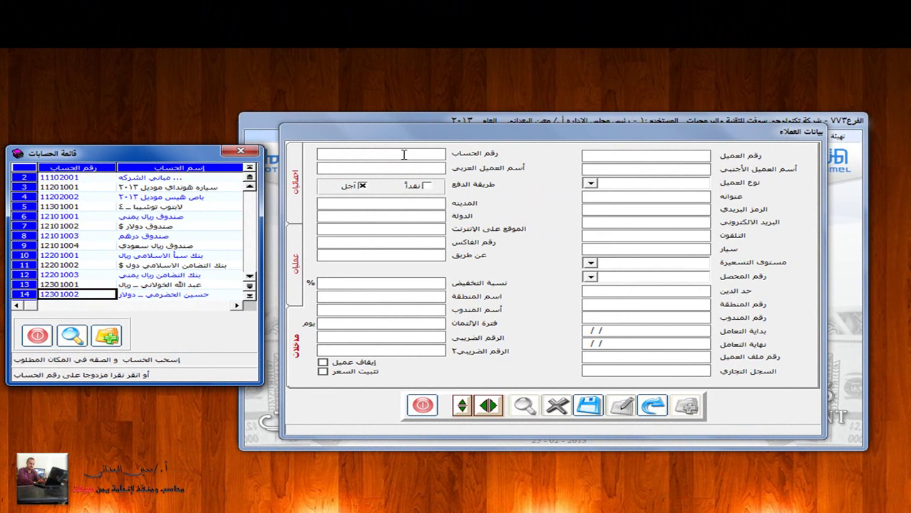
key("Down")
key("Return")
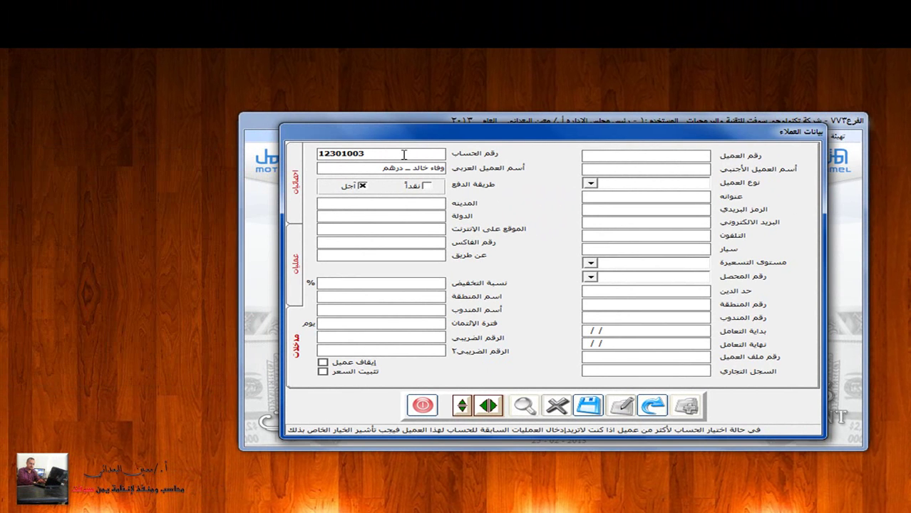
Step: Enter customer number 002 and review the customer types, balance and statistics views
left_click(660, 156)
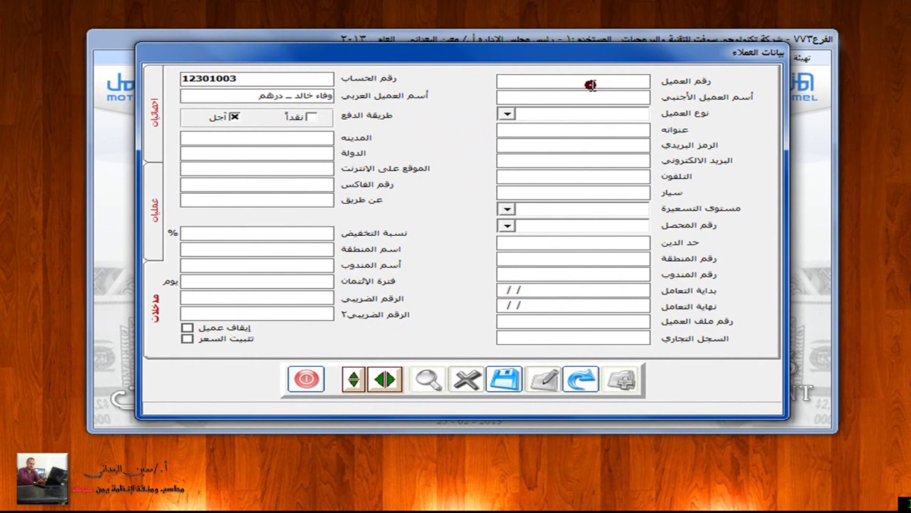
type("002")
left_click(509, 114)
left_click(511, 112)
left_click(504, 380)
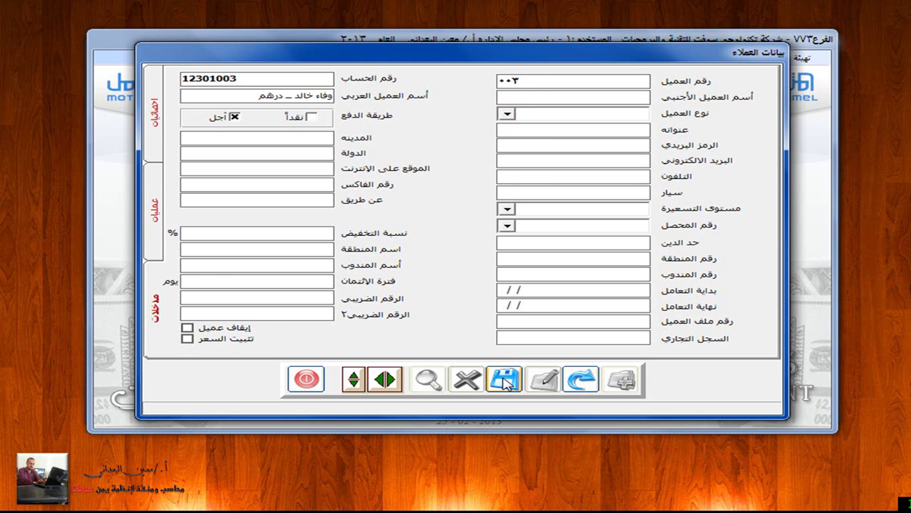
left_click(154, 214)
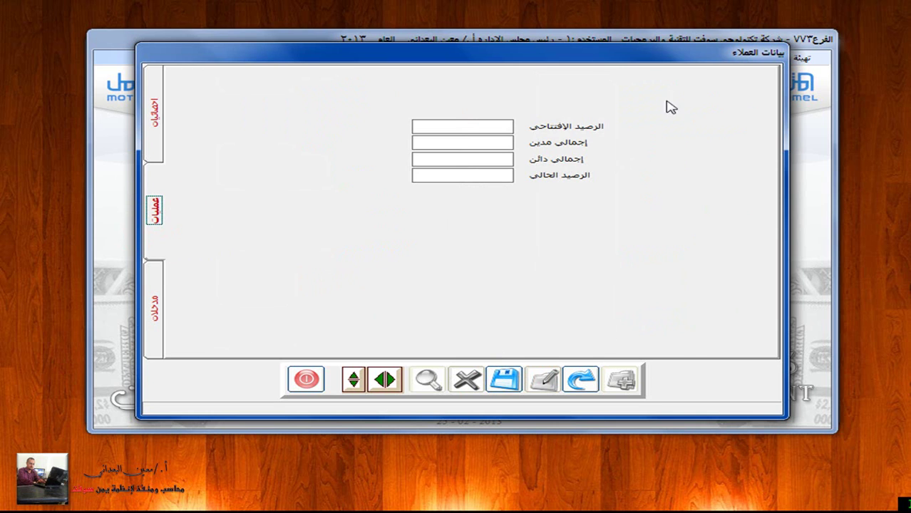
left_click(154, 112)
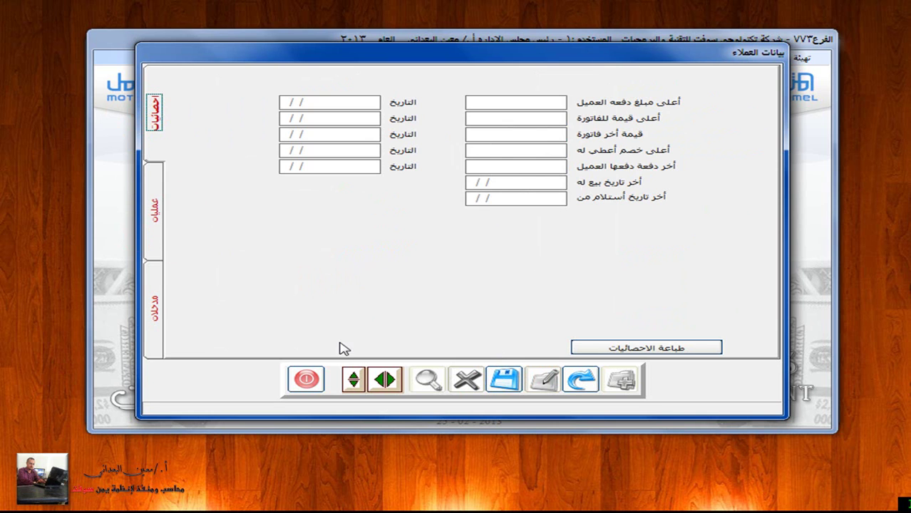
Step: Close the customer form without saving and show the sales operations list
left_click(311, 381)
left_click(541, 279)
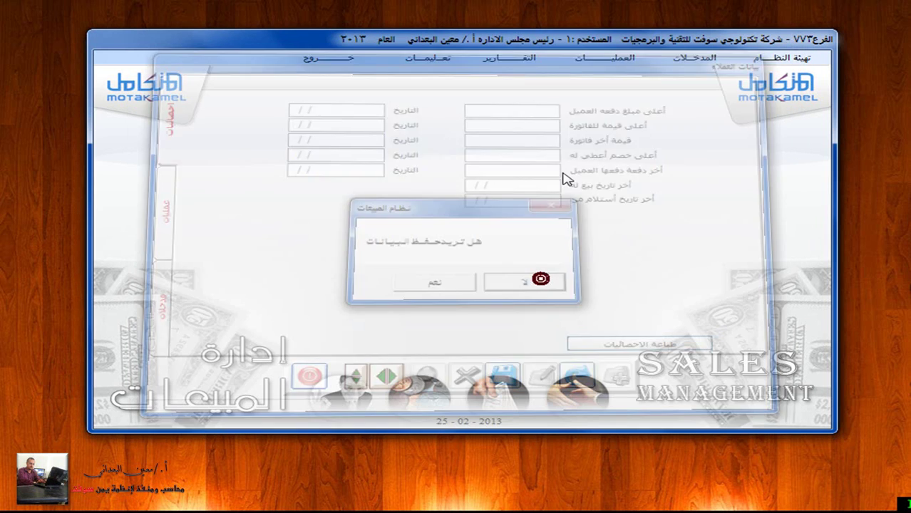
left_click(606, 58)
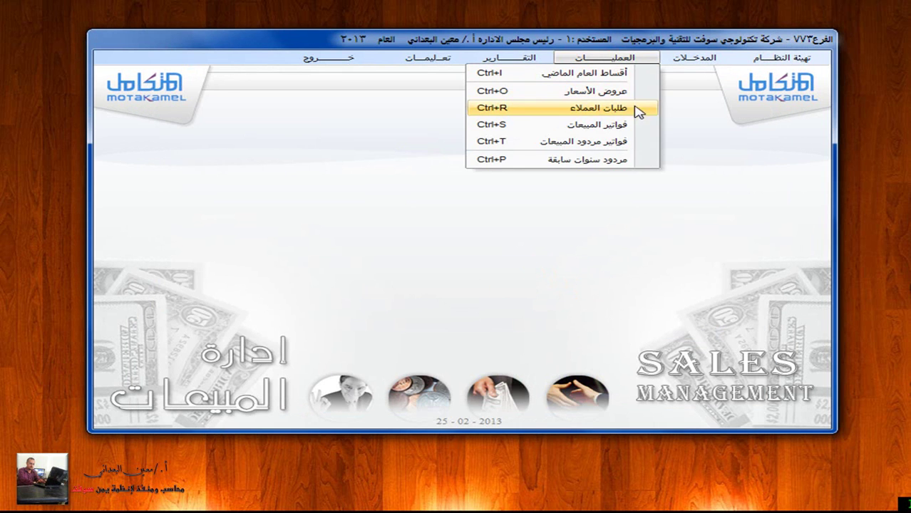
Step: Start credit sales invoice 1 on the main warehouse and bring up its customer lookup
left_click(638, 126)
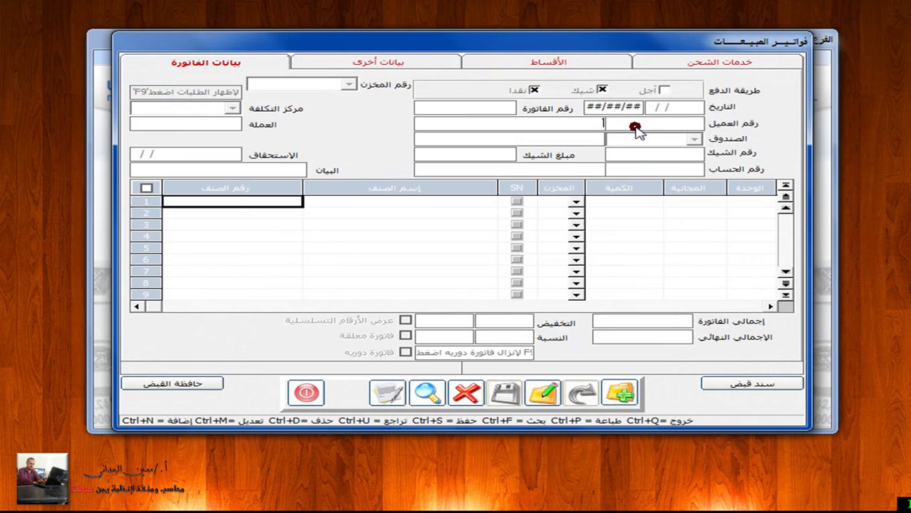
left_click(618, 391)
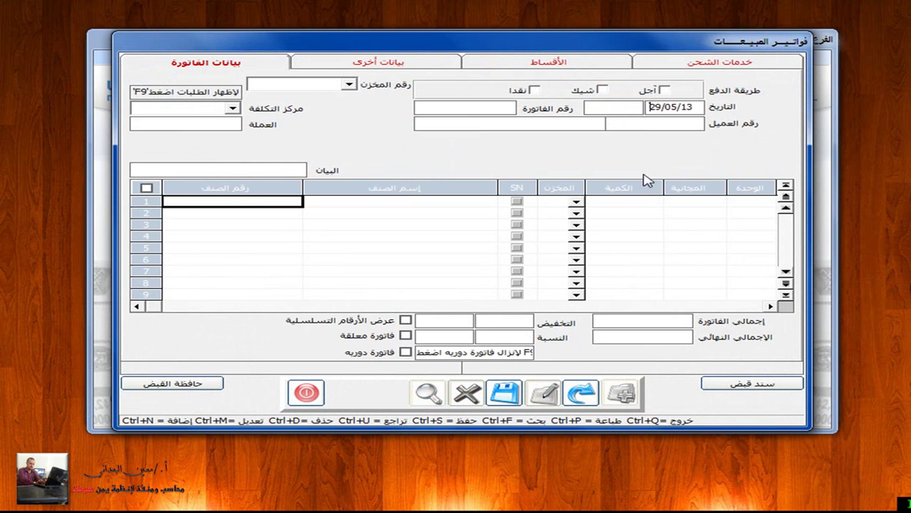
left_click(664, 90)
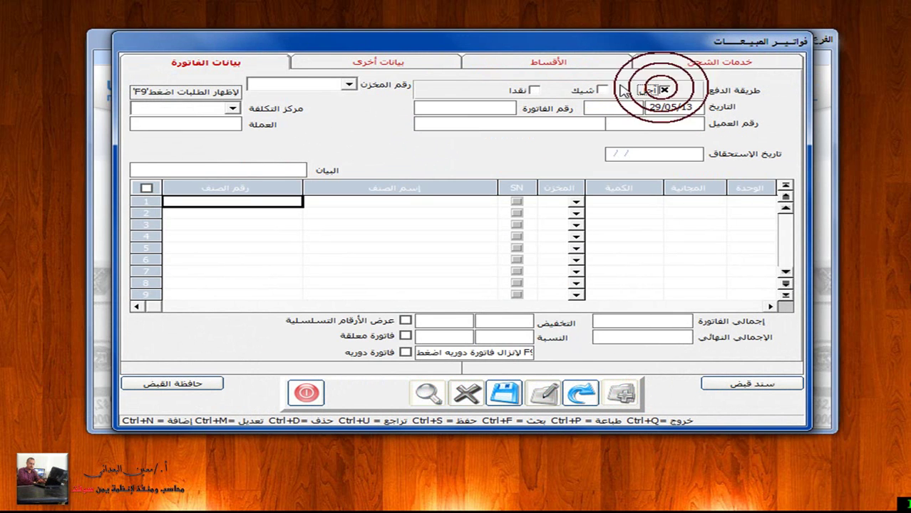
left_click(349, 85)
left_click(333, 95)
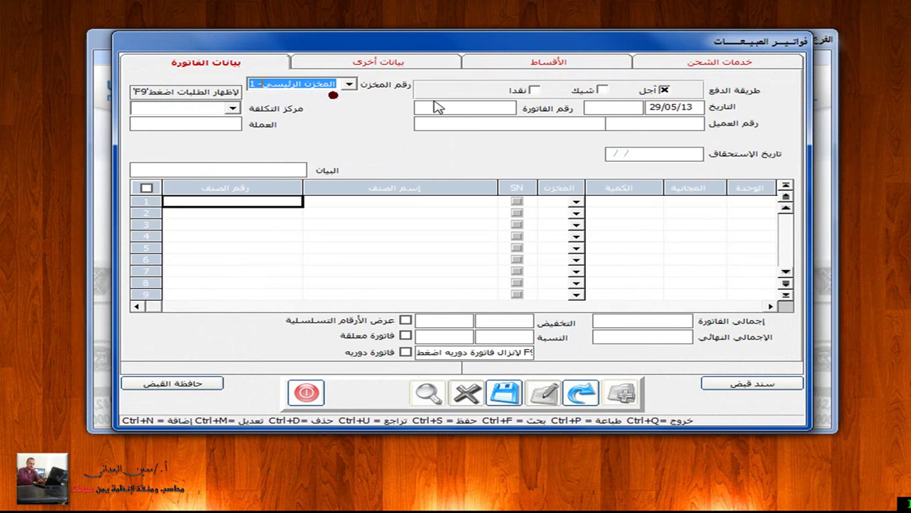
left_click(440, 105)
type("1")
left_click(572, 125)
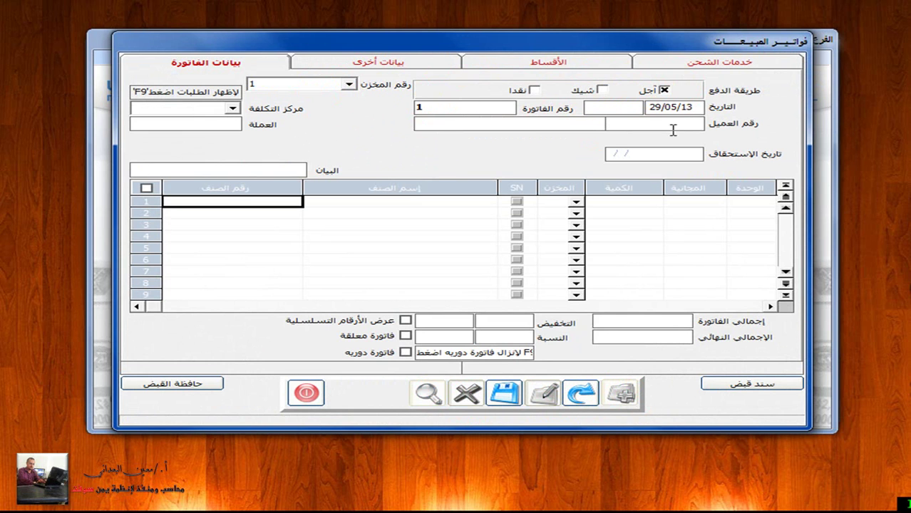
left_click(630, 124)
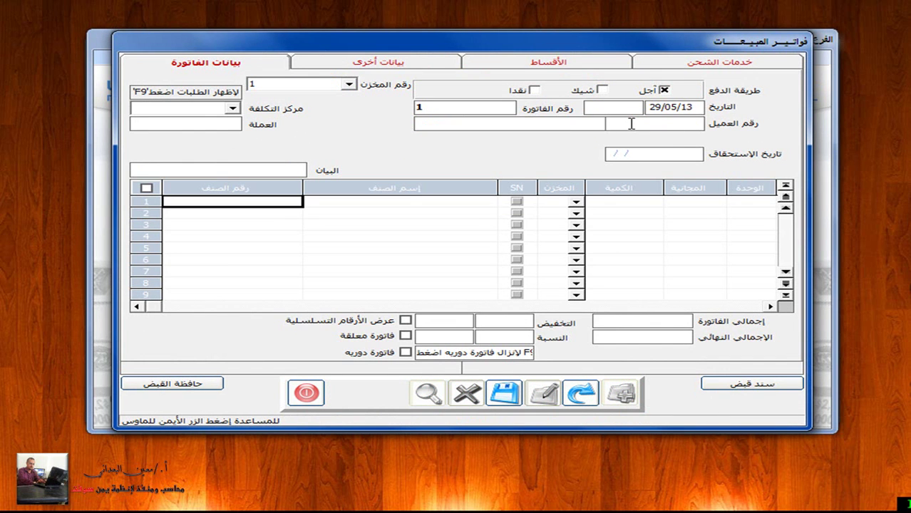
right_click(631, 124)
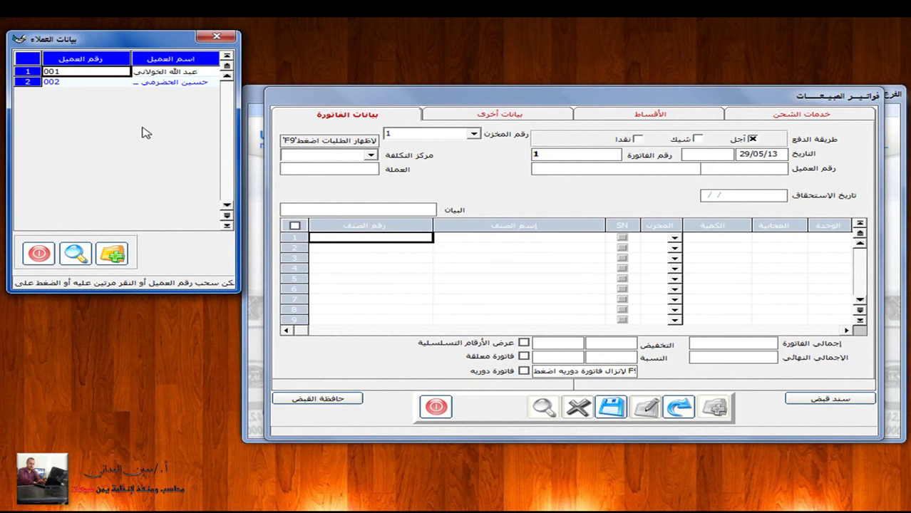
Step: Enter customer 001 on the invoice and load its details
left_click(207, 37)
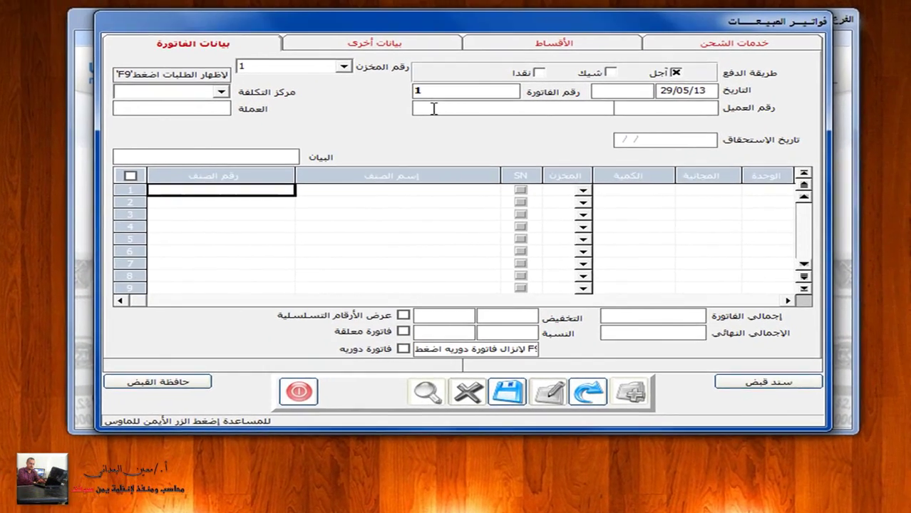
type("001")
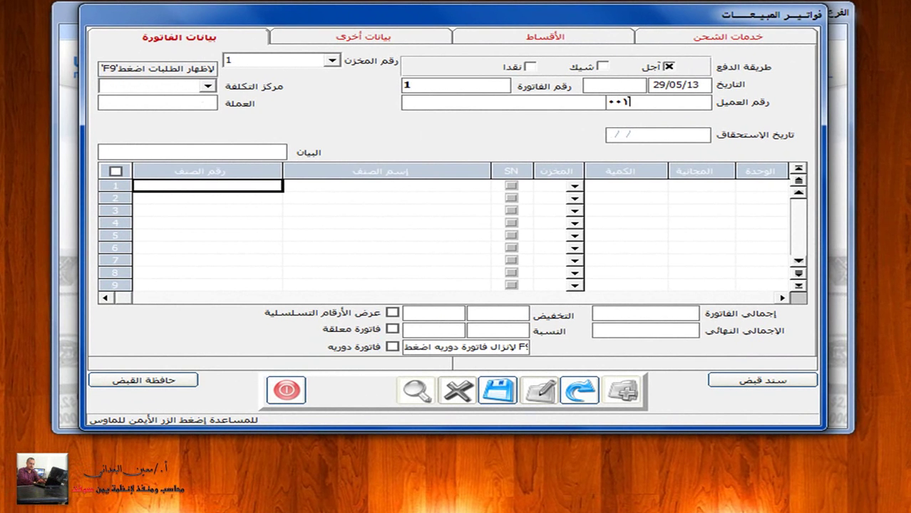
key("Return")
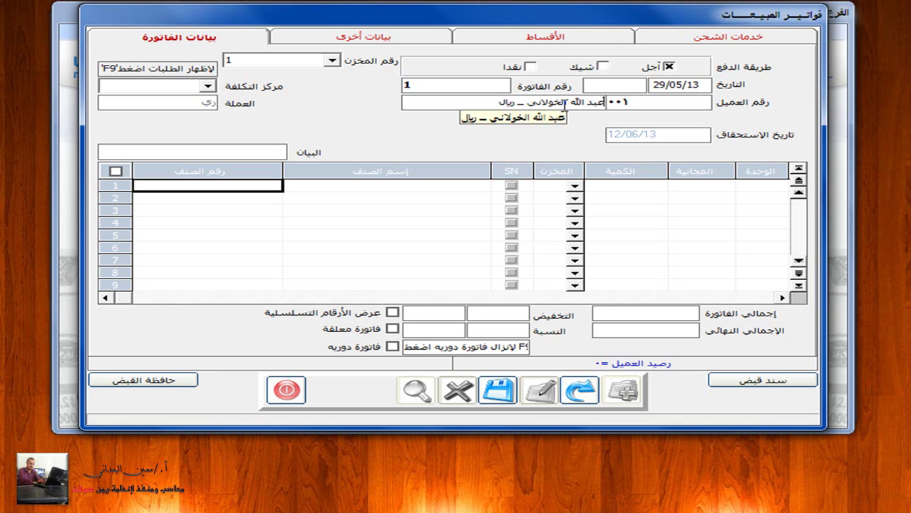
Step: Replace the customer with dirham customer 003, found by a name search
left_click(676, 103)
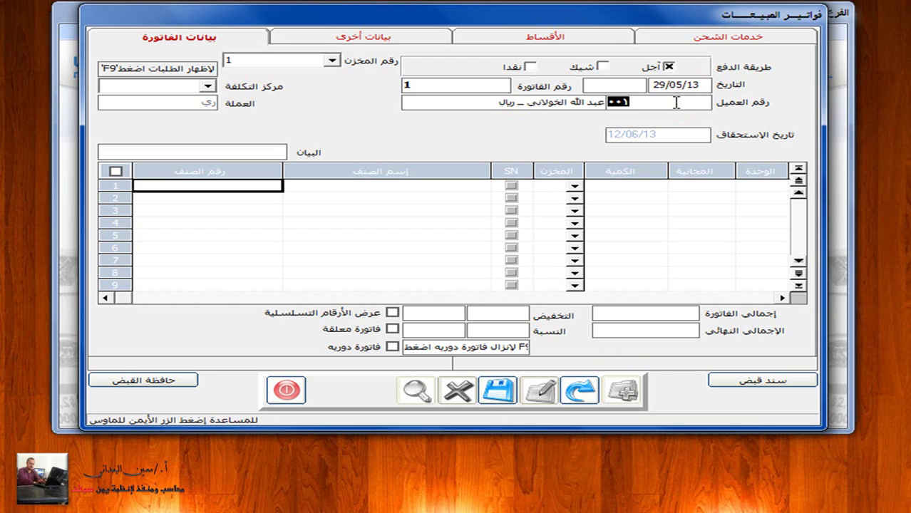
key("BackSpace")
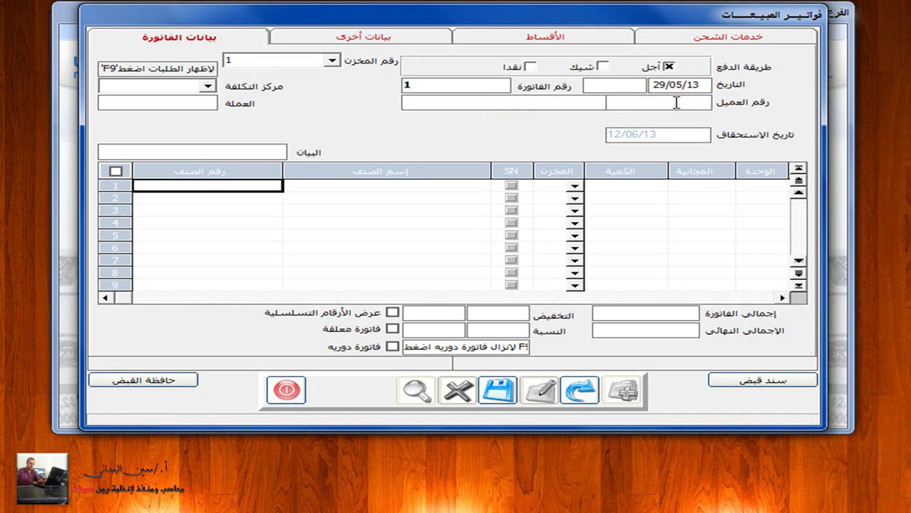
type("*وفاء")
key("Return")
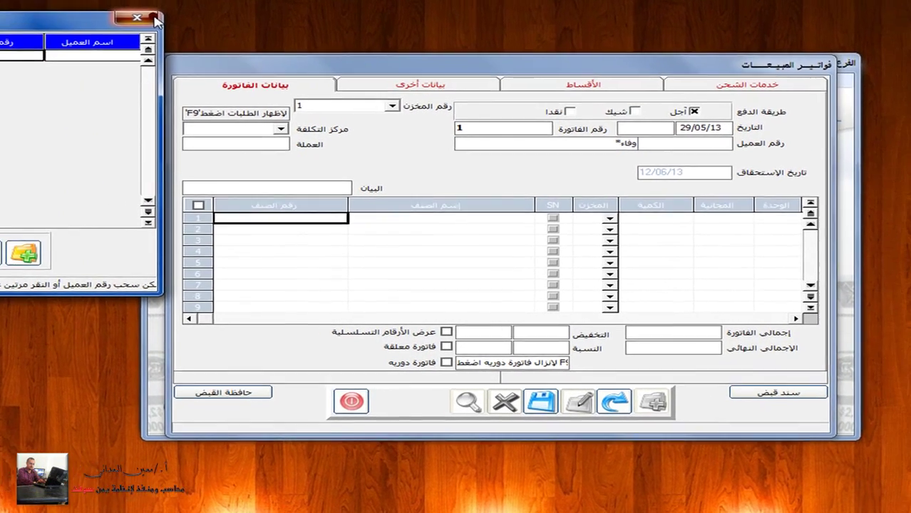
left_click(154, 19)
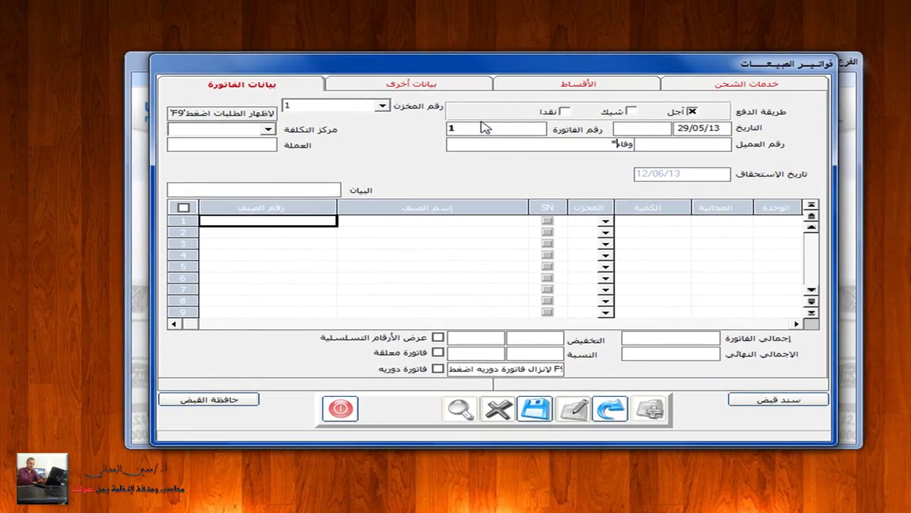
key("Return")
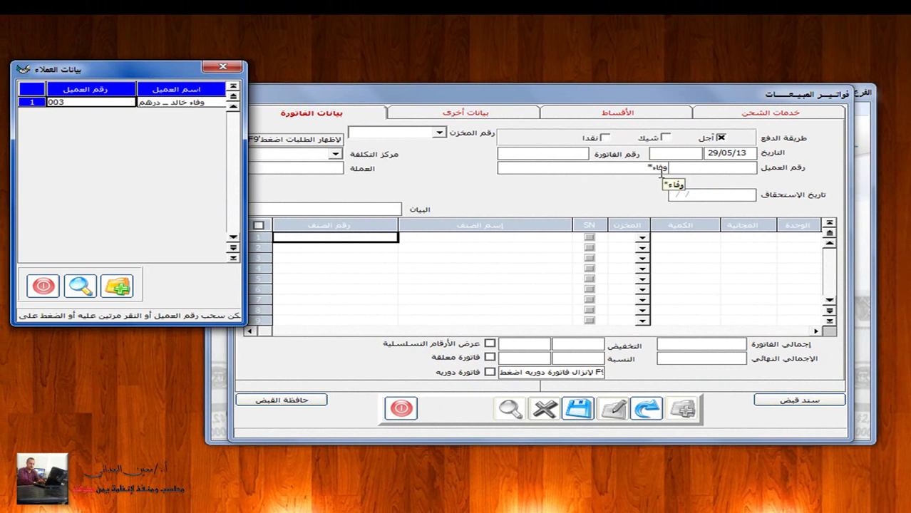
double_click(195, 103)
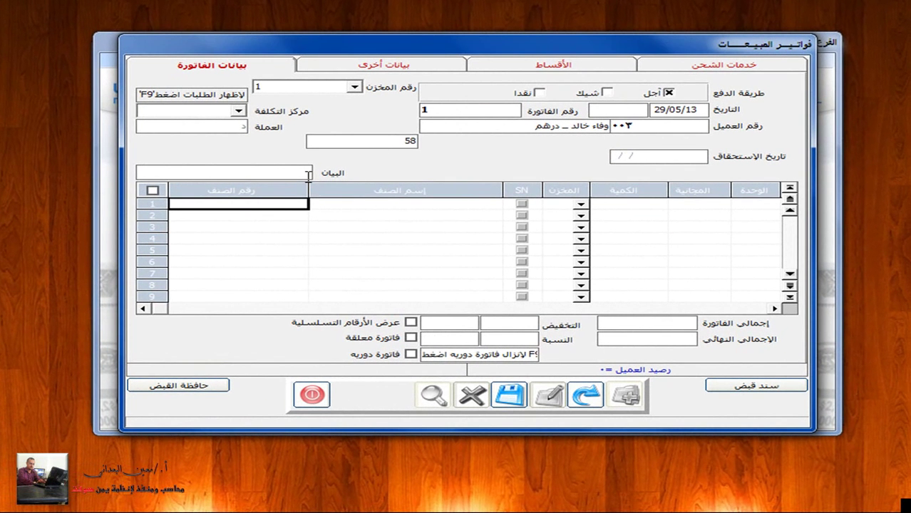
Step: Add the description 'علىكم قيمة تلفونات جلاكسي اس ٤' and pick Galaxy item 001-006 for line one
left_click(285, 171)
type("على")
type("كم قيمة تلفونات جلاكسي اس ٤")
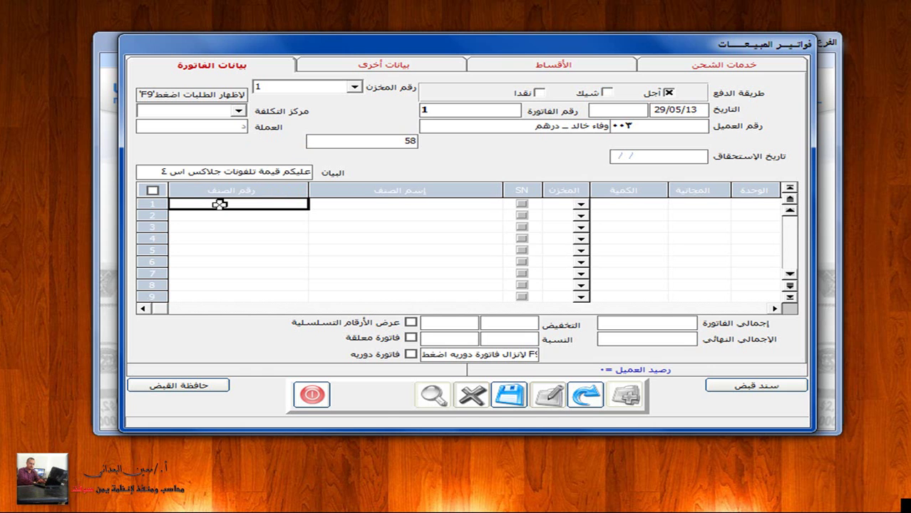
left_click(219, 204)
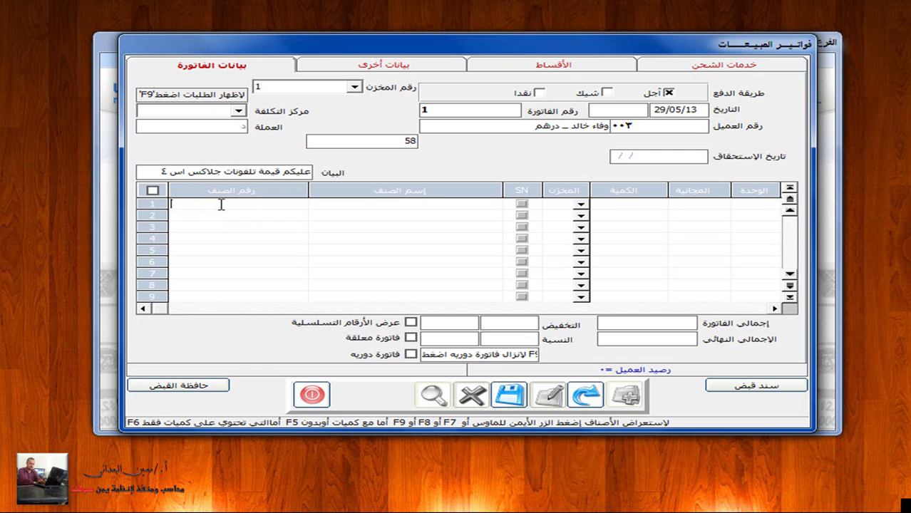
right_click(221, 204)
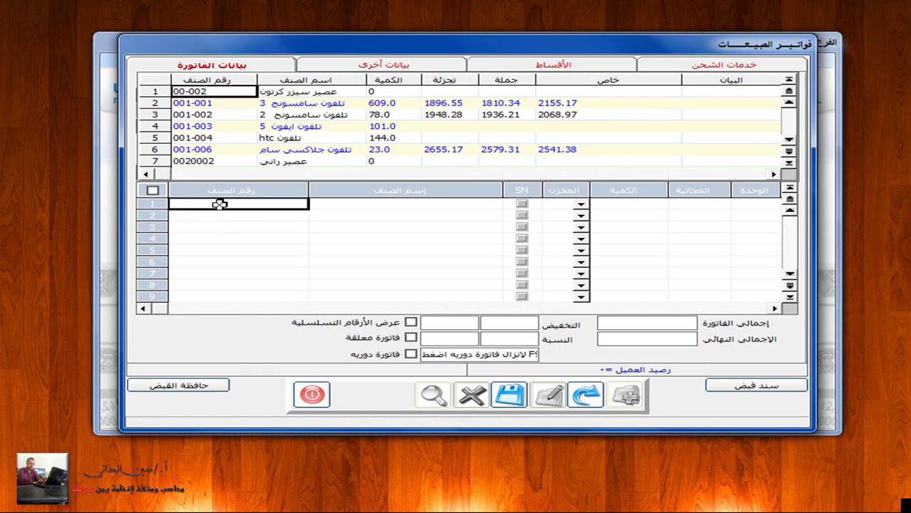
key("Escape")
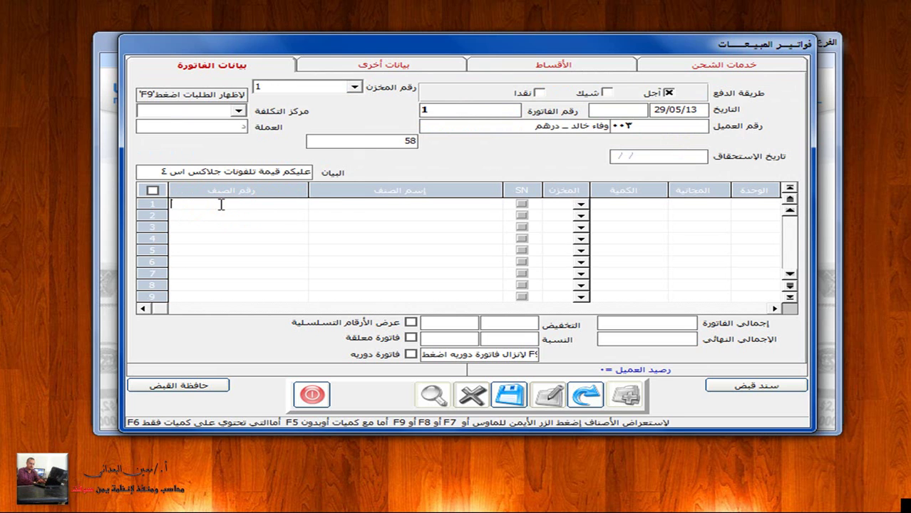
left_click(328, 205)
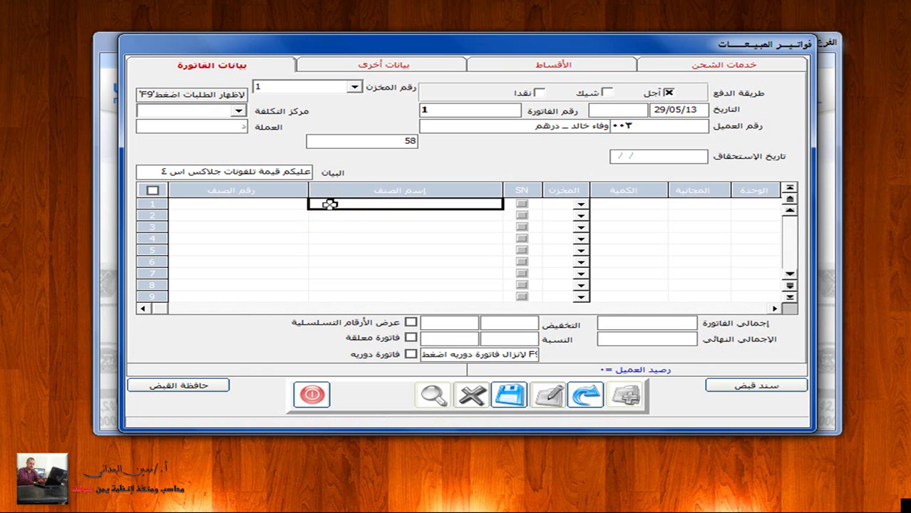
left_click(329, 204)
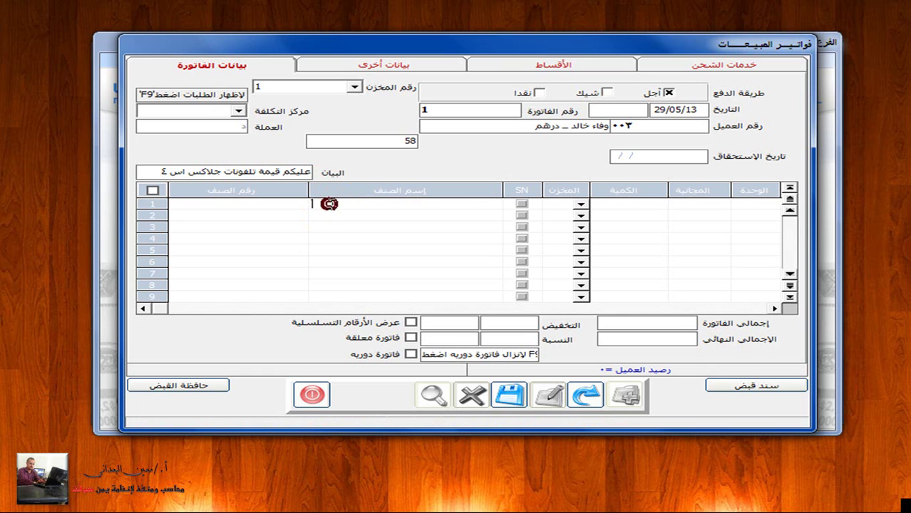
type("*جلاكسي")
key("Return")
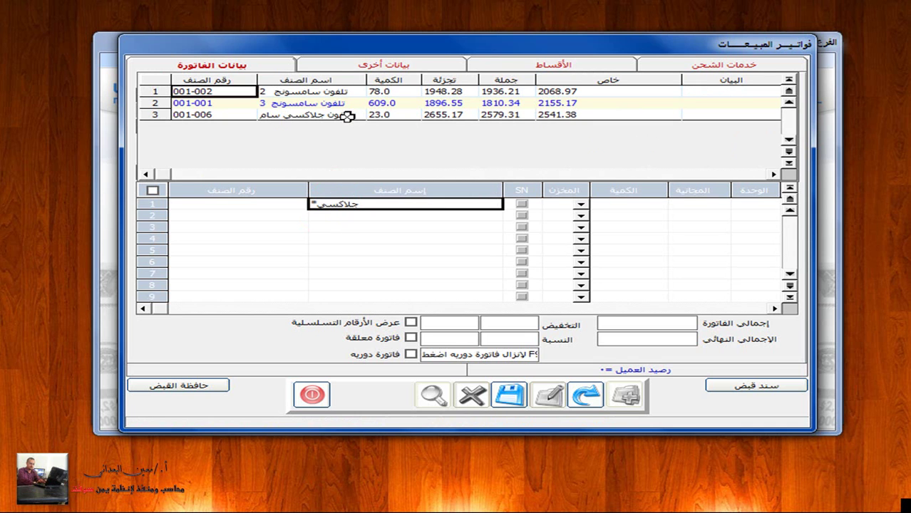
double_click(346, 115)
Step: Give the first invoice line quantity 3 and price 3500
key("Return")
key("Return")
key("Return")
key("Return")
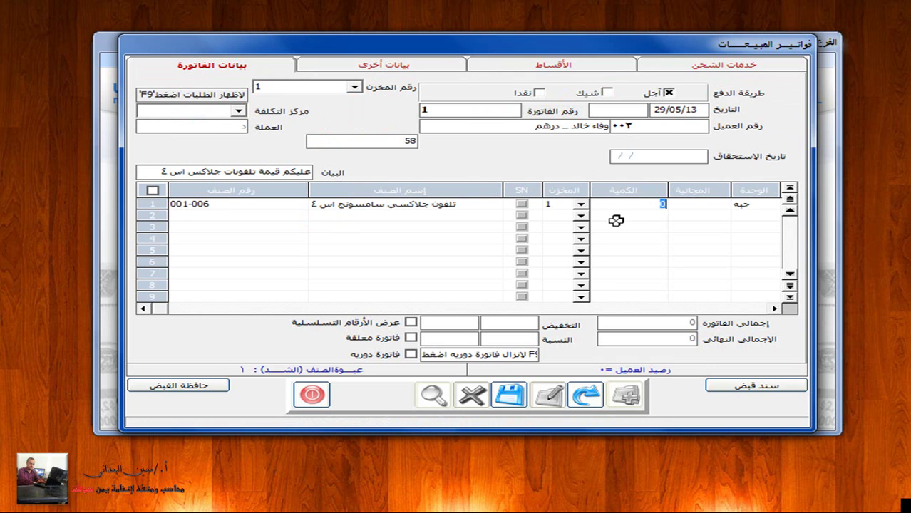
type("3")
key("Return")
key("Return")
key("Return")
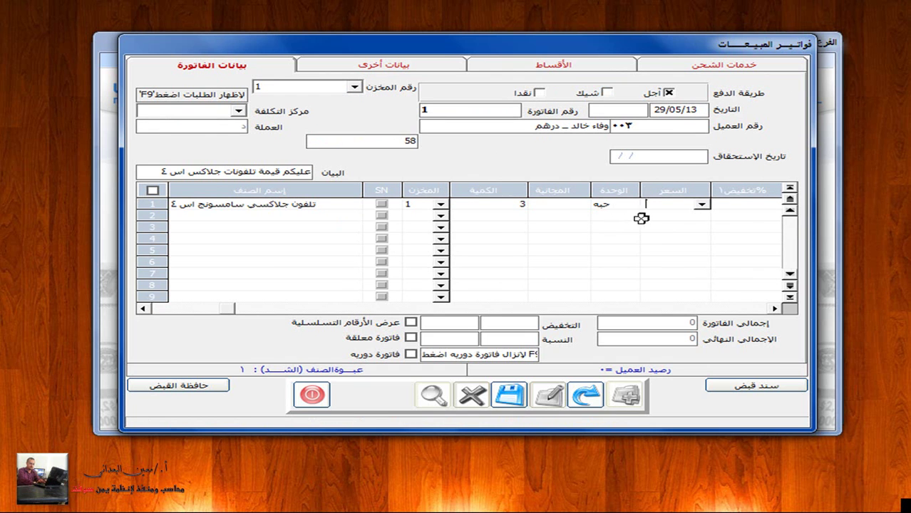
type("3500")
key("Return")
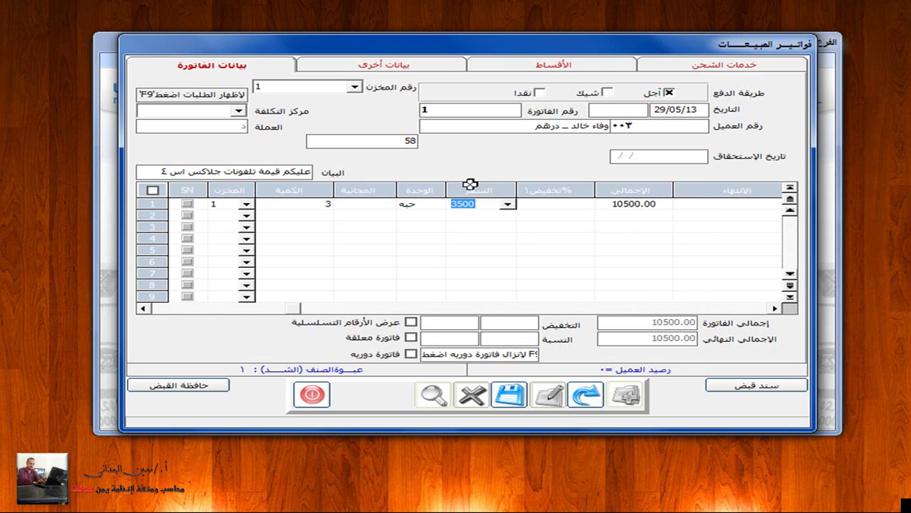
left_click(140, 309)
left_click(139, 309)
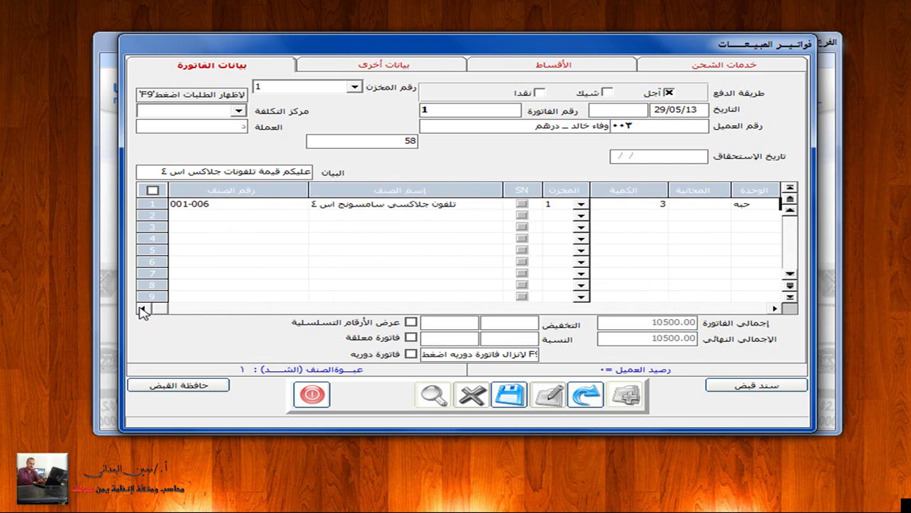
left_click(774, 309)
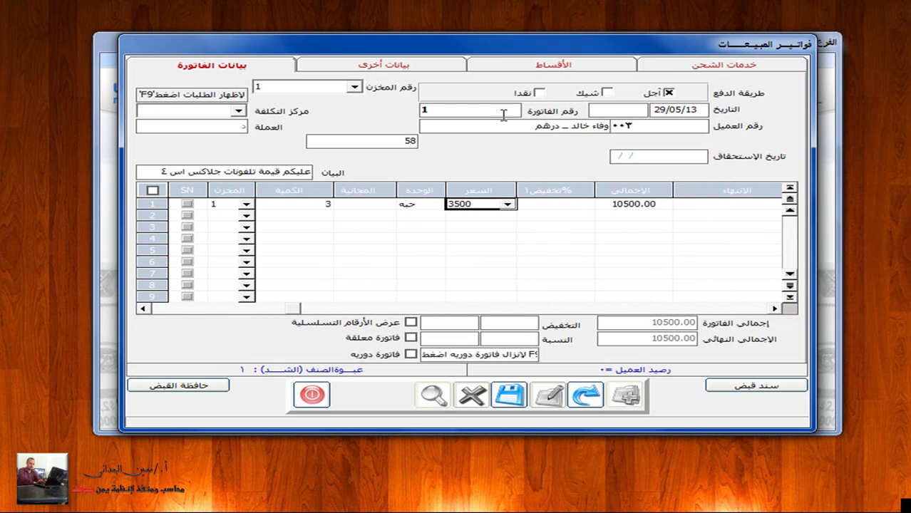
key("Return")
key("Return")
key("Return")
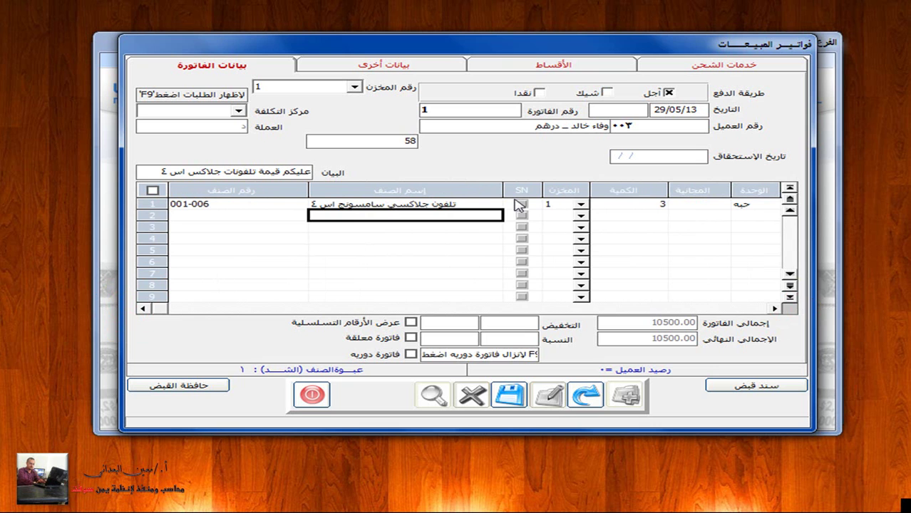
Step: Add a second line for item 001-001, correcting its quantity, at price 3200
left_click(248, 214)
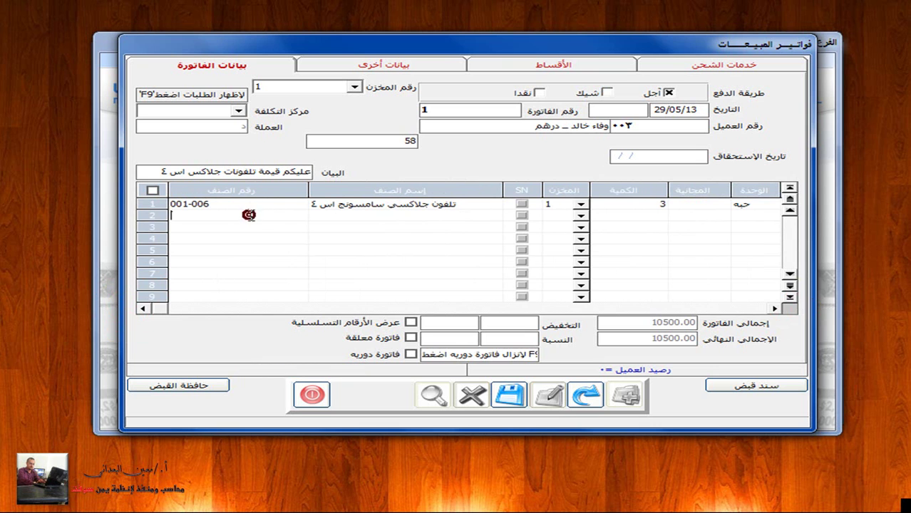
type("001-001")
key("Return")
key("Return")
key("Return")
key("Return")
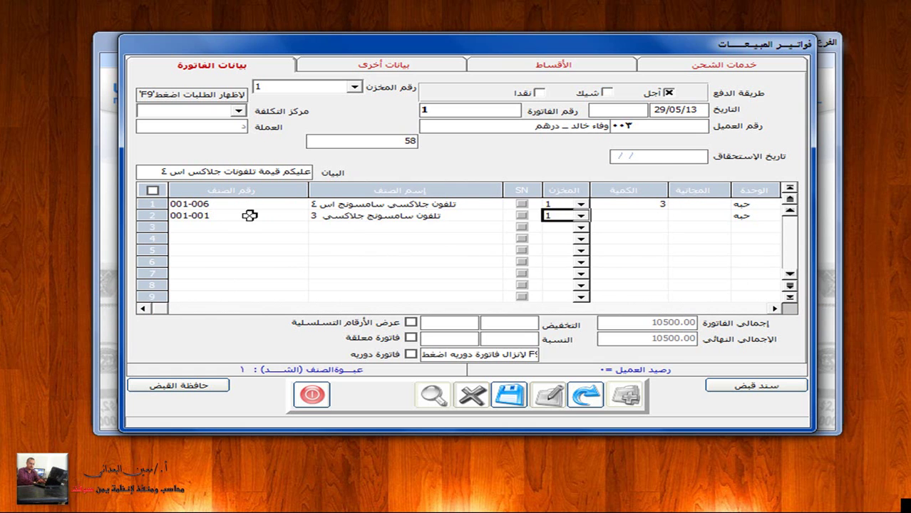
type("3")
key("BackSpace")
type("0")
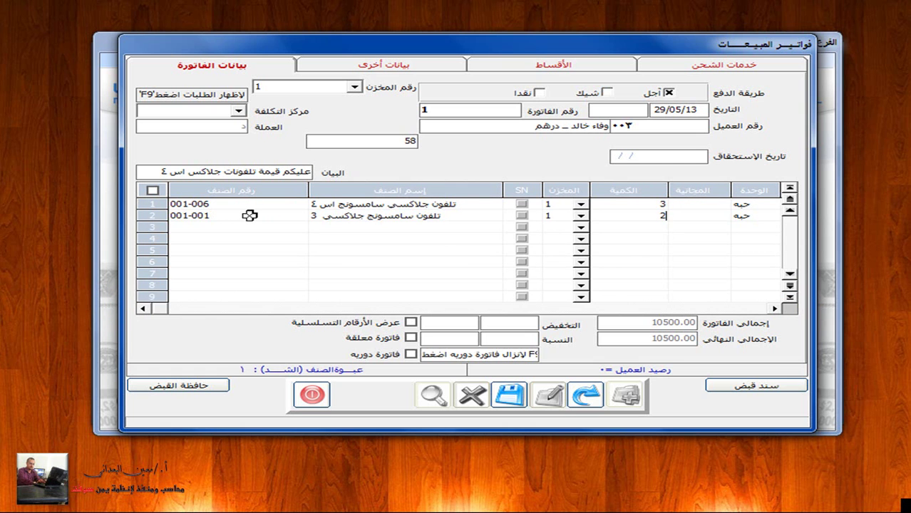
key("Return")
key("Return")
key("Return")
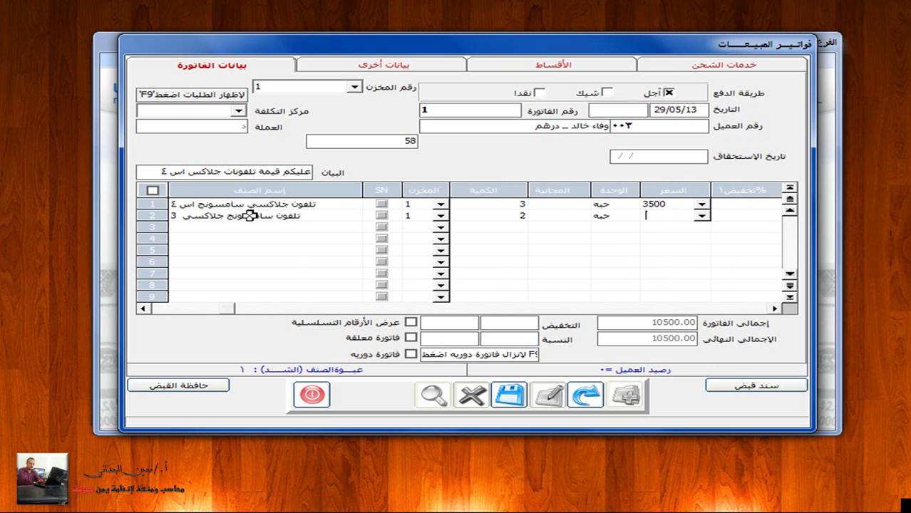
type("3200")
key("Return")
key("Return")
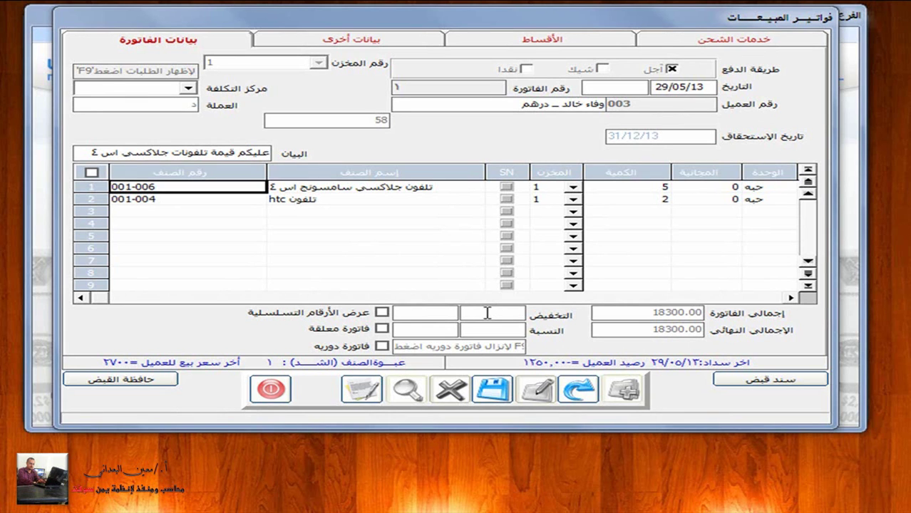
Step: Enter a 3 percent invoice discount in the percentage field below the grid
left_click(487, 314)
type("2")
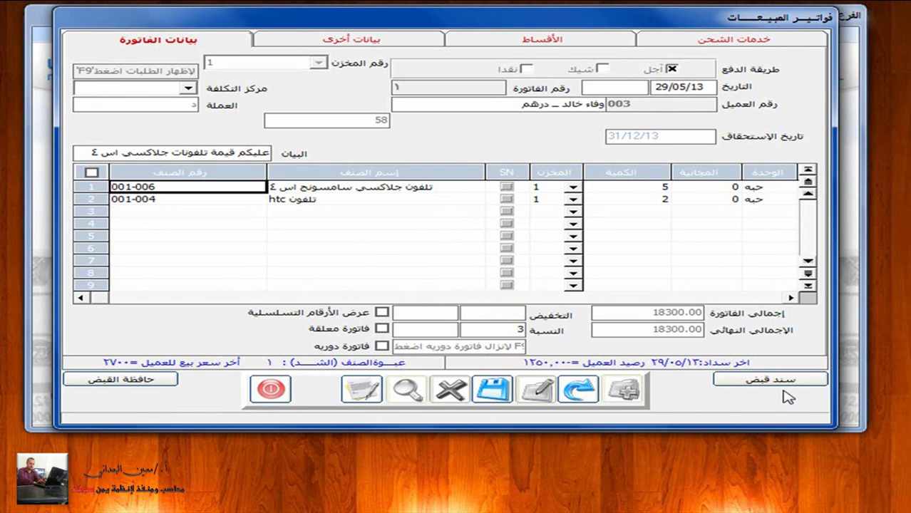
type("3")
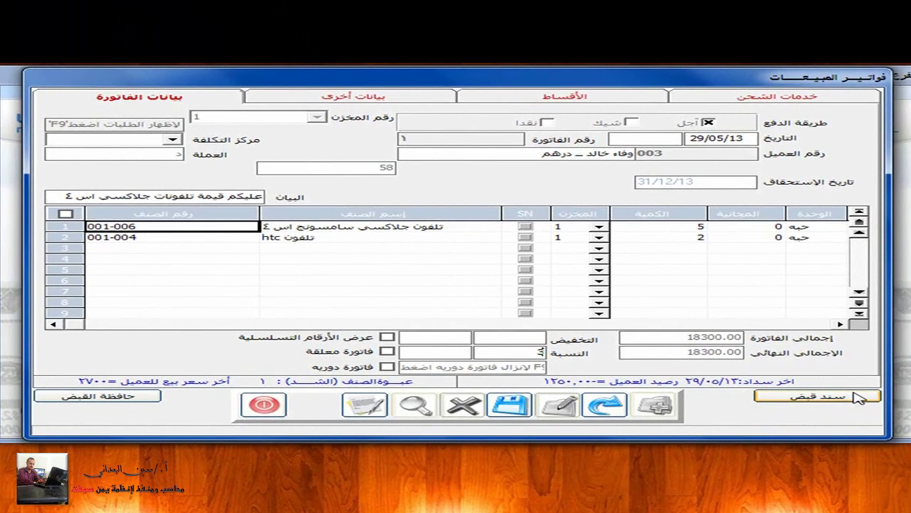
Step: Create a receipt voucher for the invoice using the Dirham cash box
left_click(808, 380)
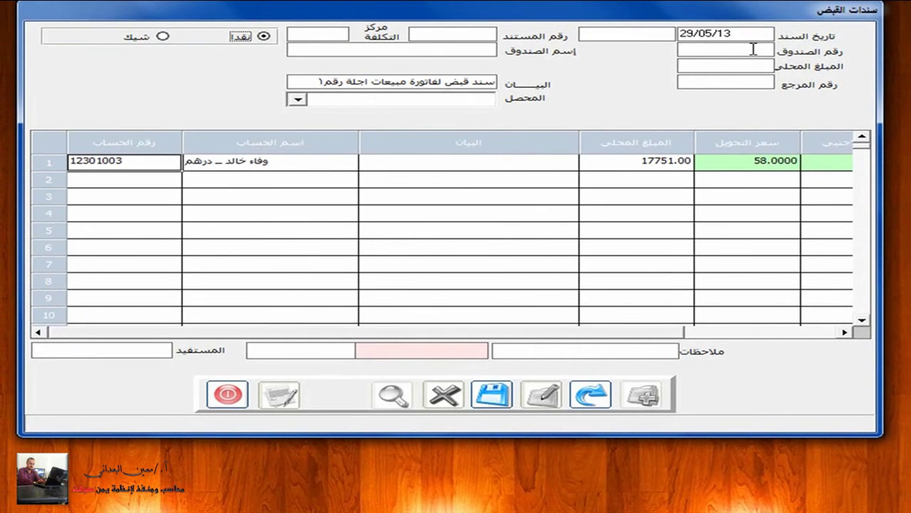
left_click(754, 50)
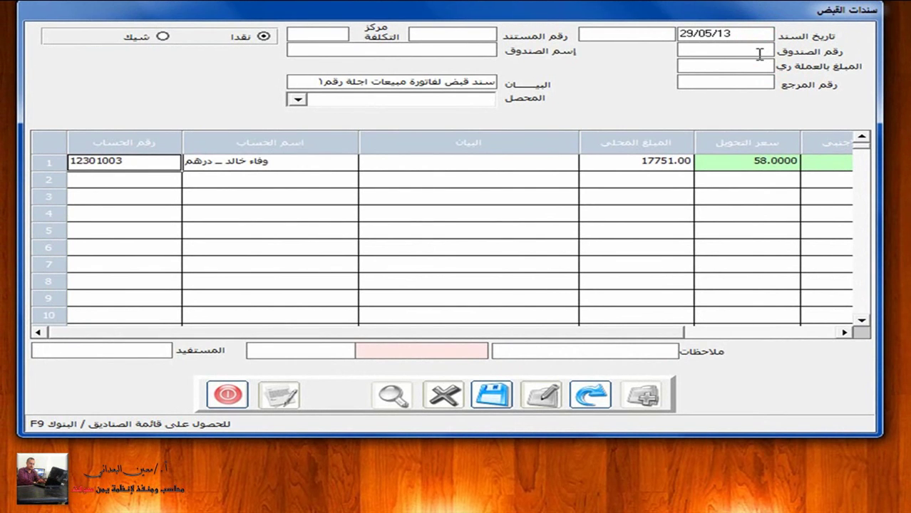
key("F9")
left_click(673, 77)
left_click(673, 77)
double_click(622, 77)
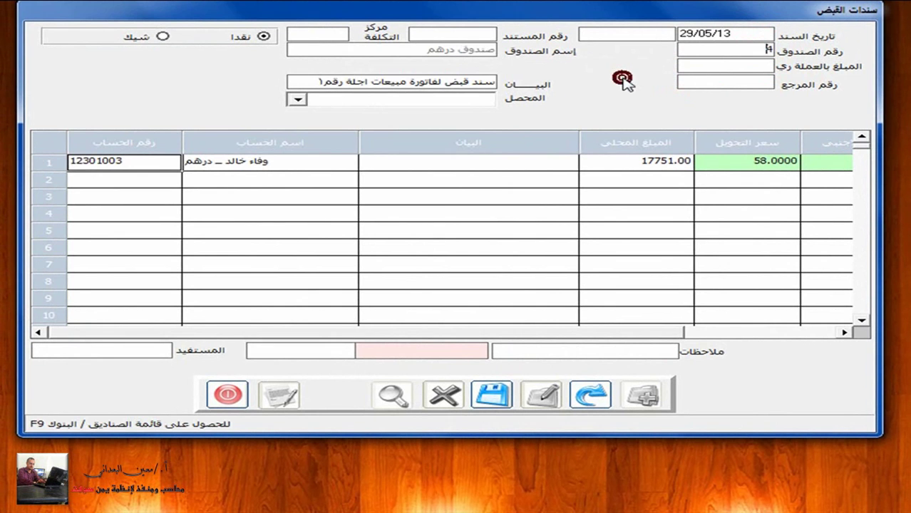
left_click(249, 155)
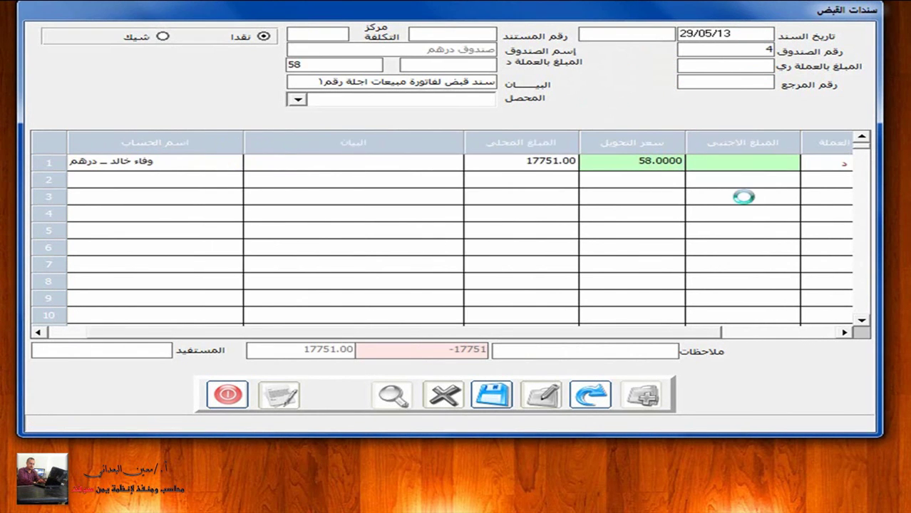
left_click(432, 285)
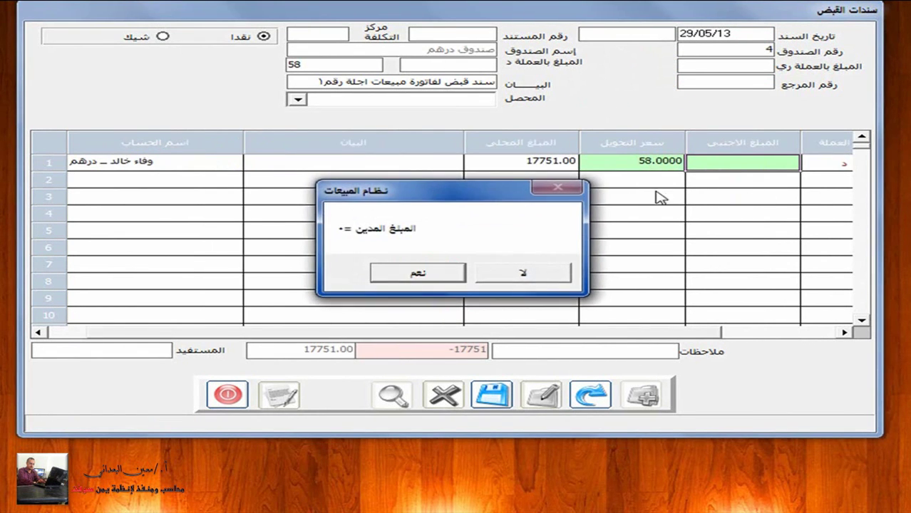
left_click(755, 168)
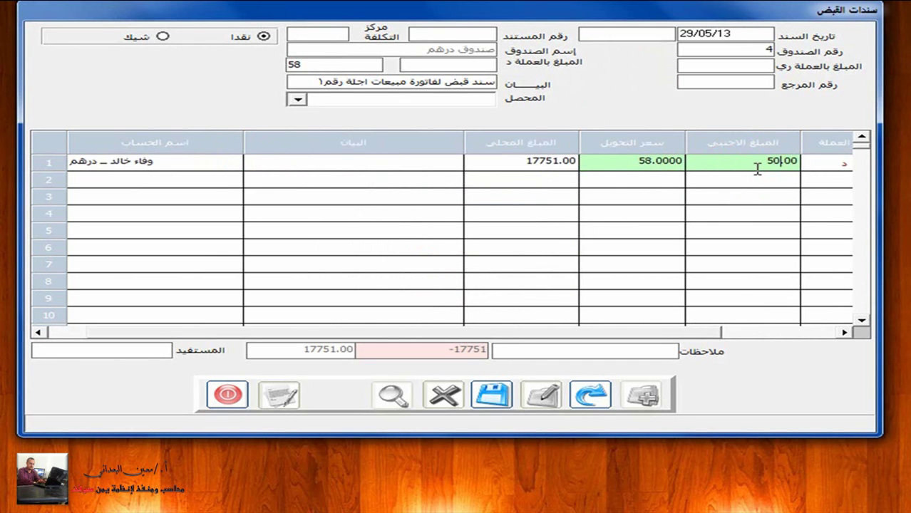
key("Return")
Step: Record a 500 dirham receipt, save it as document 5, and close the voucher
left_click(467, 64)
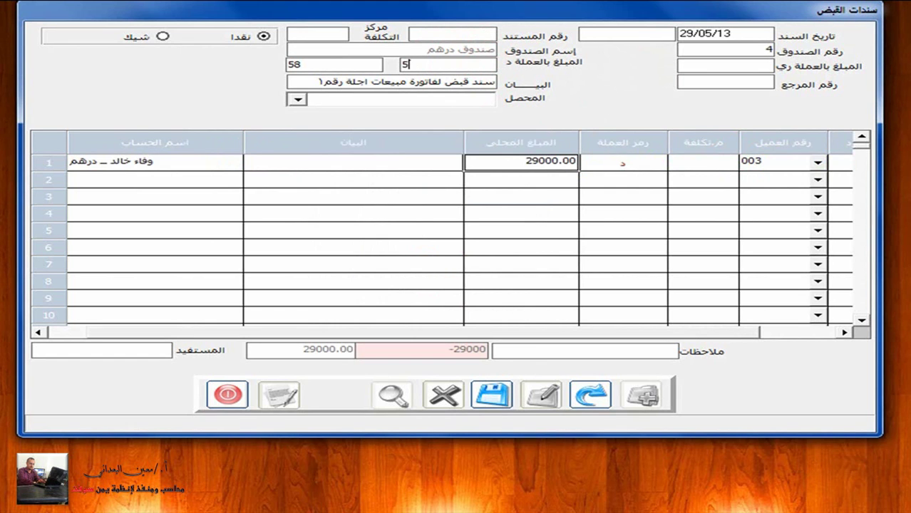
type("500")
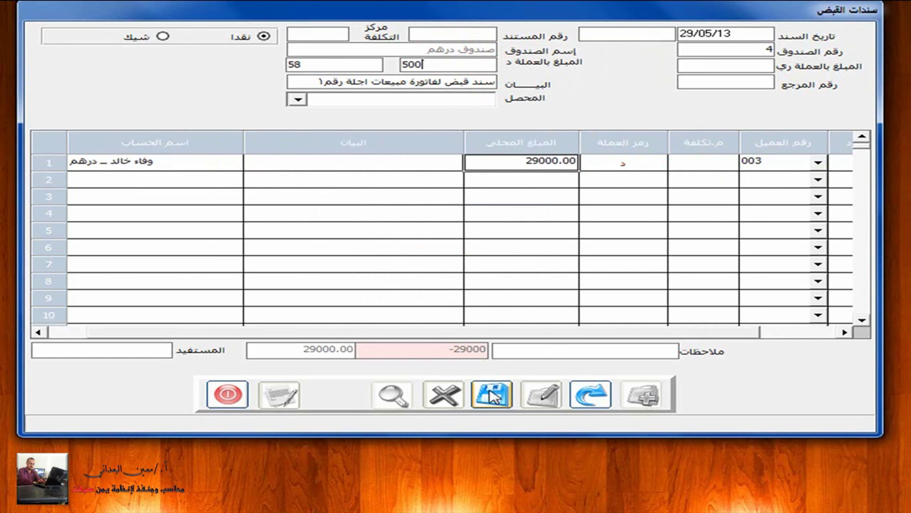
key("Return")
left_click(494, 397)
left_click(493, 277)
left_click(496, 399)
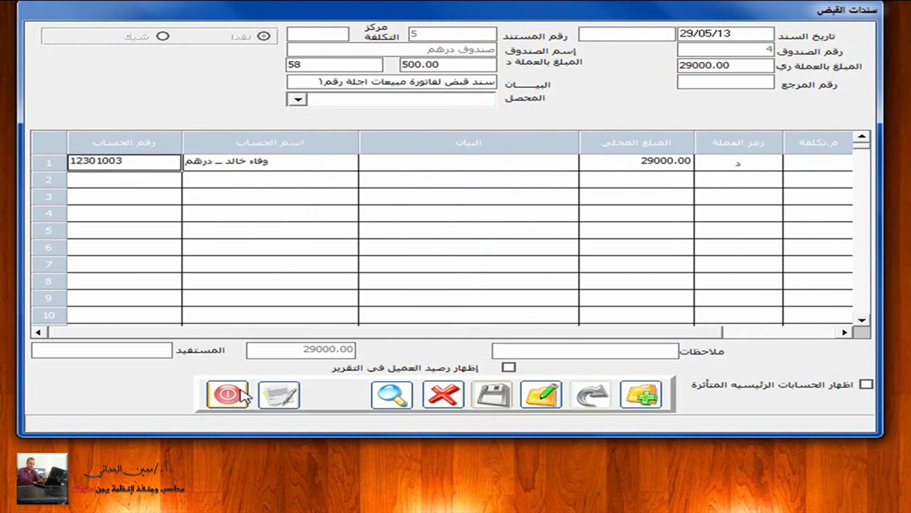
left_click(228, 395)
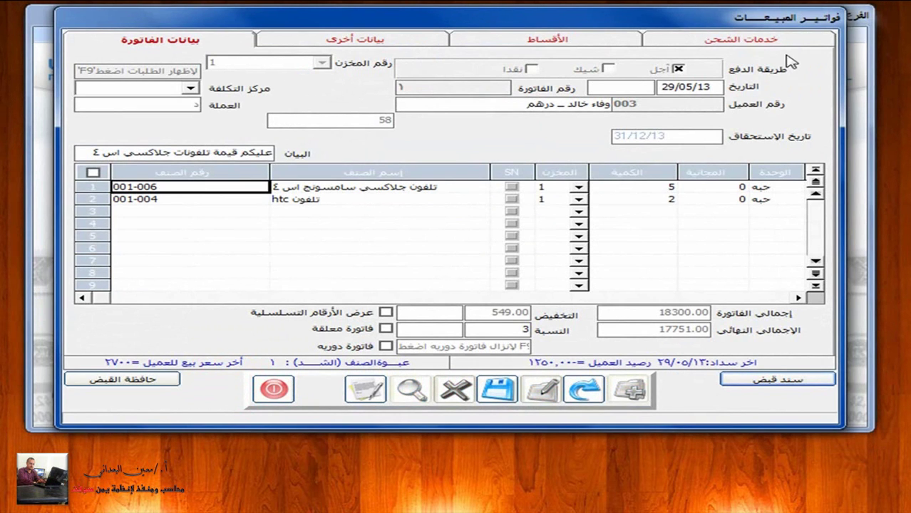
Step: Save and close the sales invoice, then switch to the General Ledger module
left_click(497, 389)
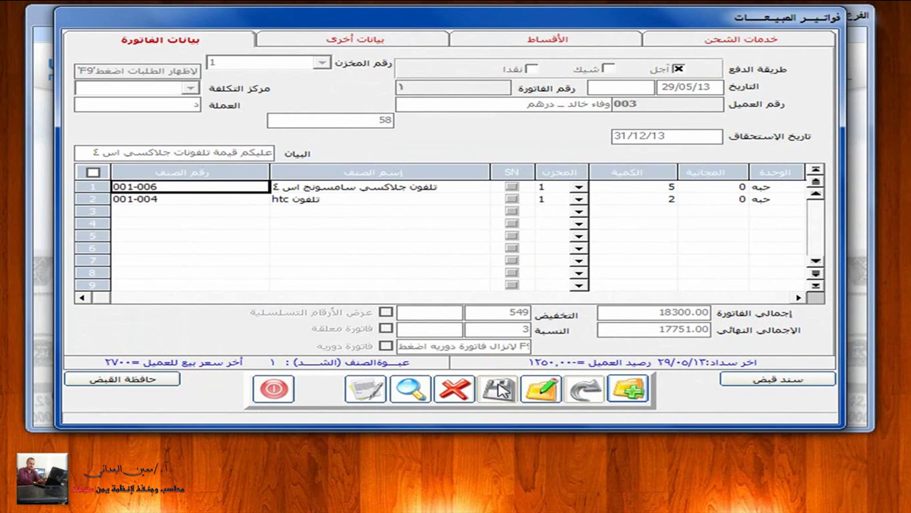
left_click(275, 388)
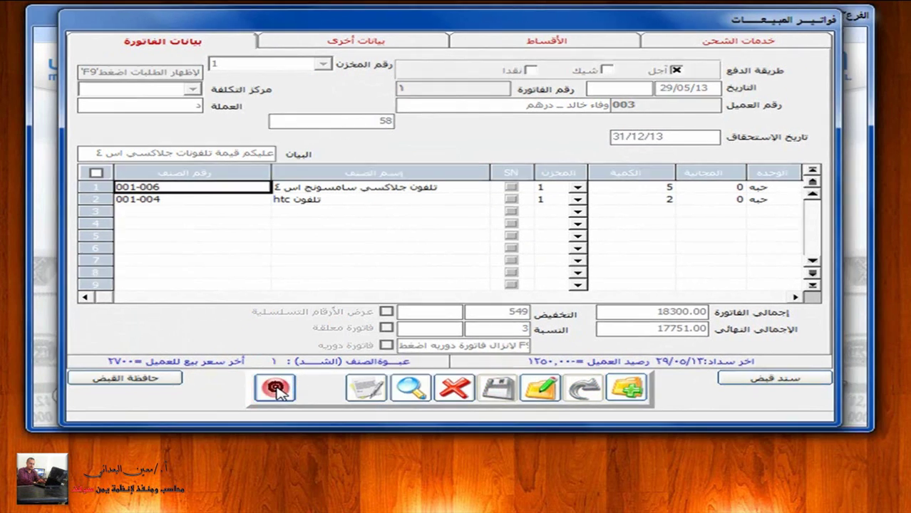
left_click(296, 36)
left_click(827, 132)
Step: Post credit invoice 1 using payment method 4-آجل, then close the posting window
left_click(519, 33)
left_click(476, 265)
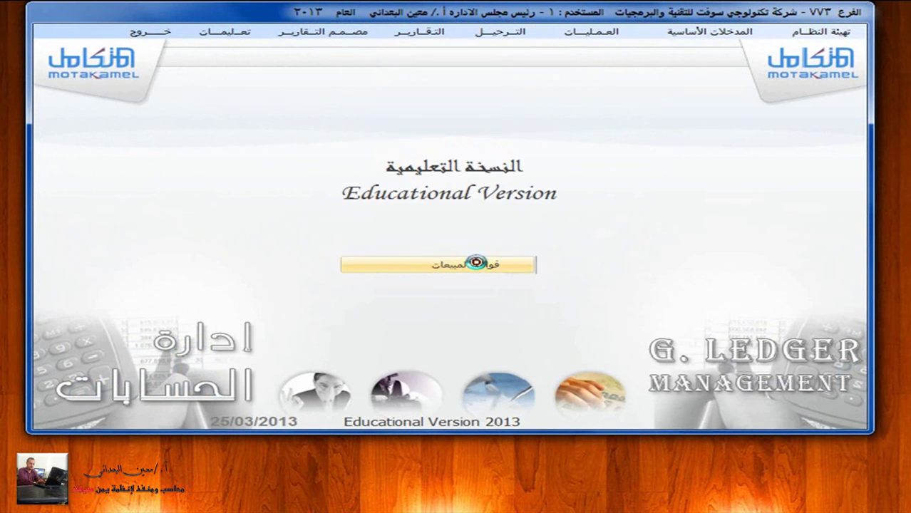
left_click(470, 154)
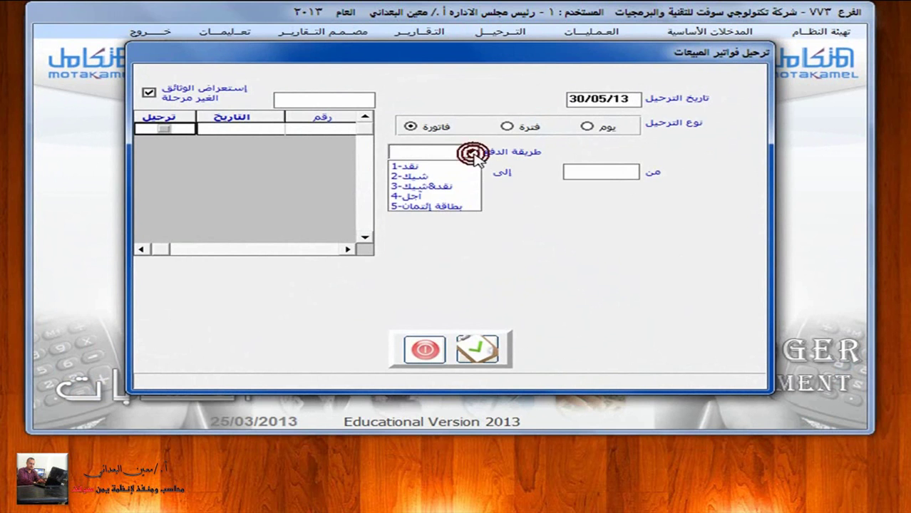
left_click(464, 198)
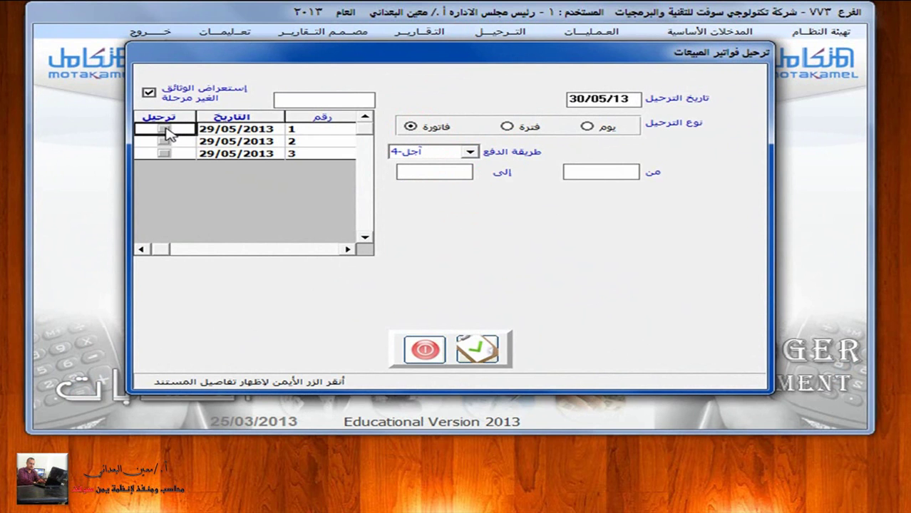
left_click(165, 130)
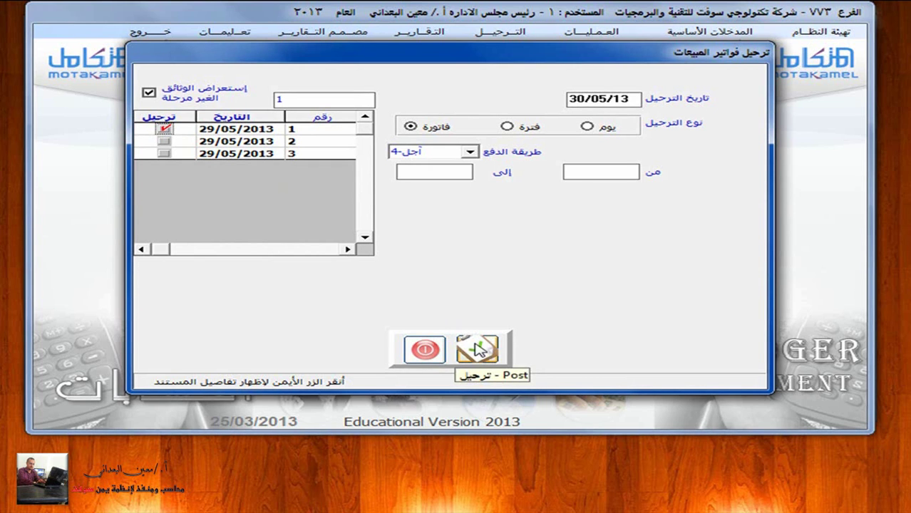
left_click(482, 353)
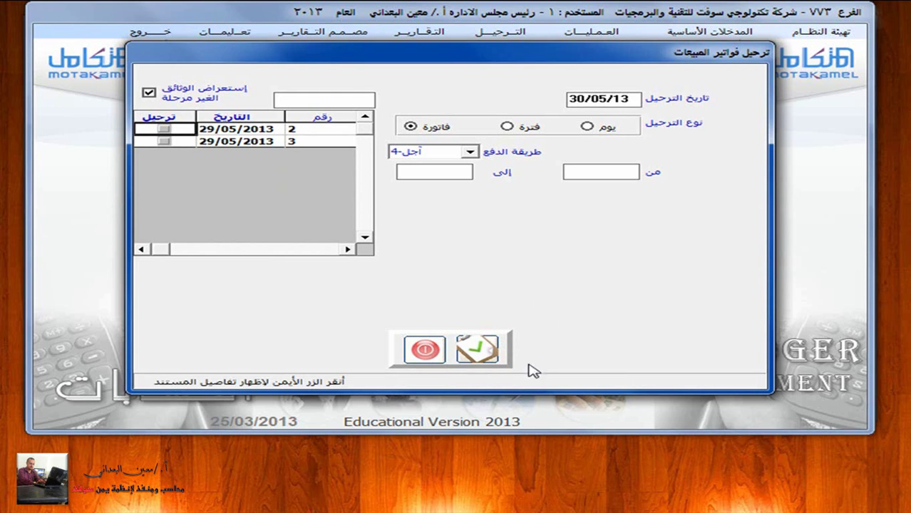
left_click(422, 351)
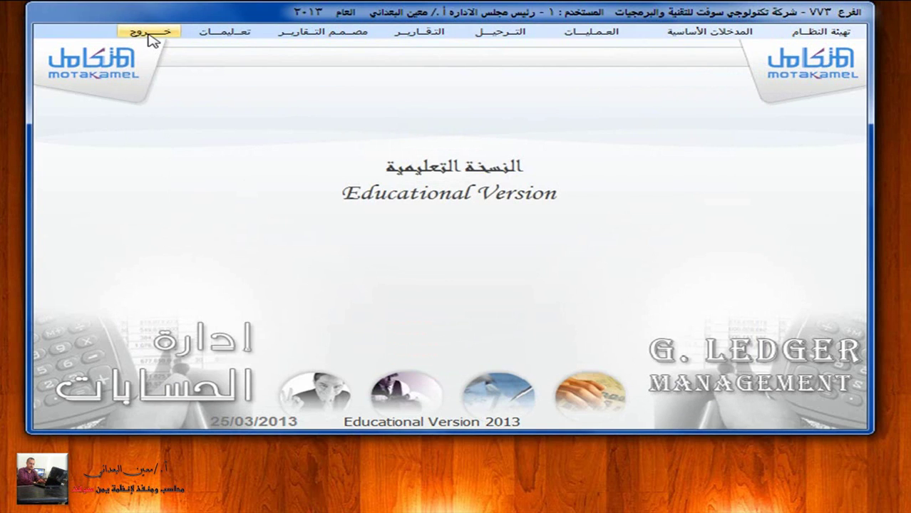
Step: Load customer 003's record, account 12301003, in Sales customer data for editing
left_click(148, 33)
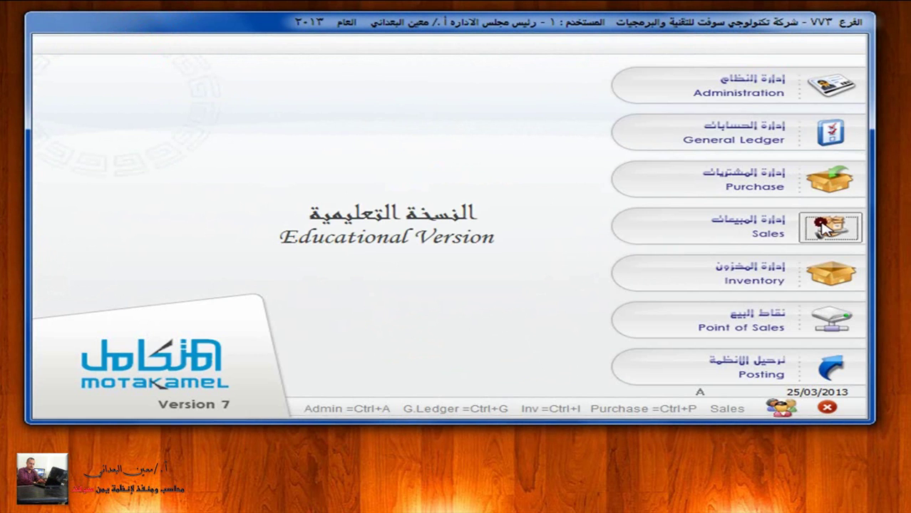
left_click(831, 227)
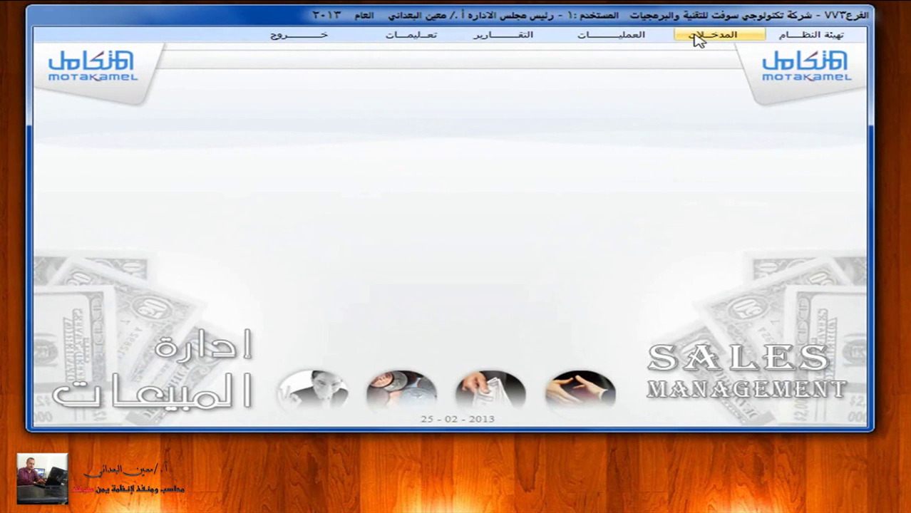
left_click(706, 38)
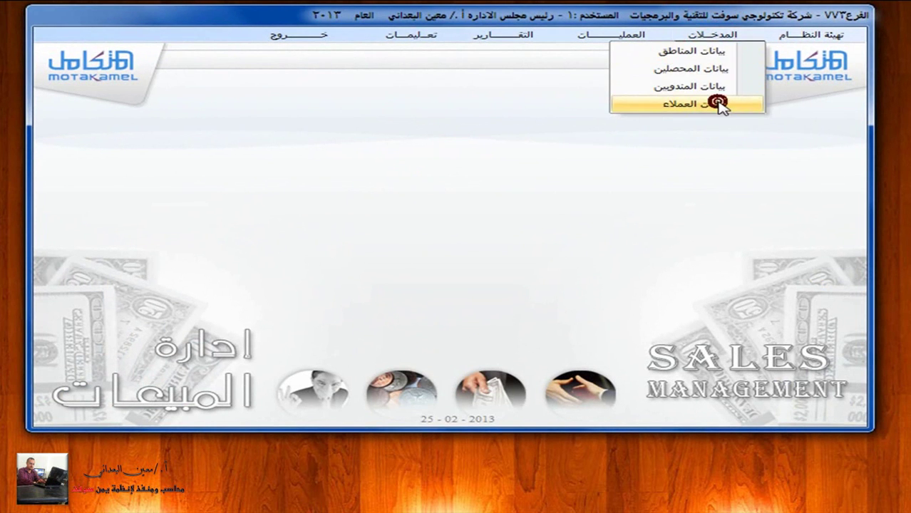
left_click(718, 104)
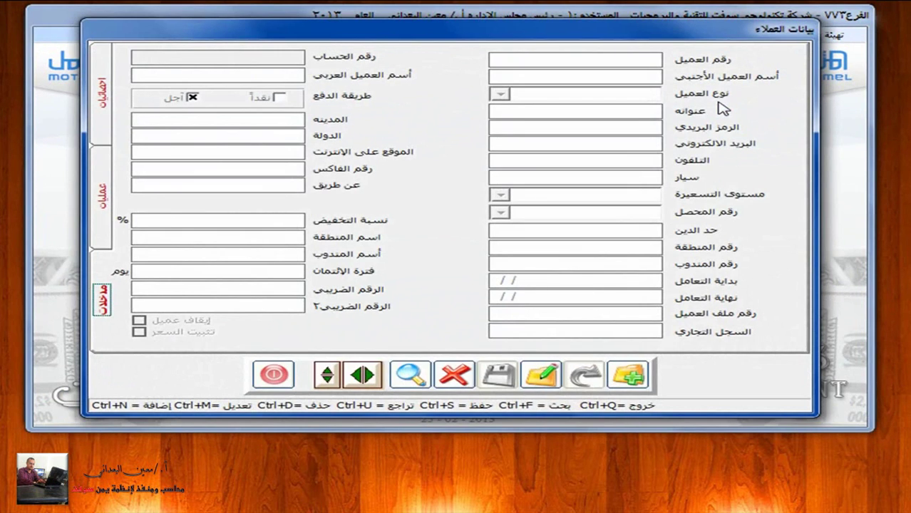
left_click(410, 374)
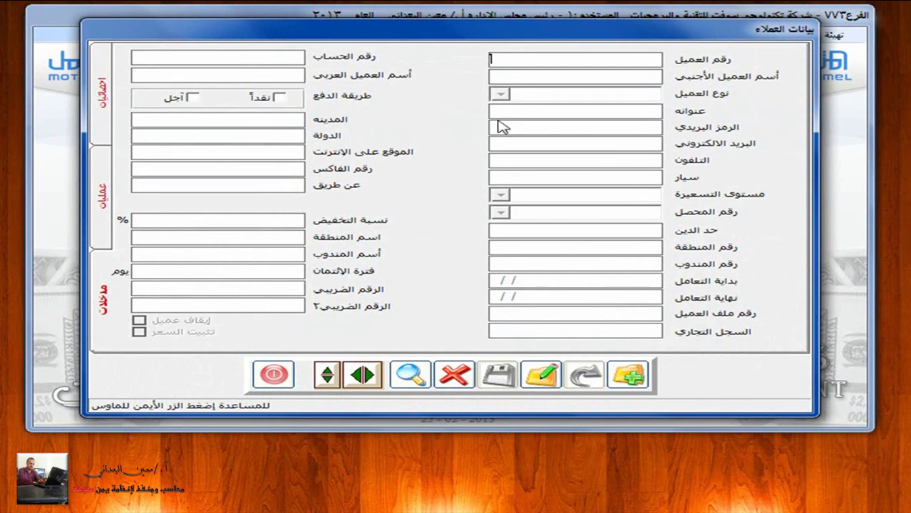
double_click(515, 62)
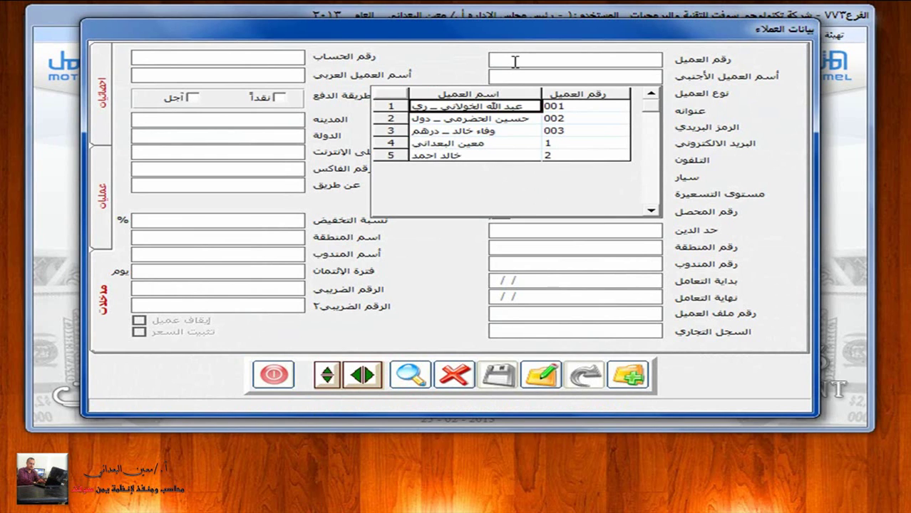
double_click(503, 131)
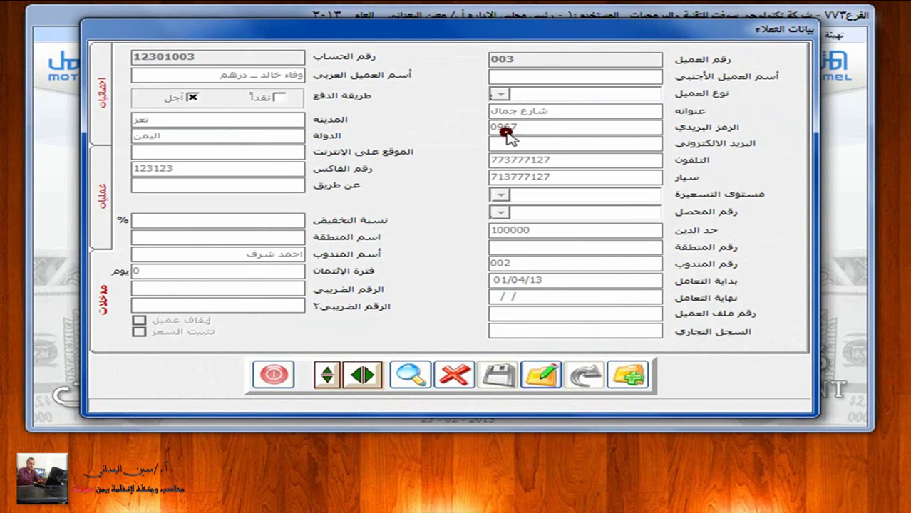
left_click(542, 373)
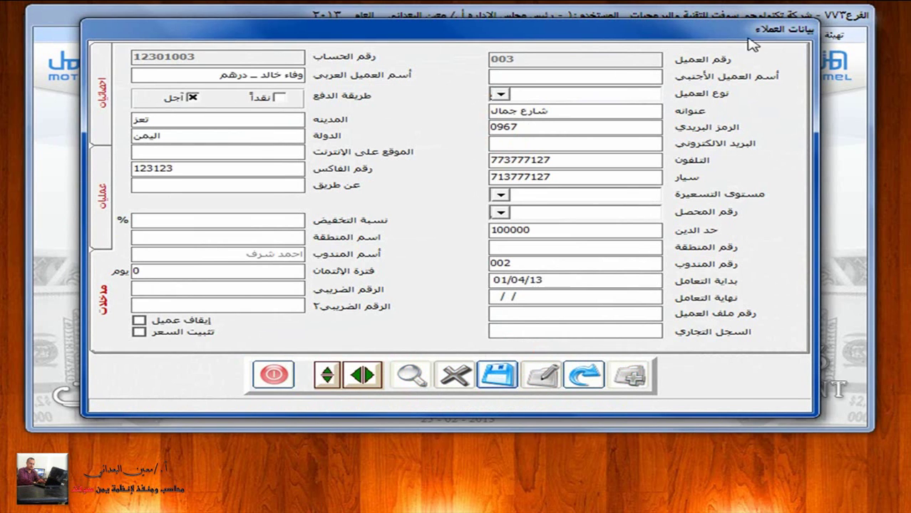
left_click(104, 192)
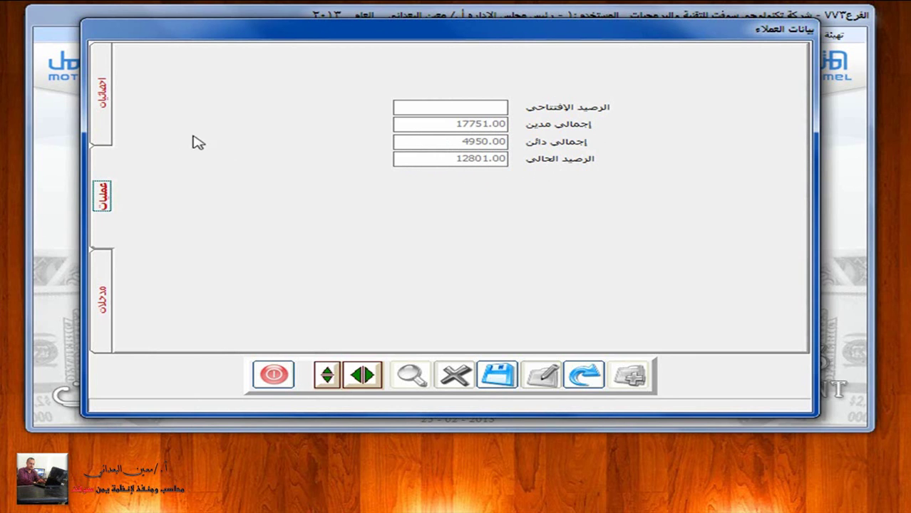
left_click(103, 121)
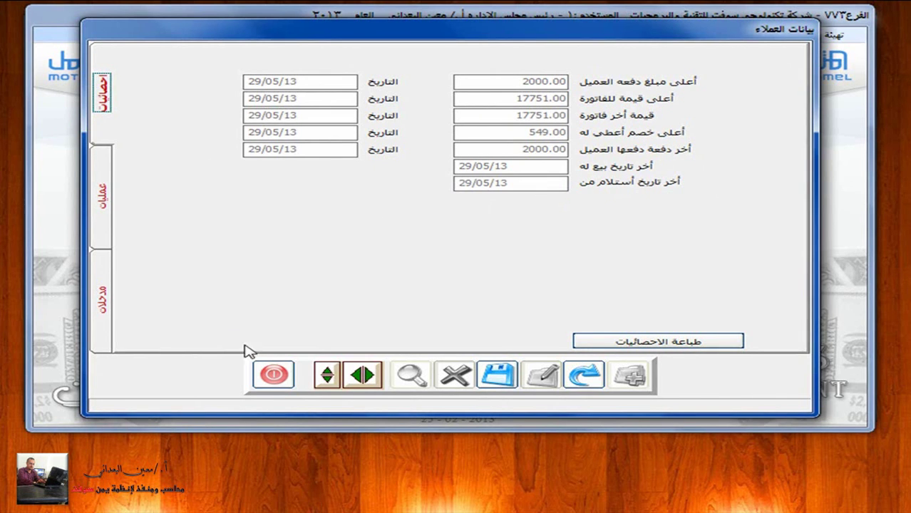
left_click(107, 298)
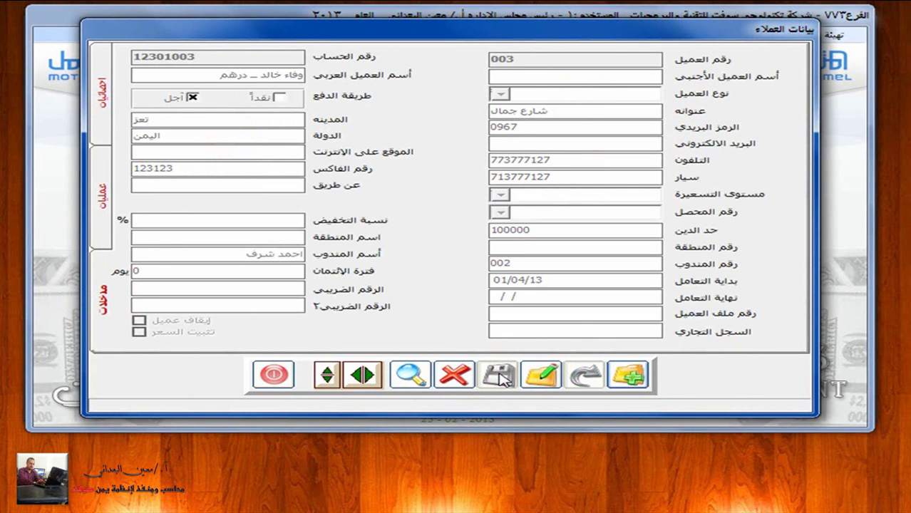
Step: Close the customer form and start a new invoice under العمليات > فواتير المبيعات
left_click(276, 376)
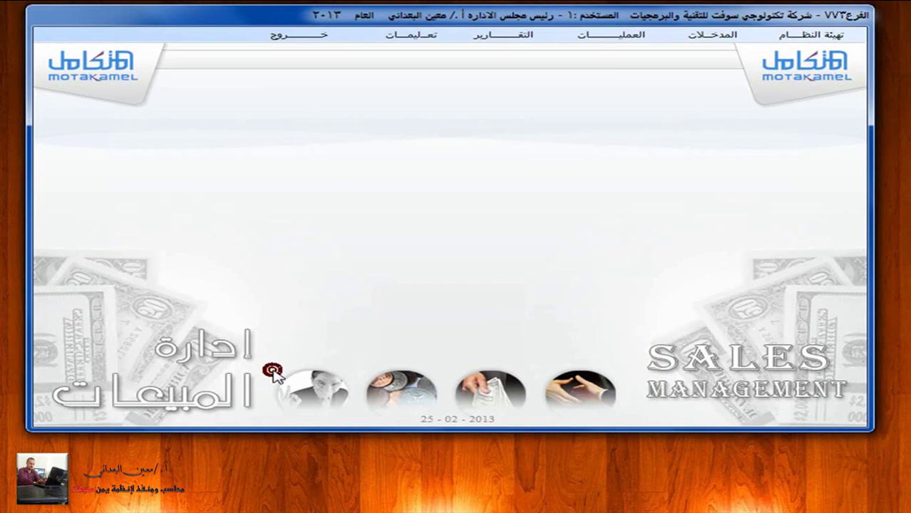
left_click(613, 36)
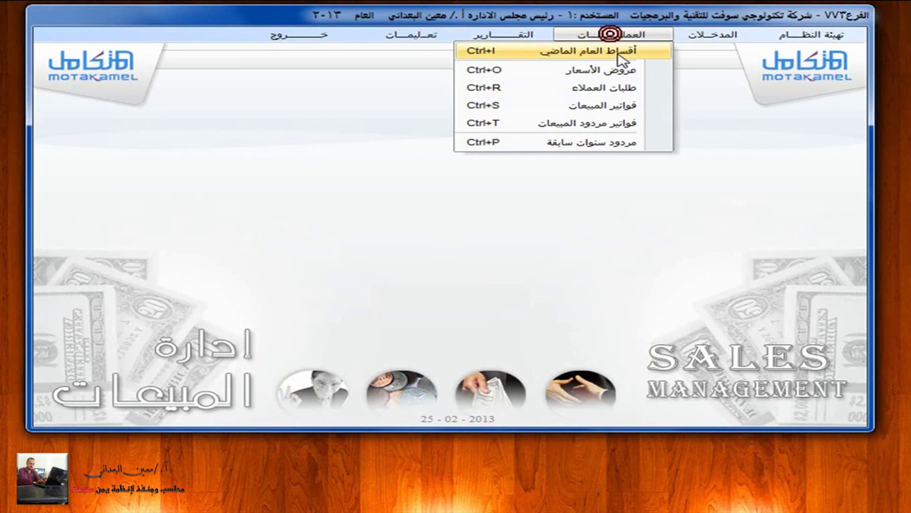
left_click(639, 110)
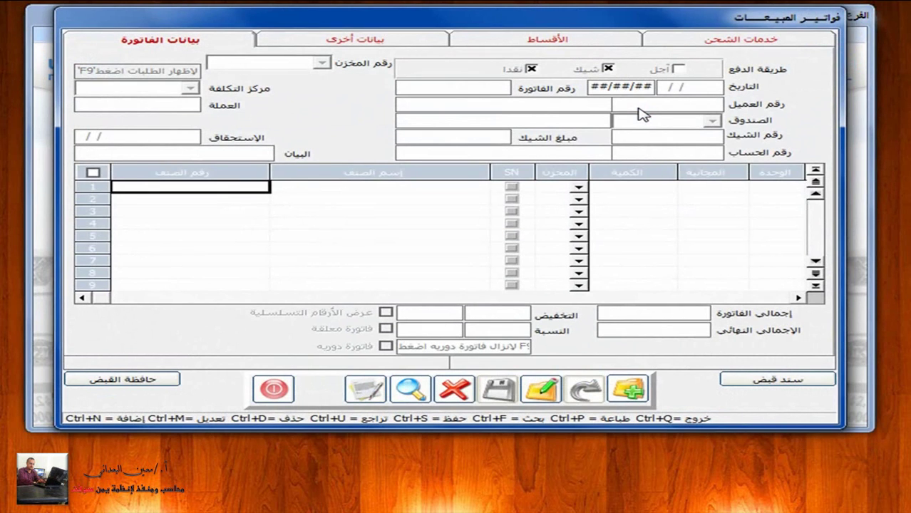
left_click(628, 389)
Step: Make invoice 4 a credit (آجل) sale from warehouse 1 for customer 001
left_click(680, 70)
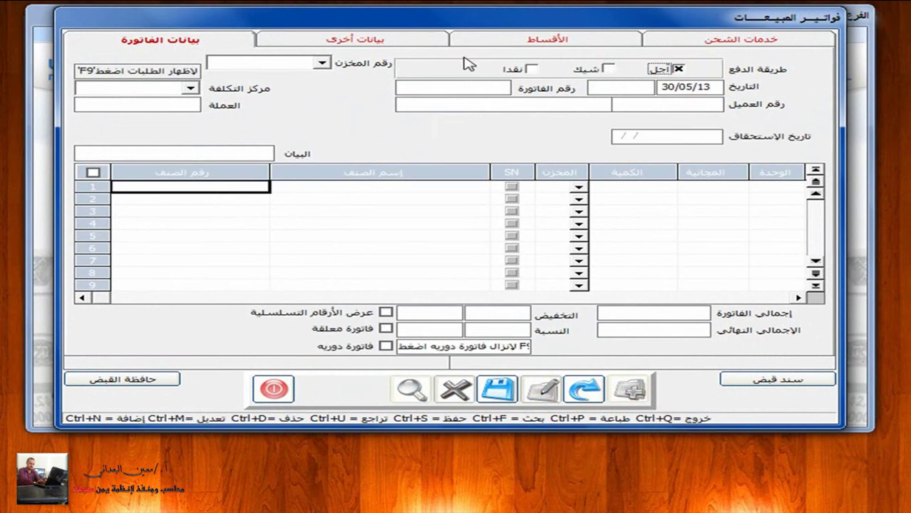
left_click(321, 64)
left_click(285, 72)
left_click(452, 84)
left_click(598, 106)
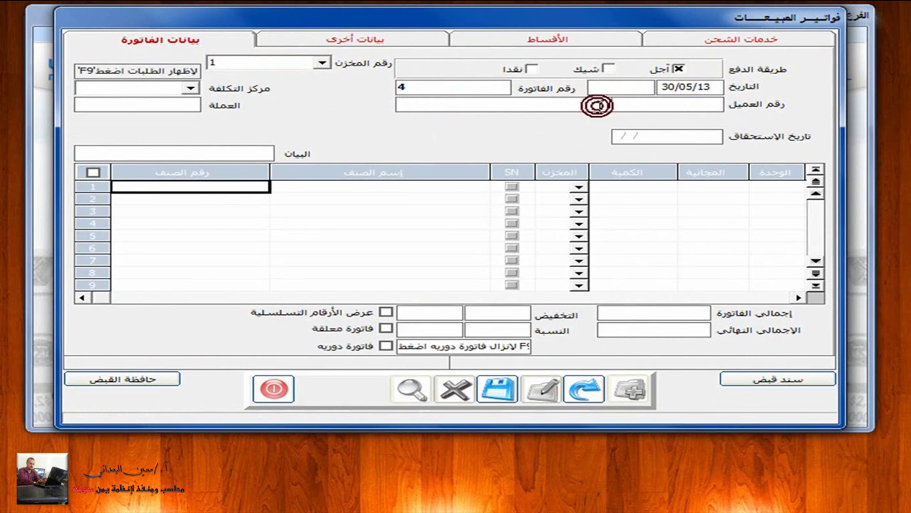
left_click(642, 105)
right_click(643, 106)
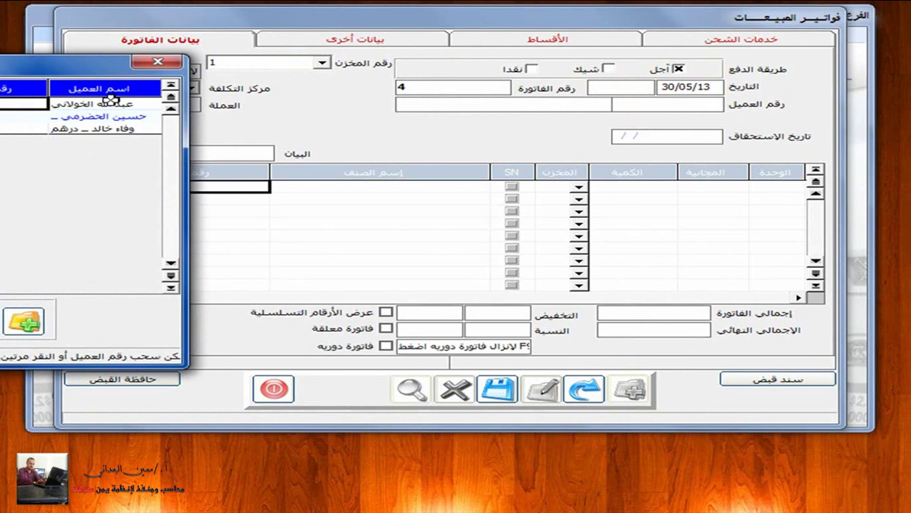
left_click(158, 61)
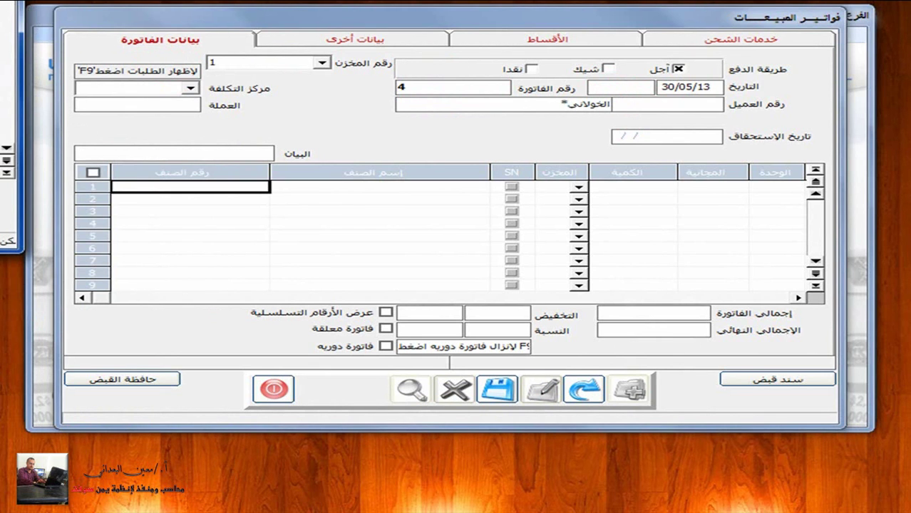
key("Return")
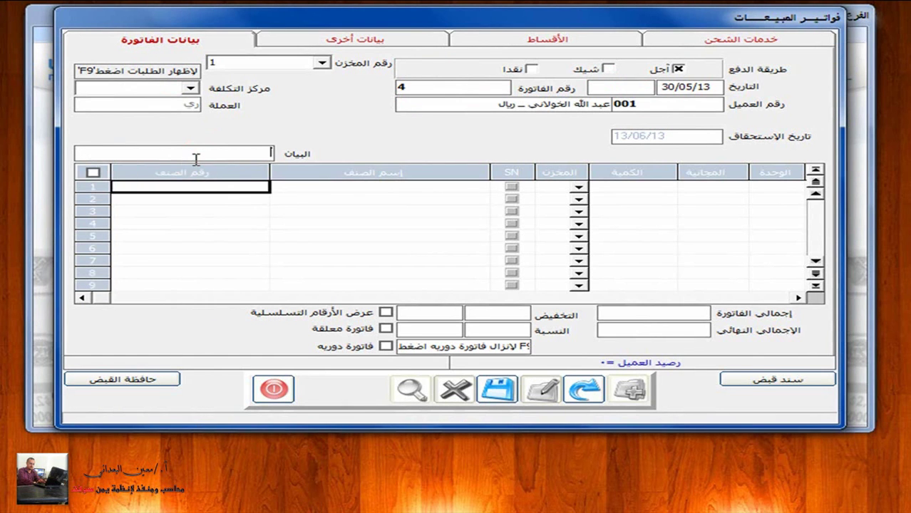
Step: Type the invoice description about the value of iPhone 5 phones
type("علكىم قيمة تلفونات ايفو")
key("Home")
type("ن")
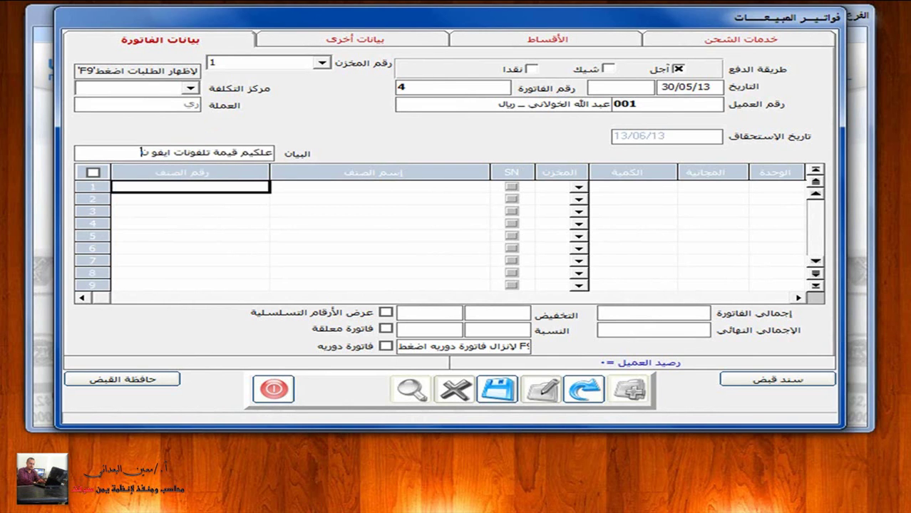
type(" 5")
Step: Add iPhone item 001-003 to the first line with quantity 3 at price 1450000
left_click(232, 187)
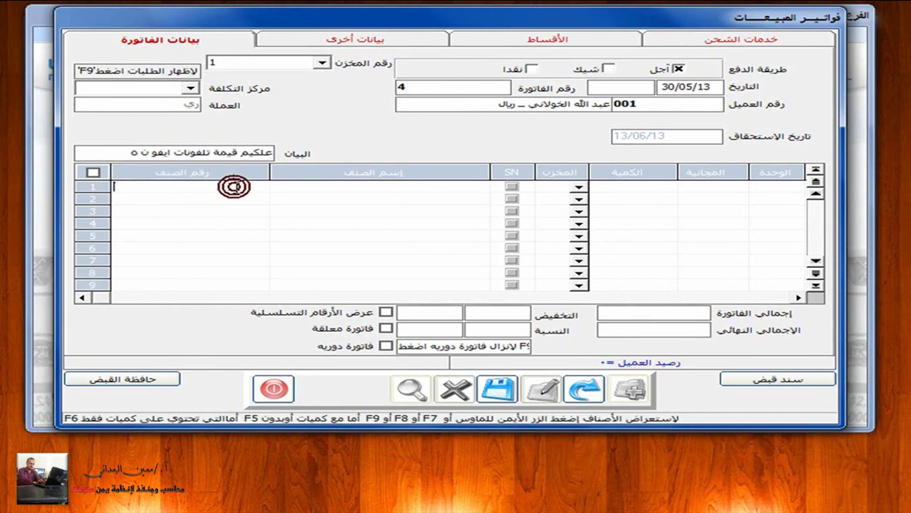
left_click(315, 186)
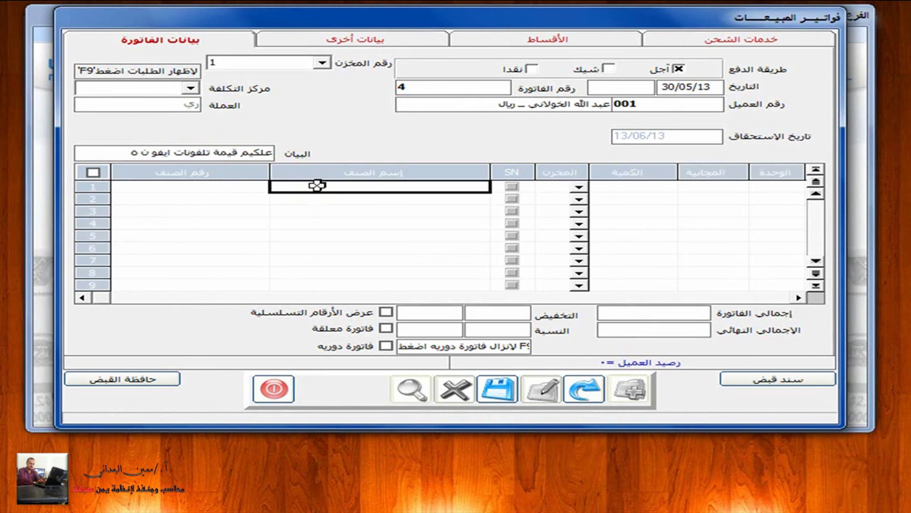
type("=")
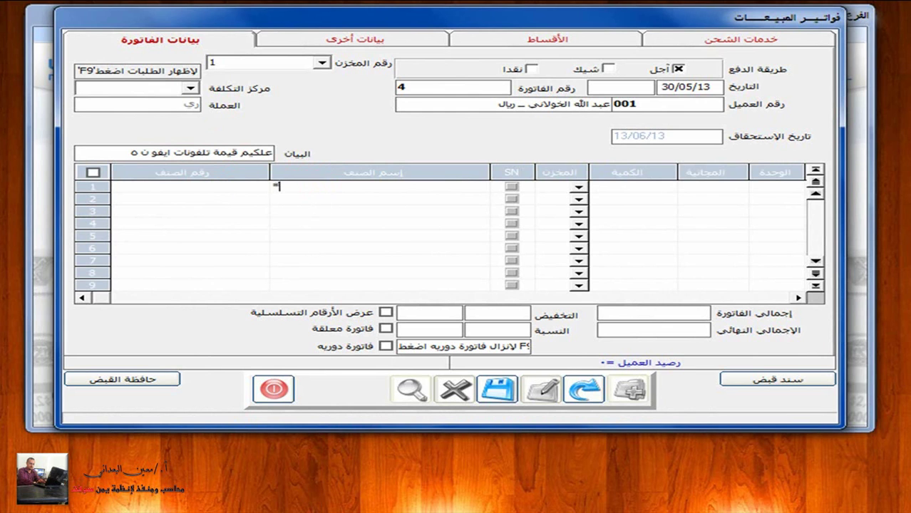
type("ايفون")
key("Return")
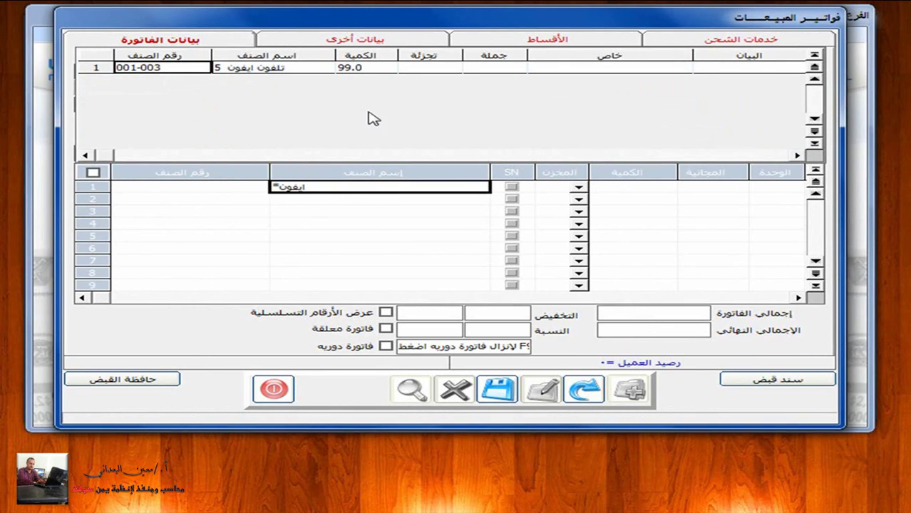
double_click(251, 65)
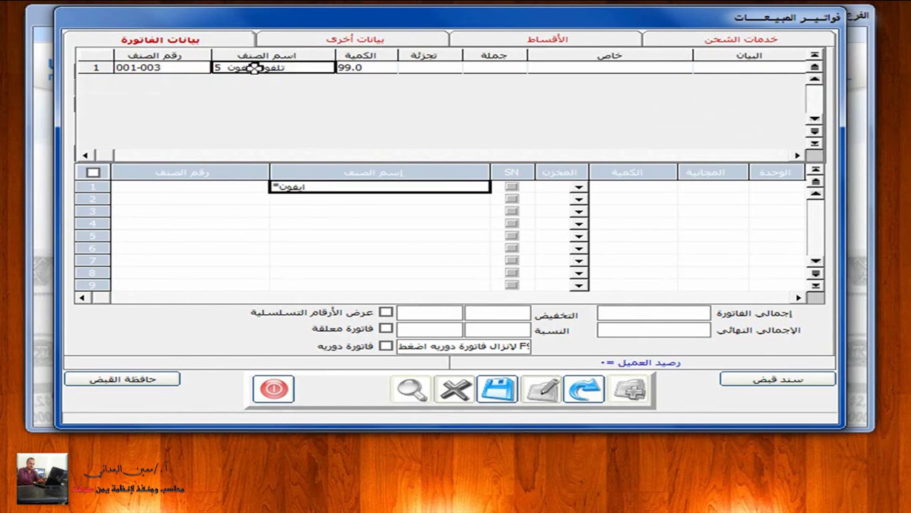
type("3")
key("Return")
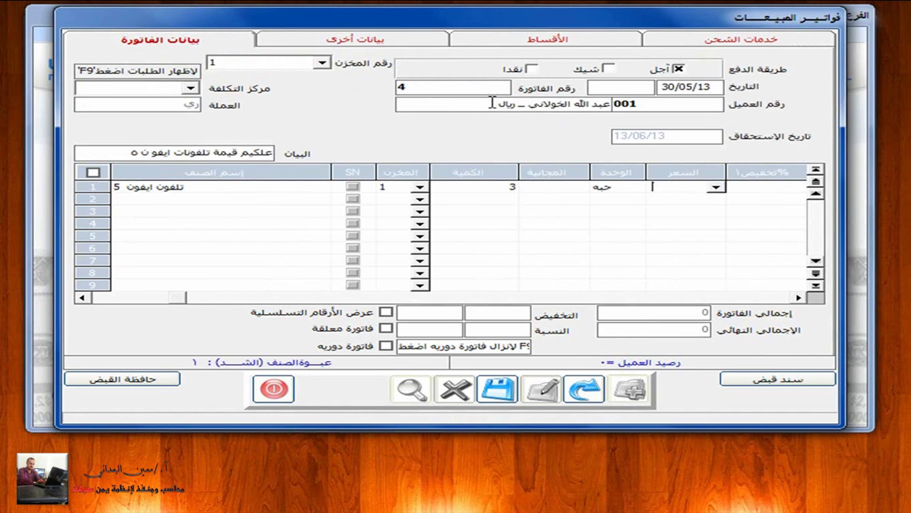
type("145")
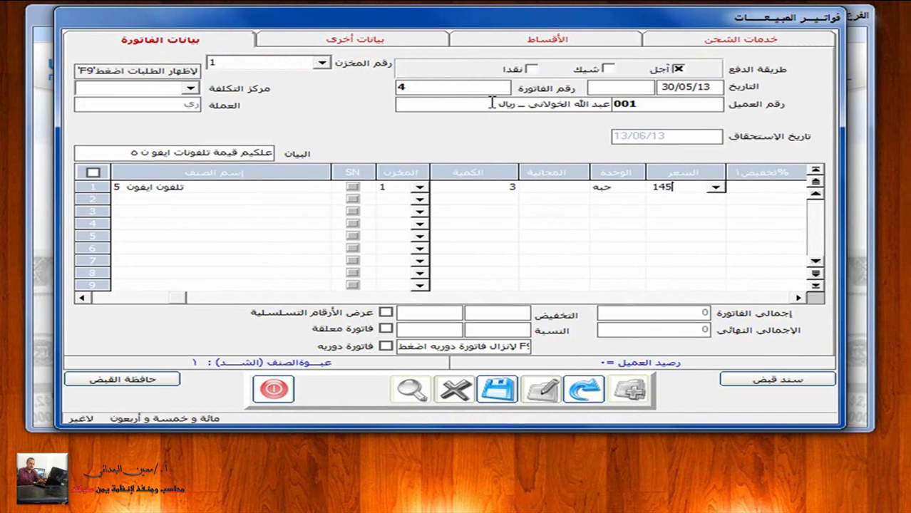
type("0000")
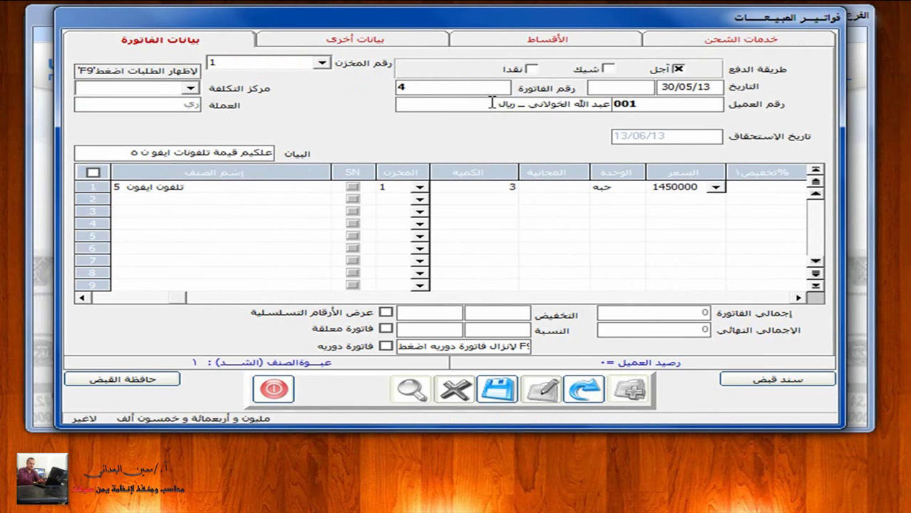
key("Return")
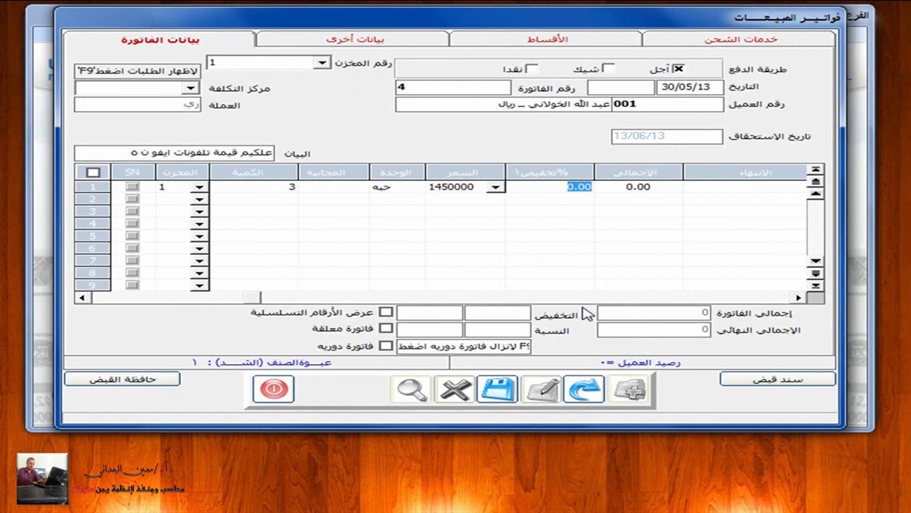
Step: Save the invoice despite the credit-limit warning, then close the invoice window
left_click(497, 389)
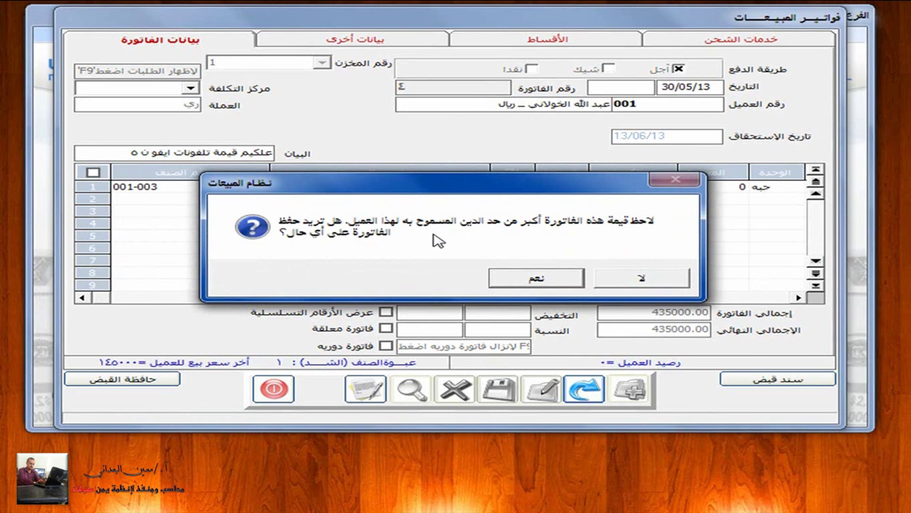
left_click(537, 278)
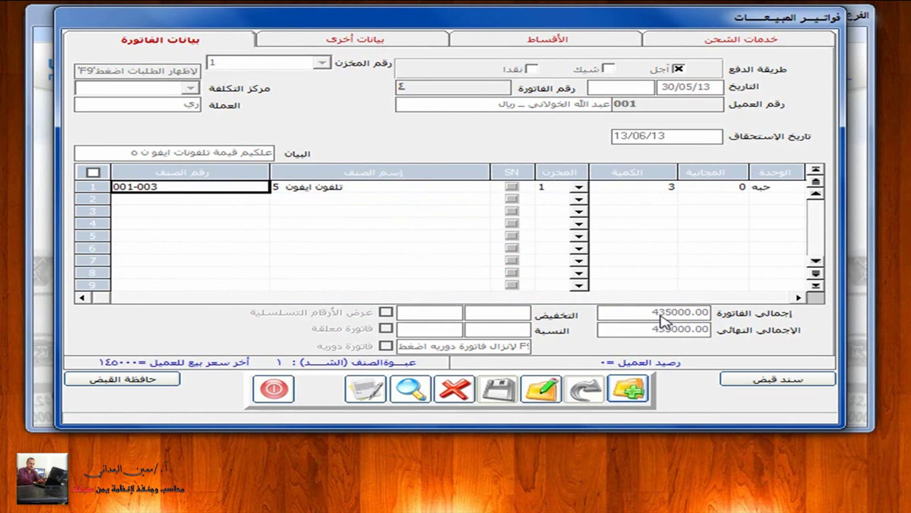
left_click(273, 389)
left_click(704, 33)
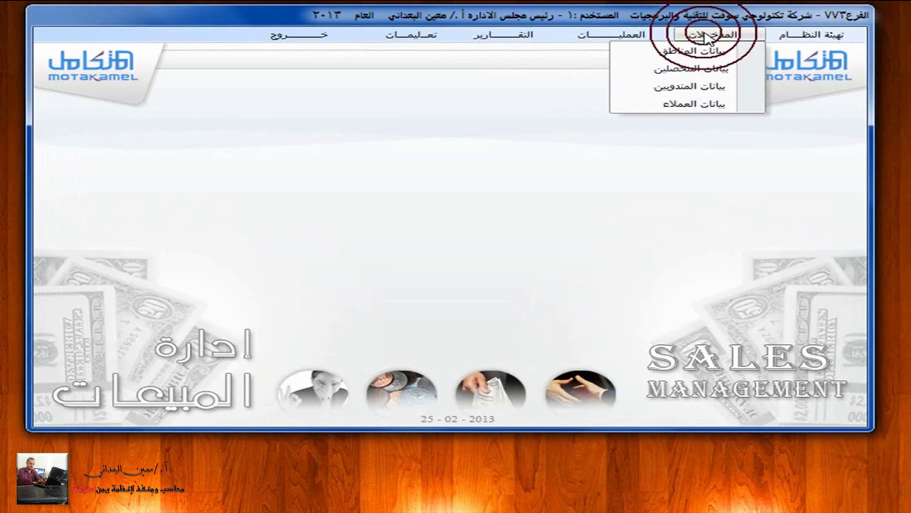
Step: Look up customer 001 in بيانات العملاء, edit and re-save the record, then close the form
left_click(690, 105)
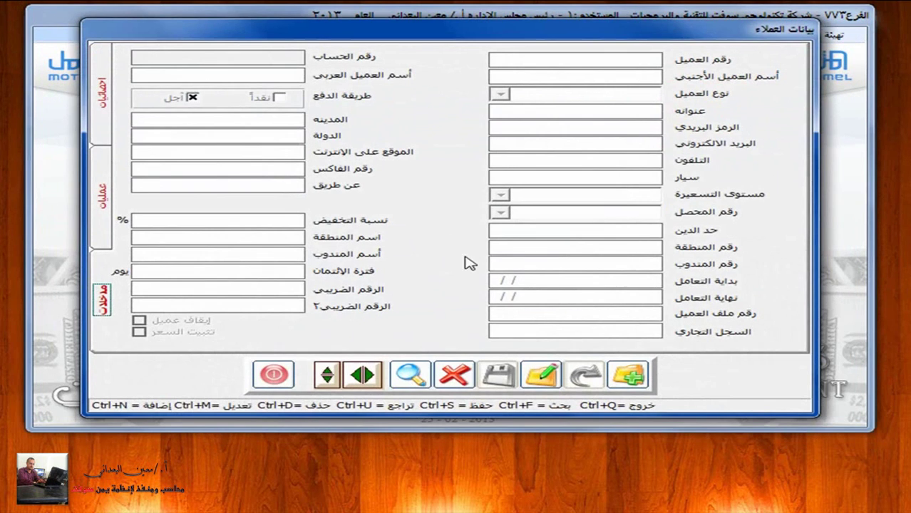
left_click(410, 374)
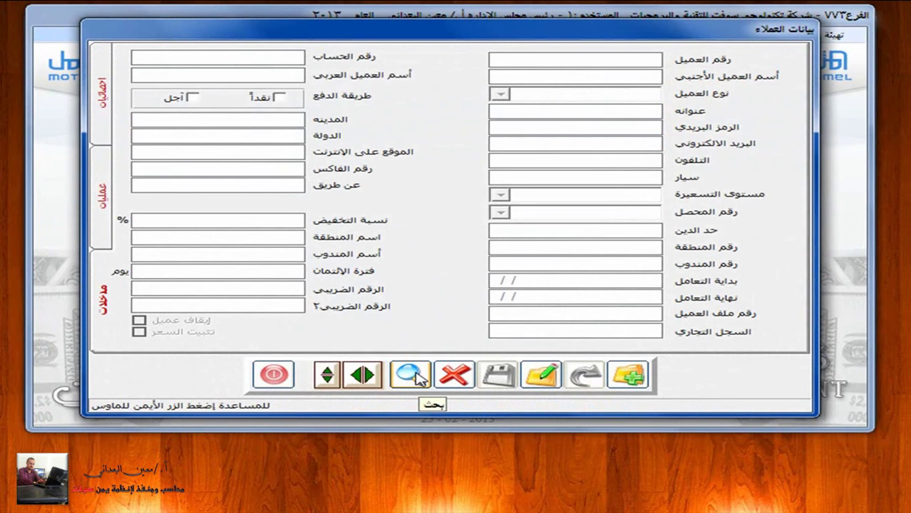
left_click(418, 378)
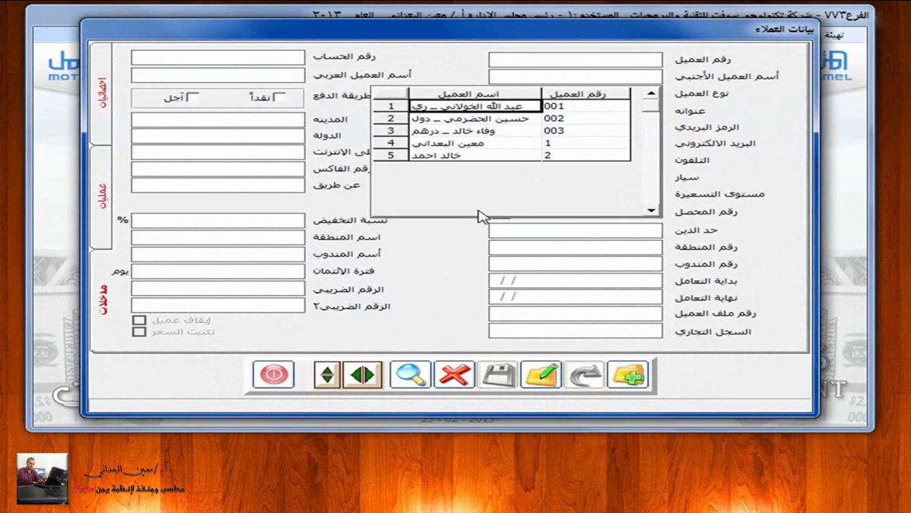
left_click(505, 107)
left_click(541, 375)
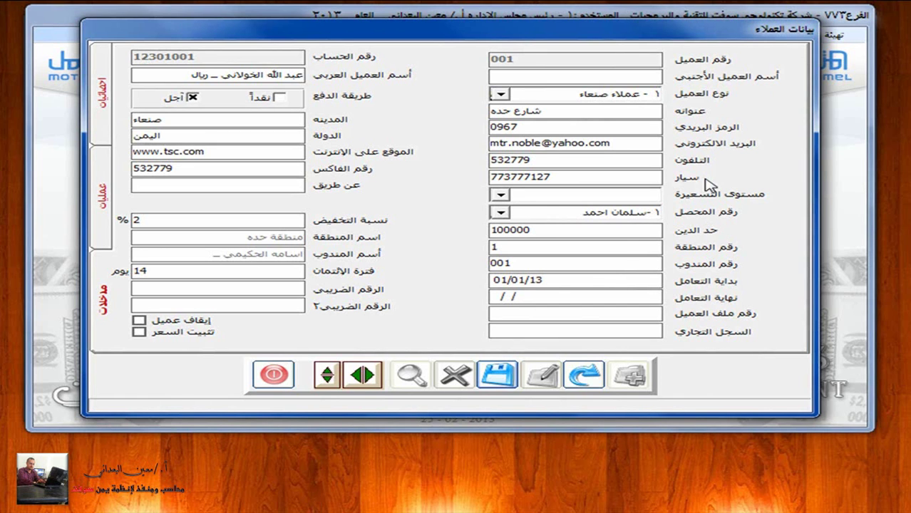
left_click(497, 376)
left_click(279, 375)
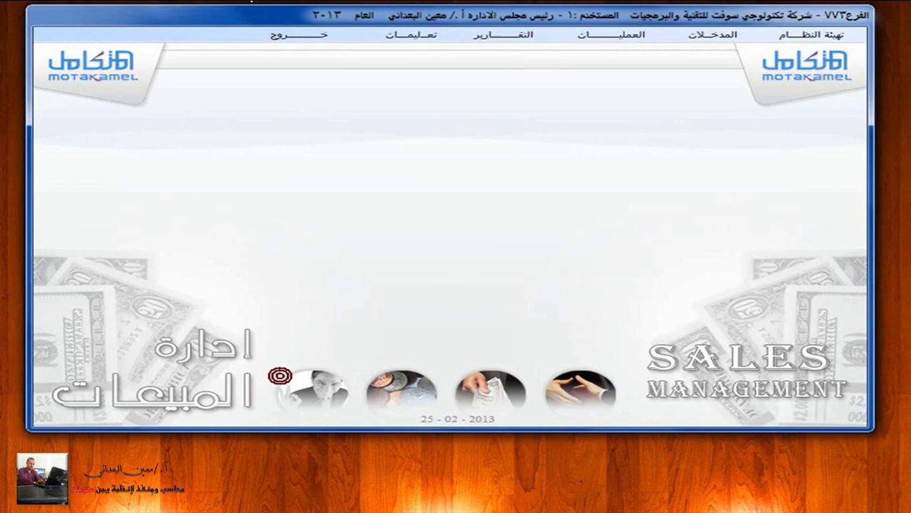
Step: Switch to General Ledger and open sales invoice posting under التسجيل
left_click(303, 37)
left_click(826, 139)
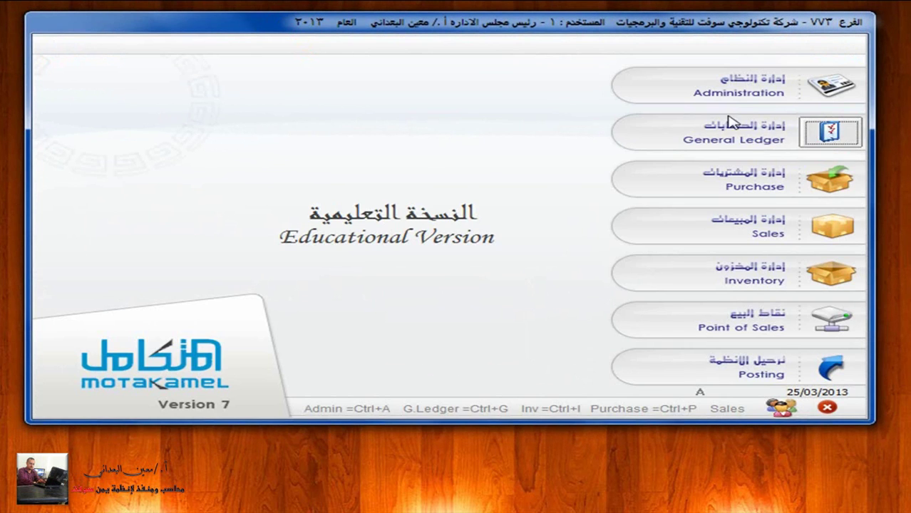
left_click(513, 35)
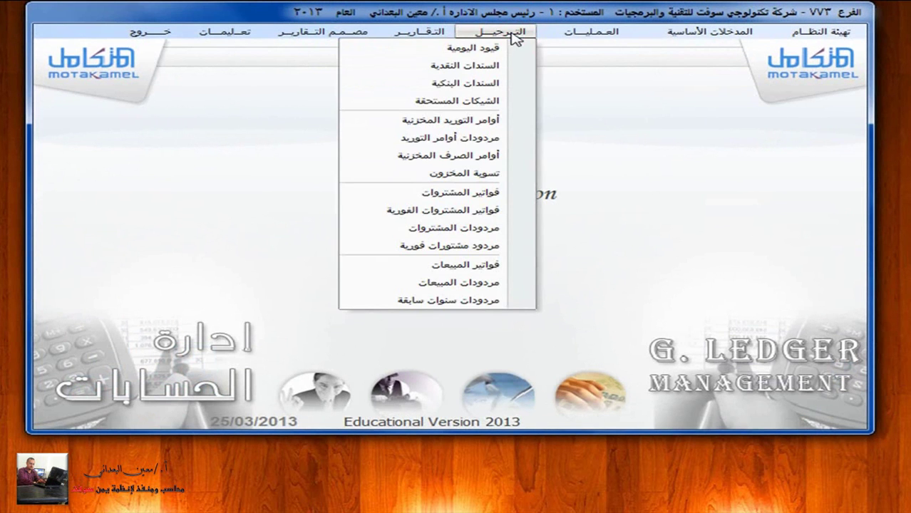
left_click(503, 263)
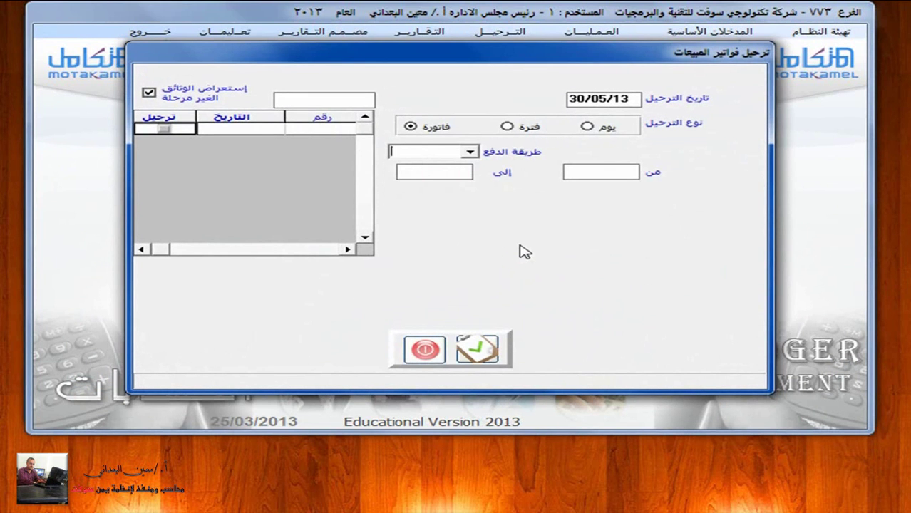
Step: Post credit invoice 4 by individual invoice after checking its items, then close the window
key("Down")
left_click(469, 152)
left_click(465, 151)
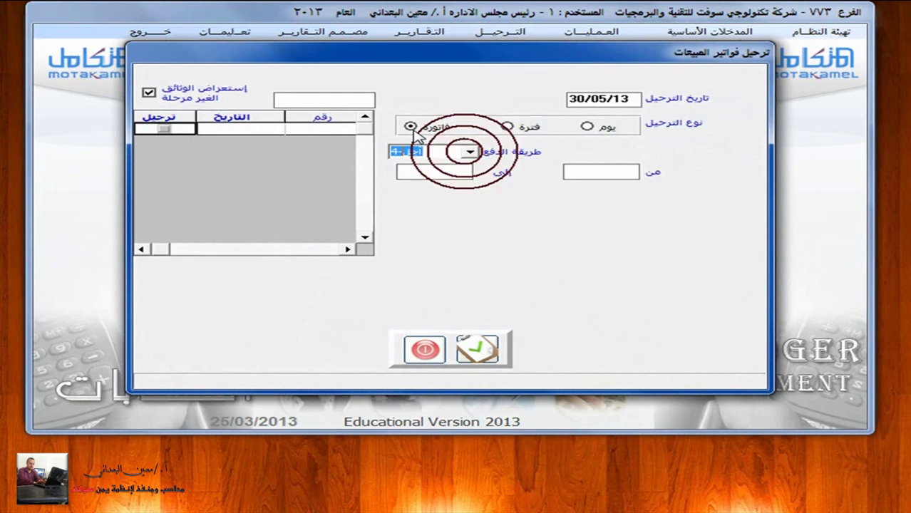
left_click(412, 128)
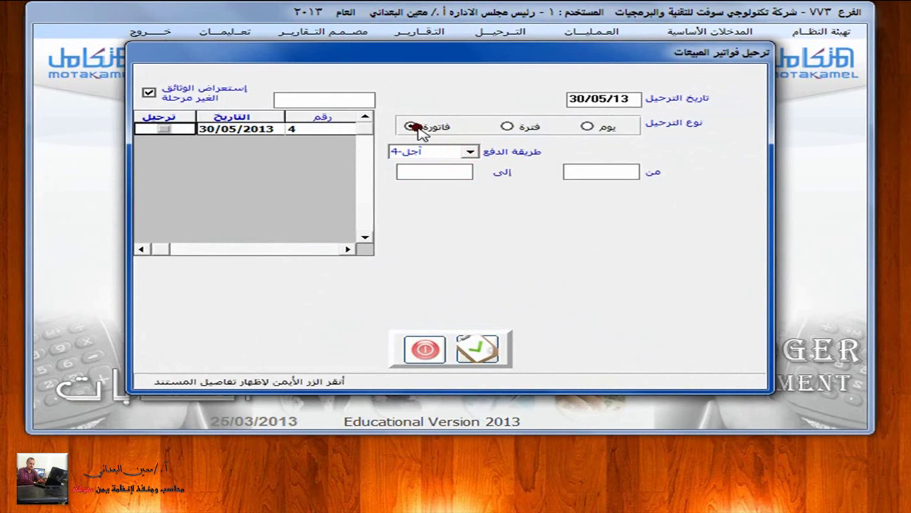
left_click(167, 130)
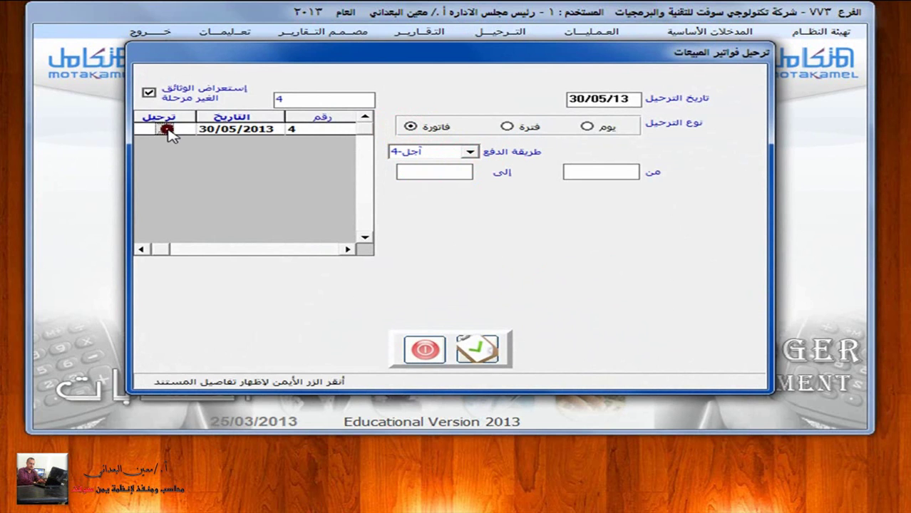
left_click(244, 129)
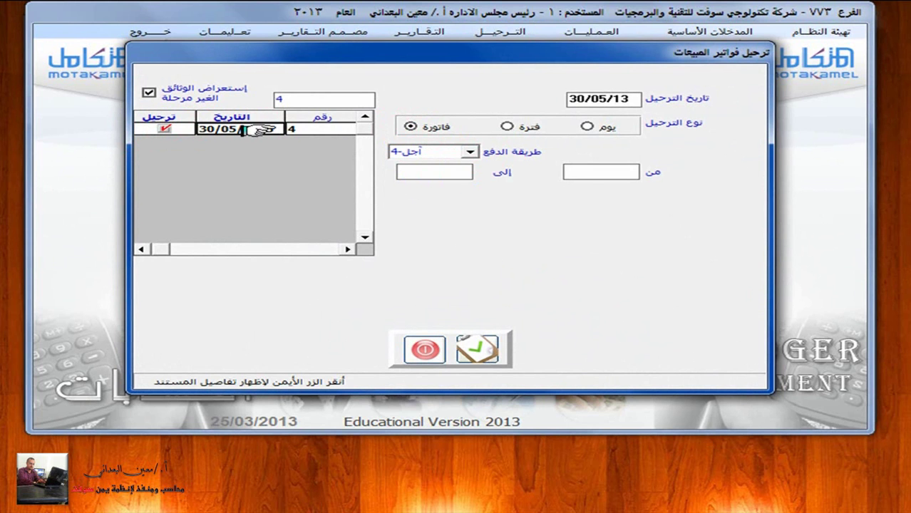
right_click(258, 130)
left_click(737, 318)
left_click(152, 318)
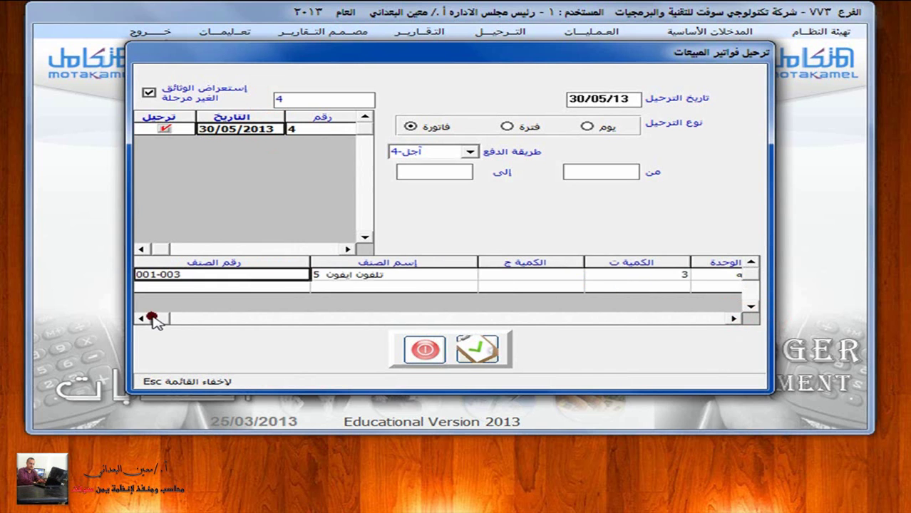
left_click(478, 349)
left_click(427, 349)
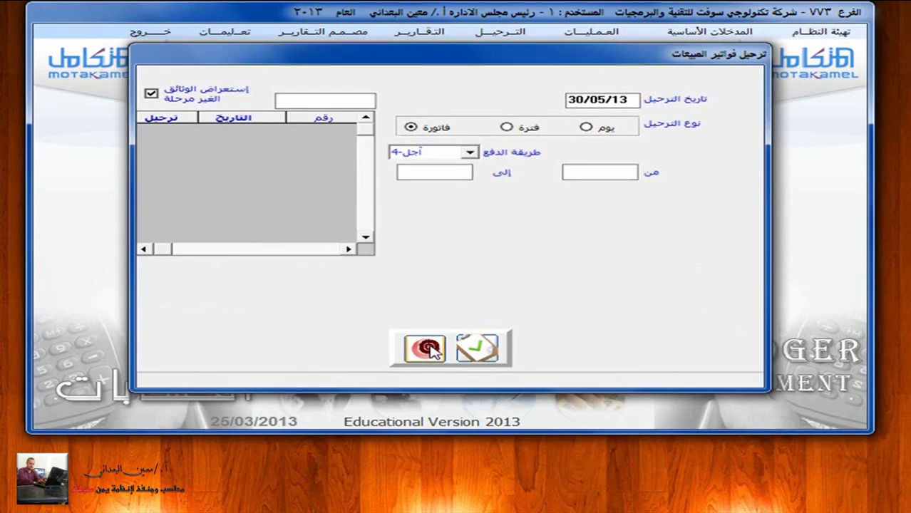
Step: Return to the Sales module and open the customer data form
left_click(161, 32)
left_click(834, 227)
left_click(702, 39)
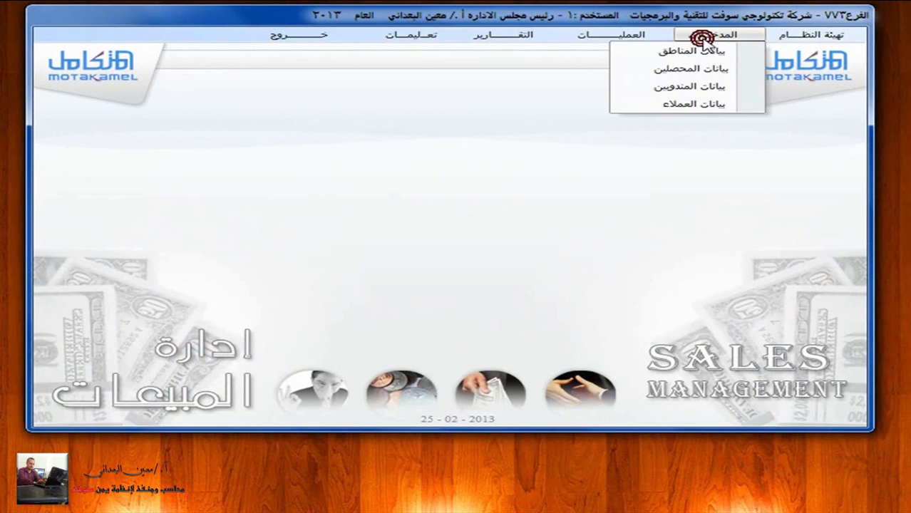
left_click(693, 105)
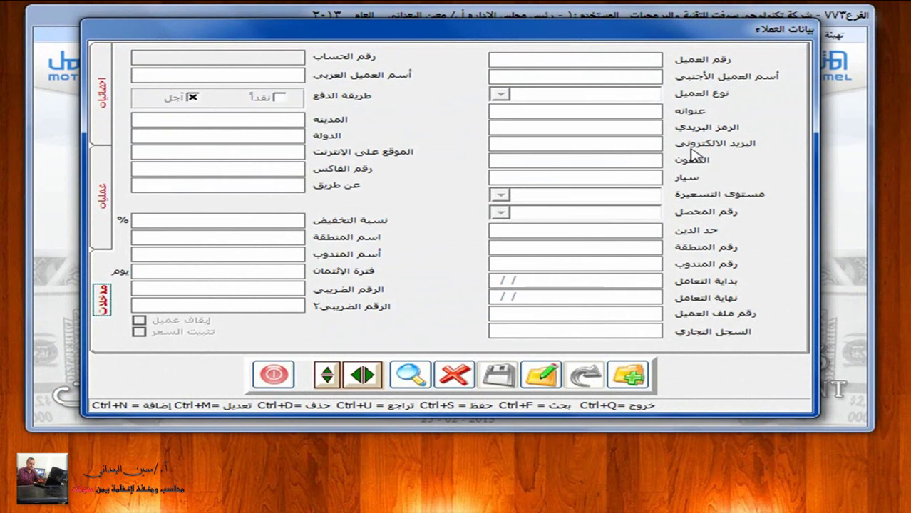
Step: Search for customer 001 and display its record with credit limit 1000000
left_click(410, 374)
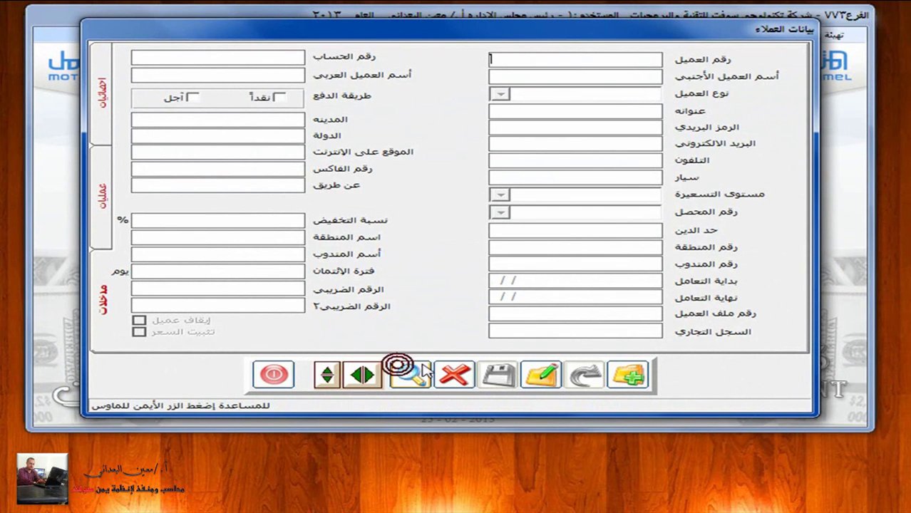
right_click(543, 81)
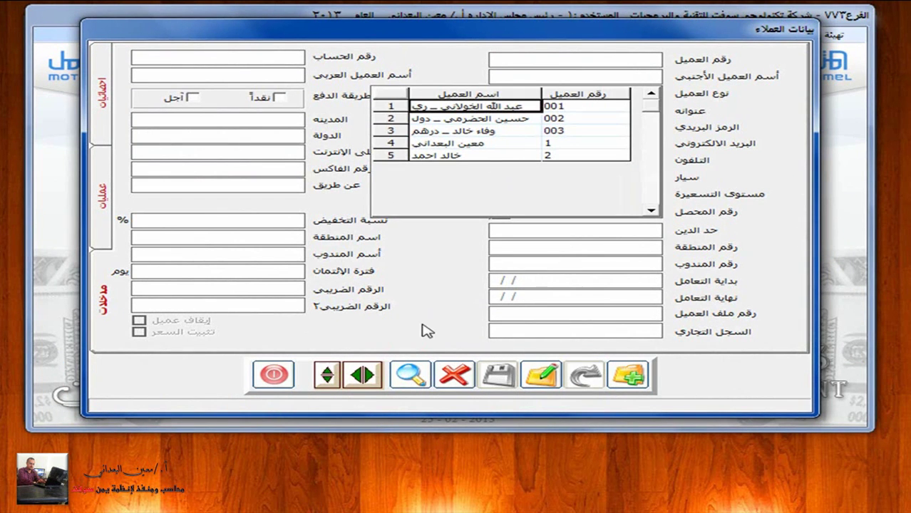
left_click(278, 375)
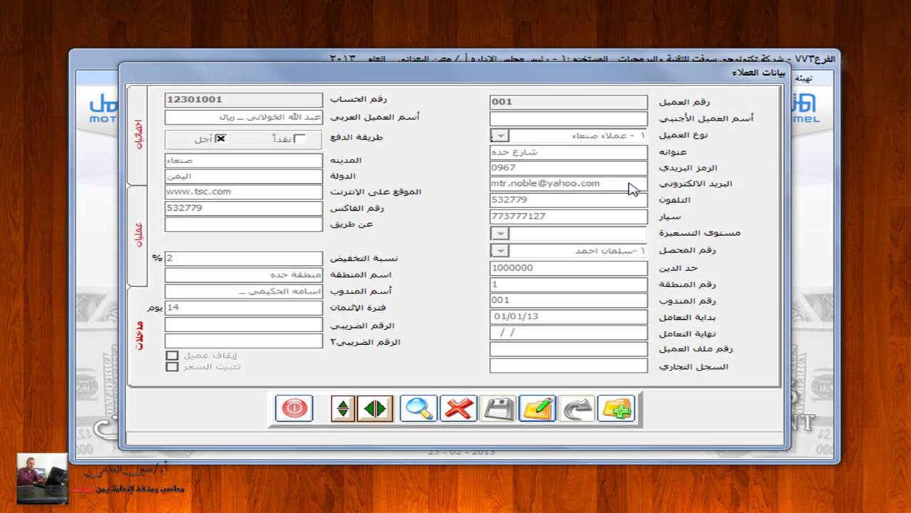
left_click(707, 80)
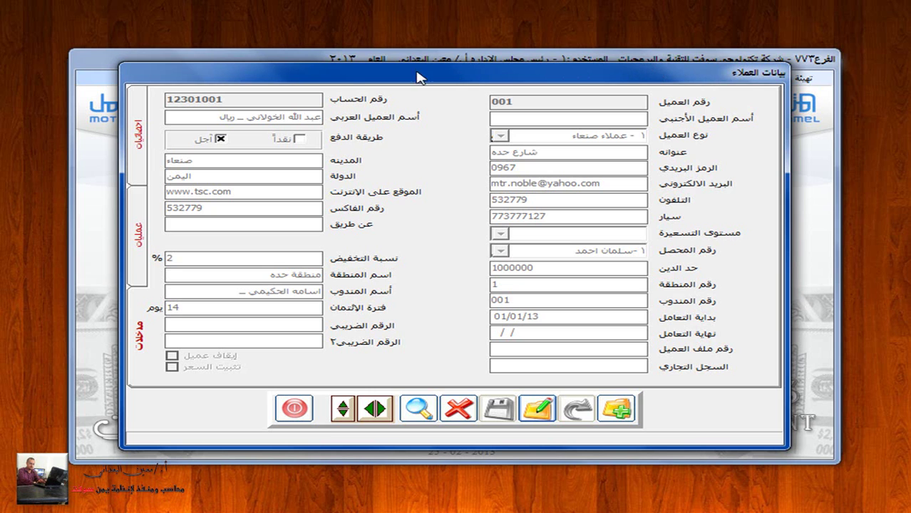
Step: Close the customer and sales windows and open the General Ledger's chart of accounts
left_click(294, 408)
left_click(305, 77)
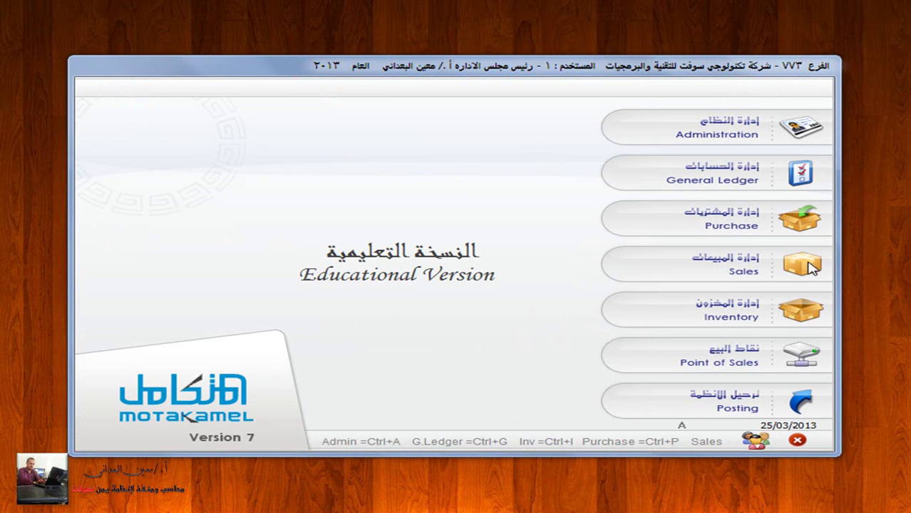
left_click(787, 176)
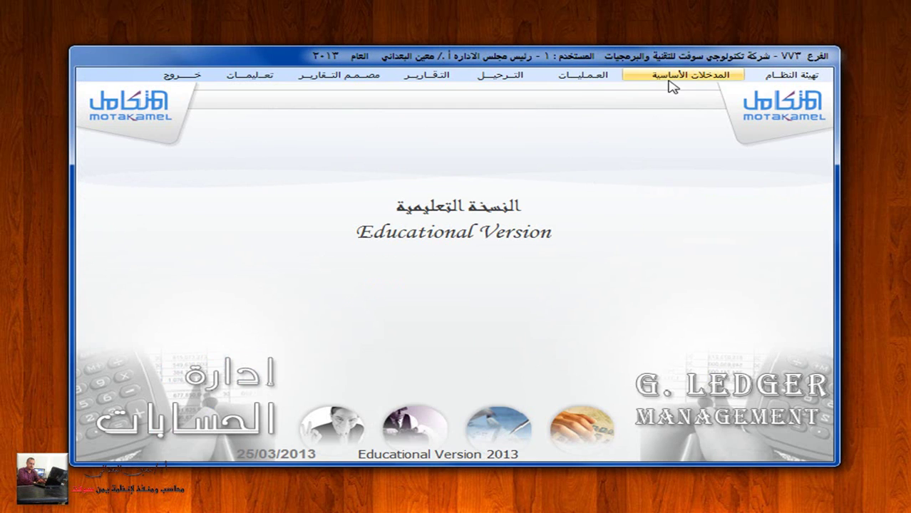
left_click(686, 74)
left_click(711, 91)
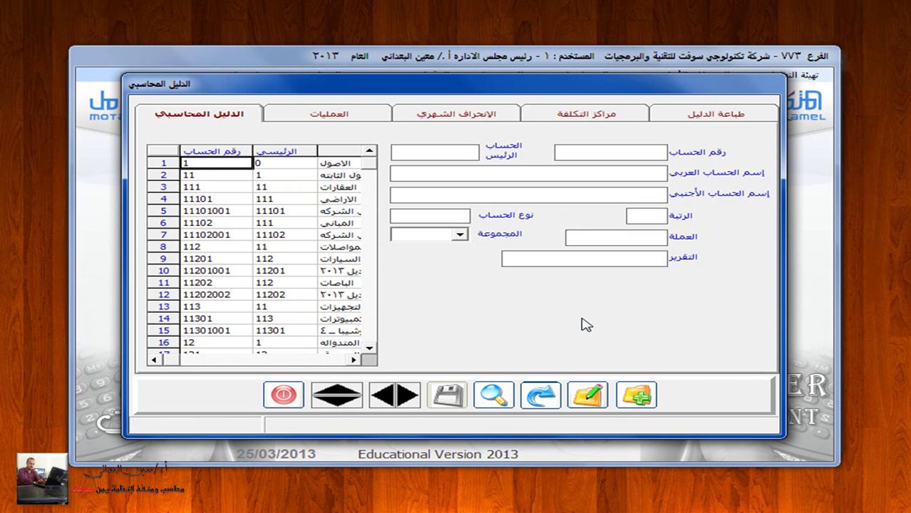
Step: Show the chart as a tree, expanding Assets 1 and current assets 12 down to Customers 123
left_click(497, 394)
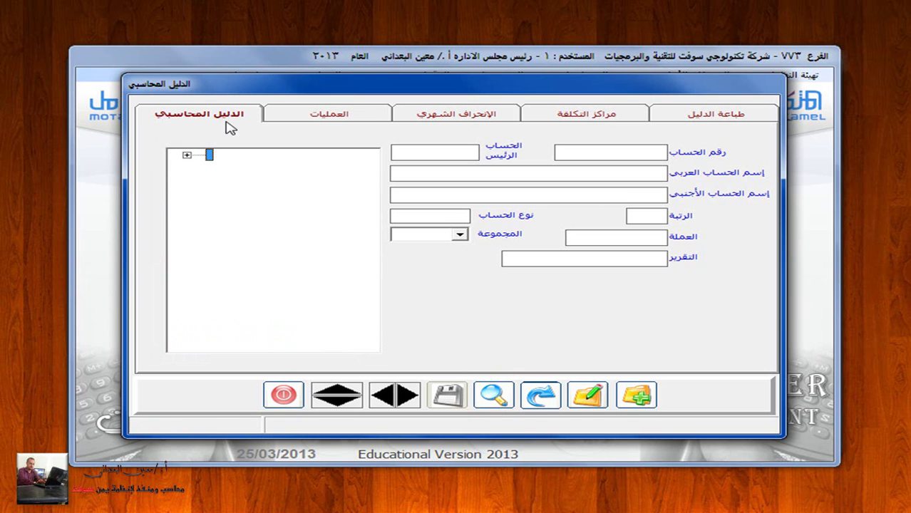
left_click(195, 153)
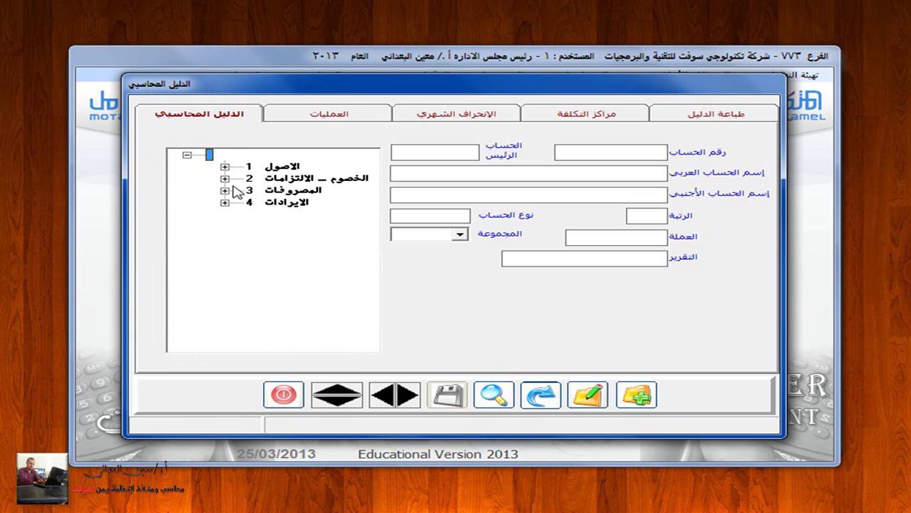
left_click(225, 166)
left_click_drag(290, 347, 351, 347)
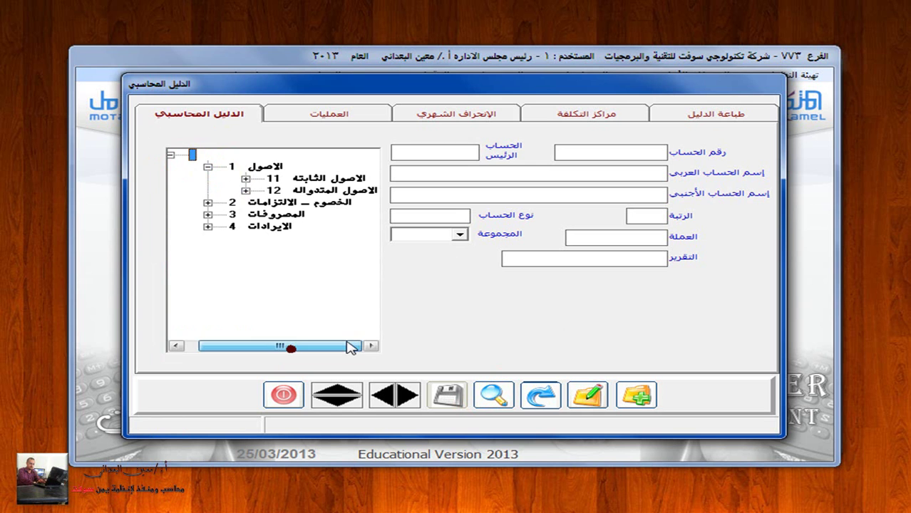
left_click(245, 190)
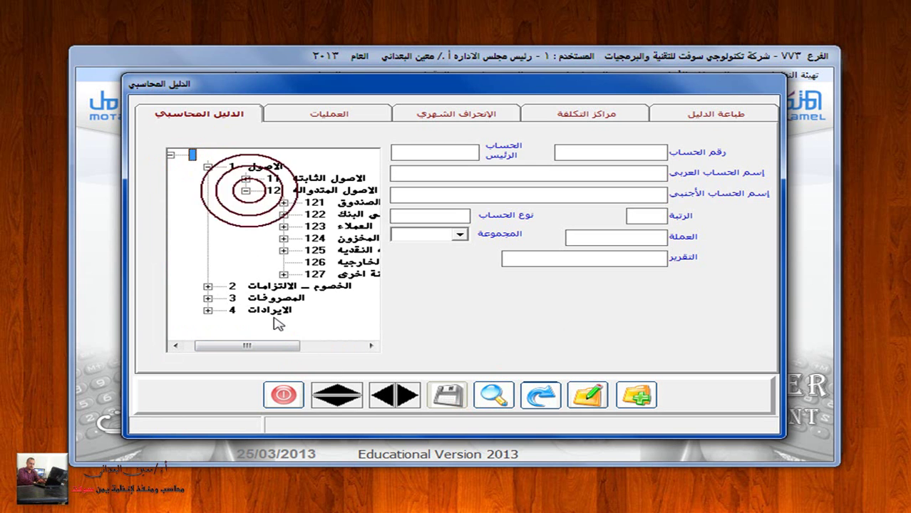
left_click_drag(285, 351, 323, 347)
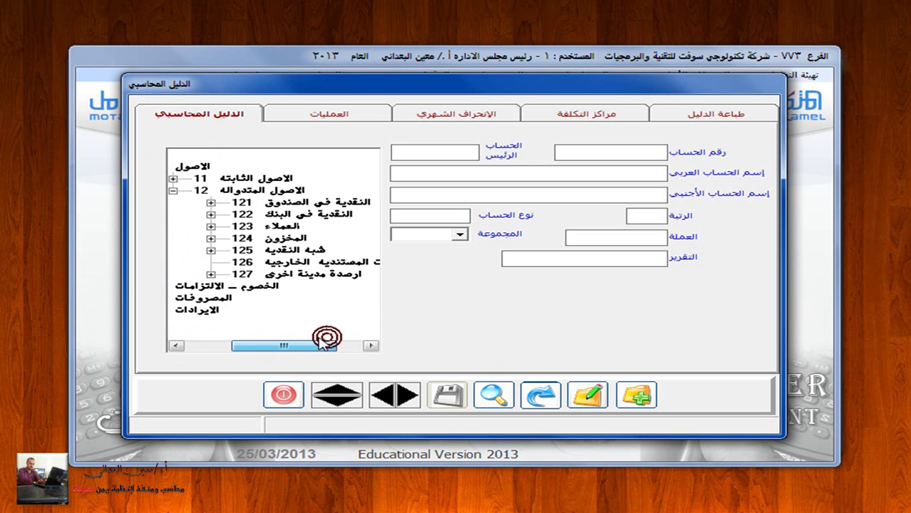
left_click(211, 227)
left_click(268, 341)
left_click(332, 346)
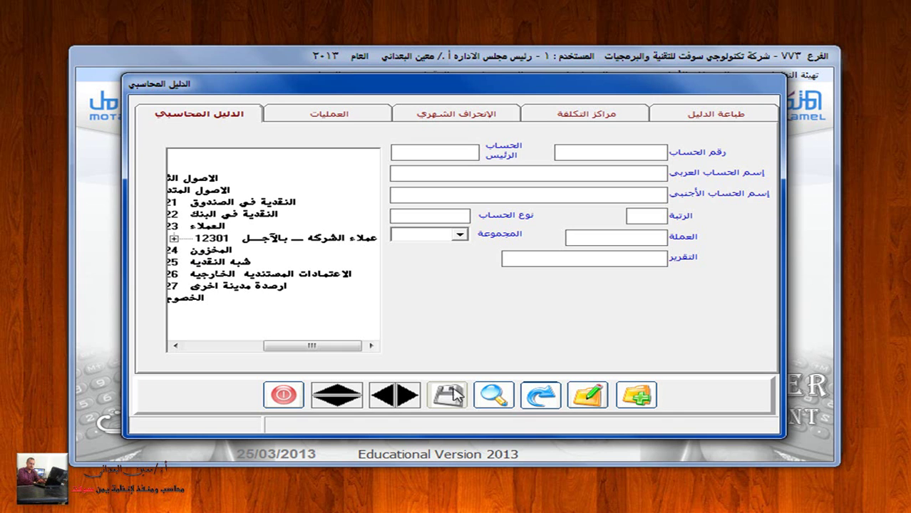
Step: Search for account 123, then expand and collapse credit-customers account 12301
left_click(496, 396)
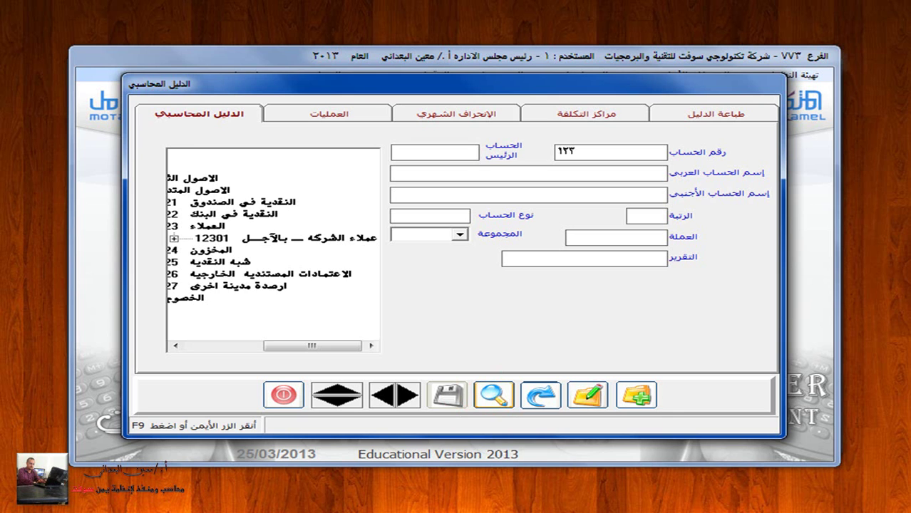
left_click(496, 395)
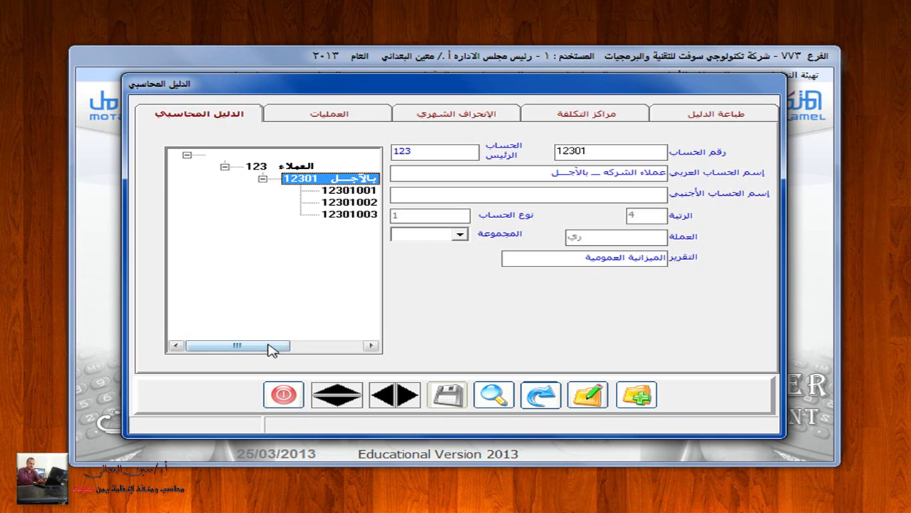
left_click_drag(281, 346, 326, 347)
left_click(172, 179)
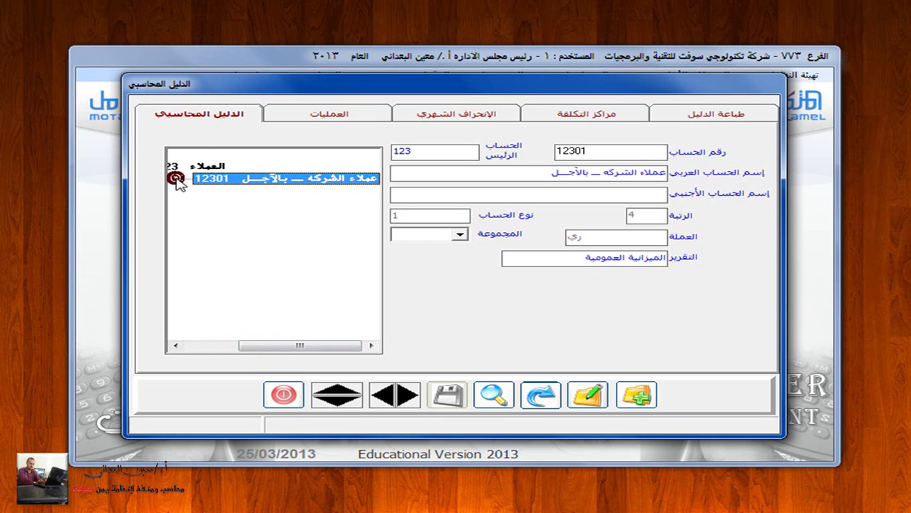
left_click(269, 346)
left_click(213, 180)
left_click_drag(276, 346, 321, 342)
left_click(274, 347)
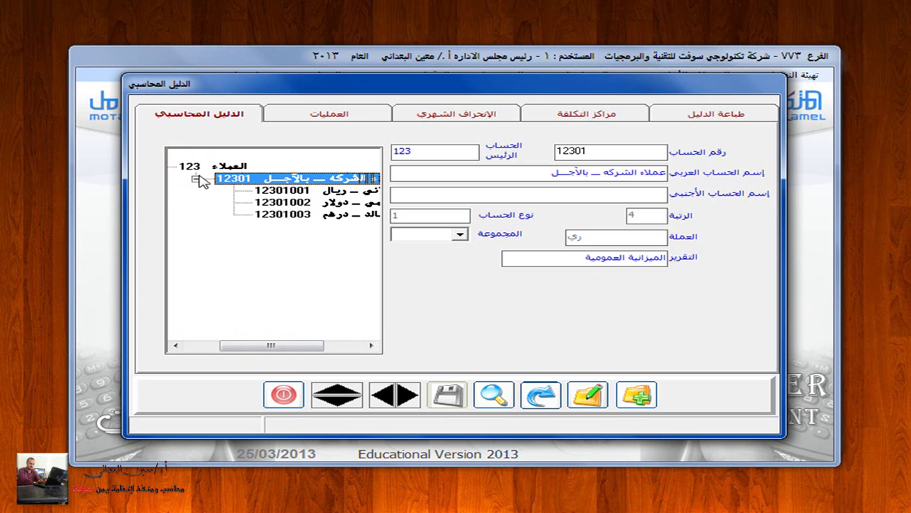
left_click(197, 179)
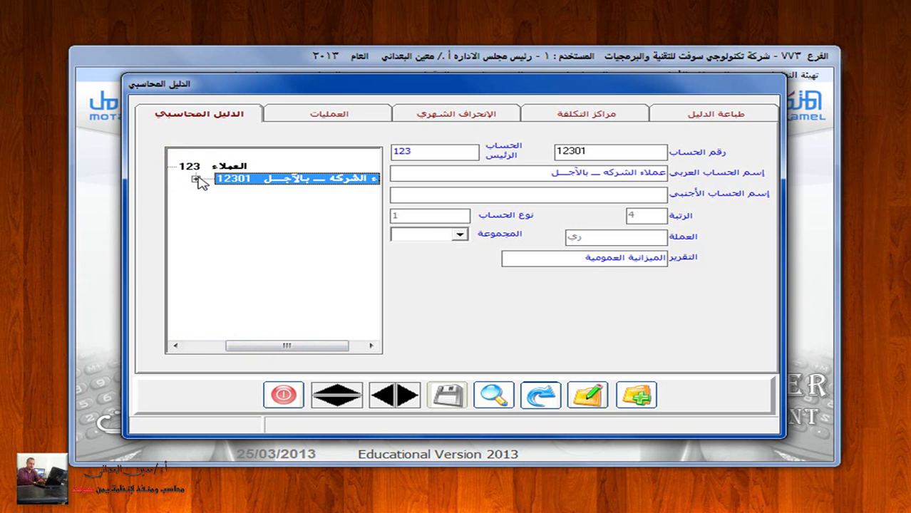
Step: Add new account 12302 under parent 123, named 'عملاء الشركة النقدين'
left_click(636, 395)
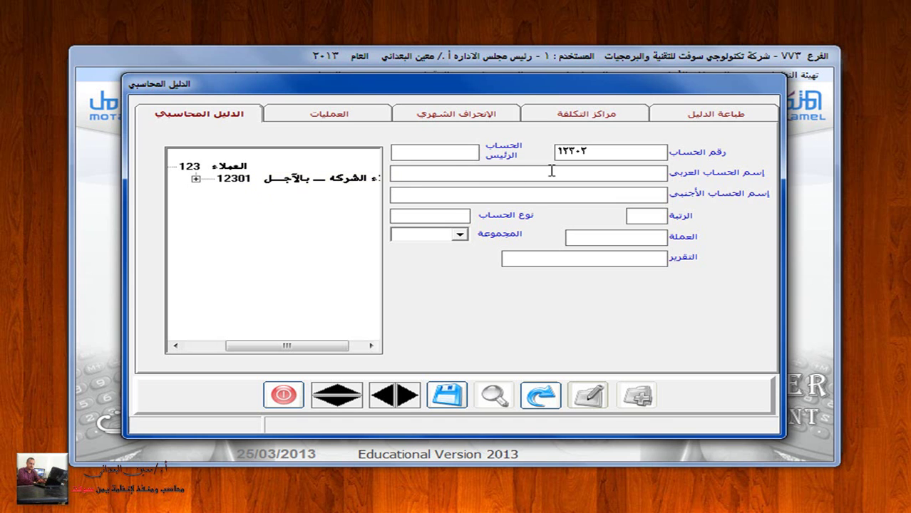
left_click(434, 152)
type("123")
left_click(474, 175)
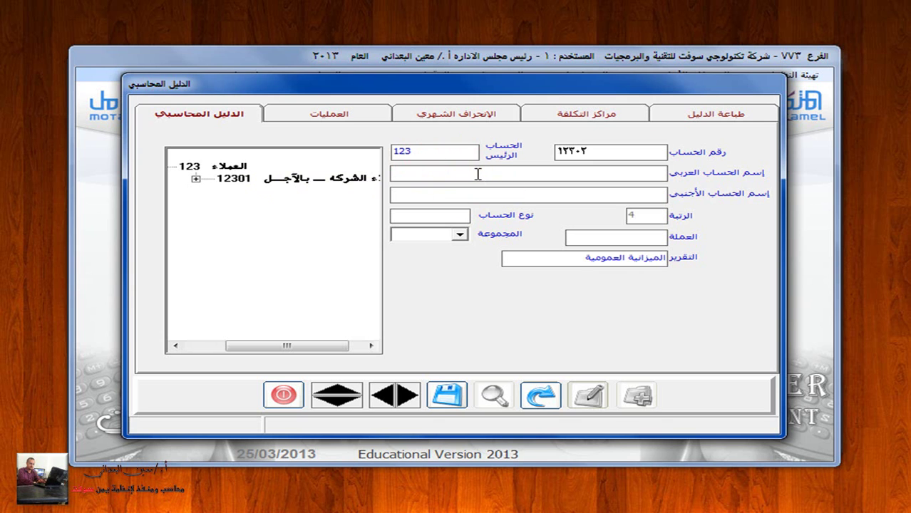
type("عملاء الشركة النقديين")
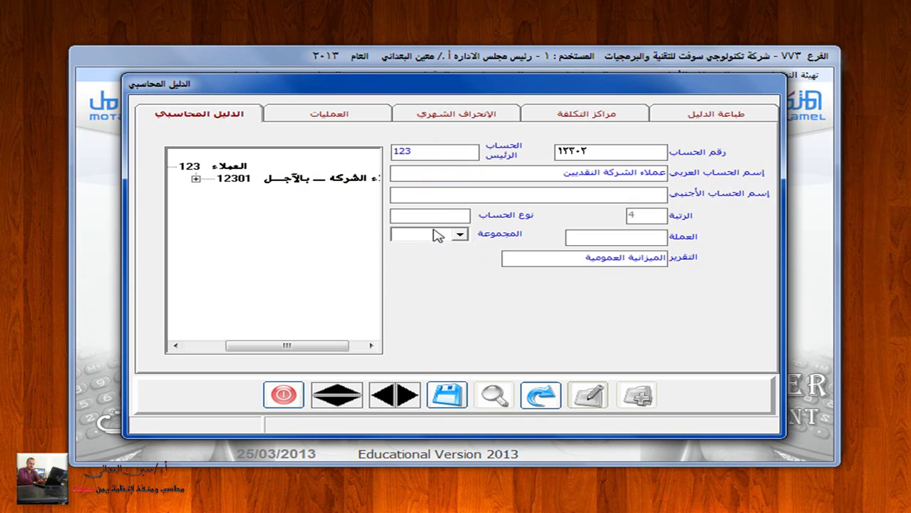
Step: Set the account type to main (1) and currency to ري, then save it
left_click(418, 212)
left_click(420, 227)
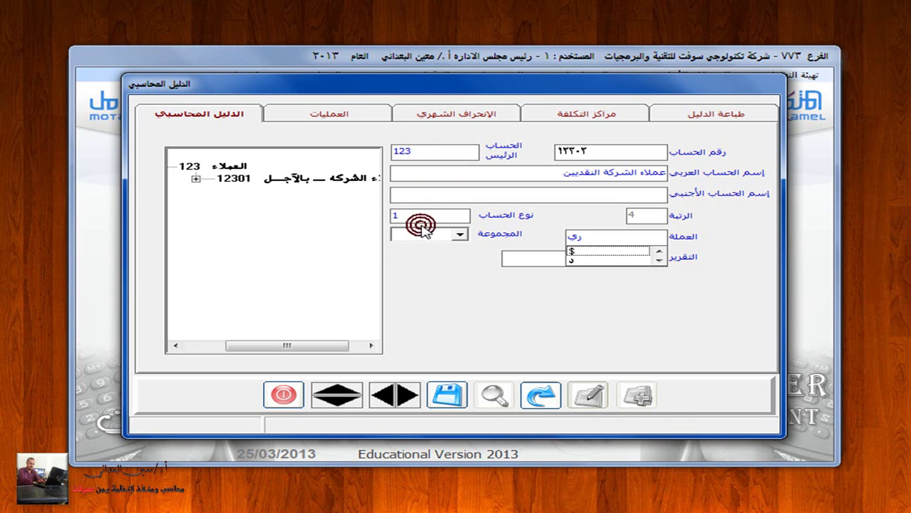
left_click(659, 261)
left_click(658, 261)
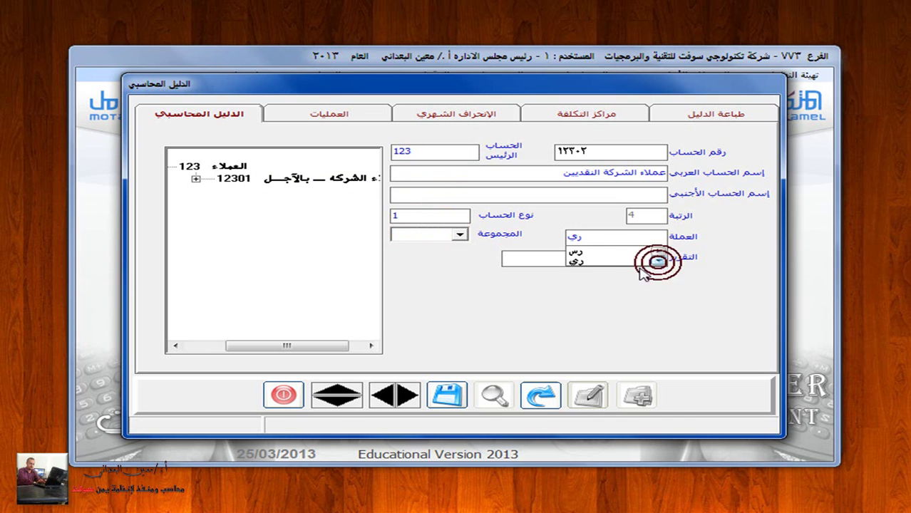
left_click(599, 261)
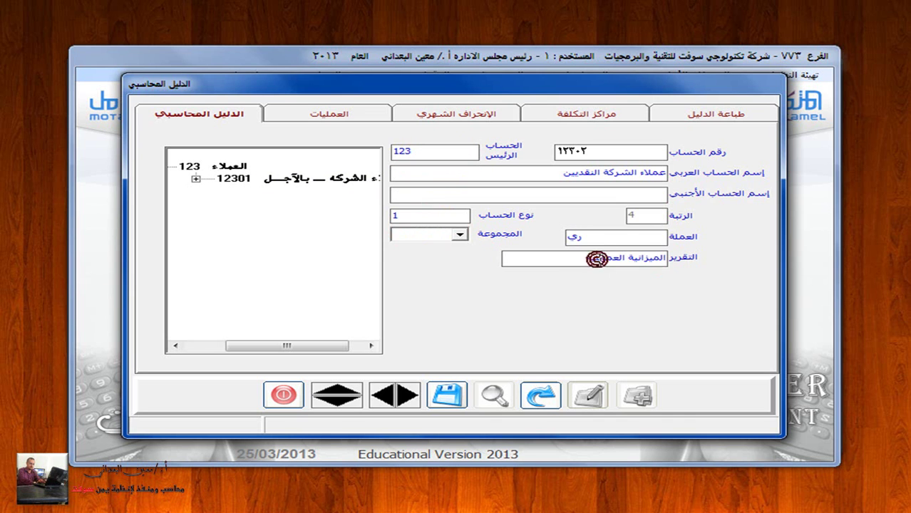
left_click(447, 396)
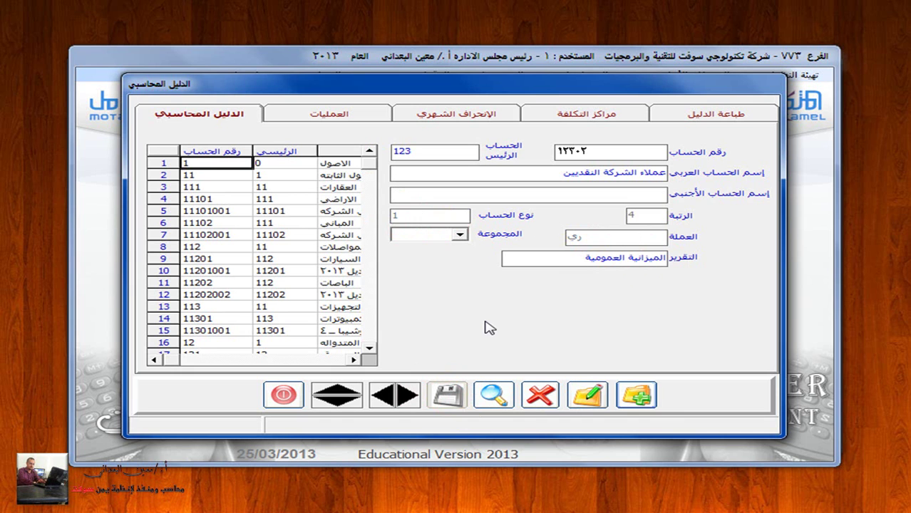
Step: Search account 123 and select cash customers 12302 in the tree
left_click(494, 396)
type("1")
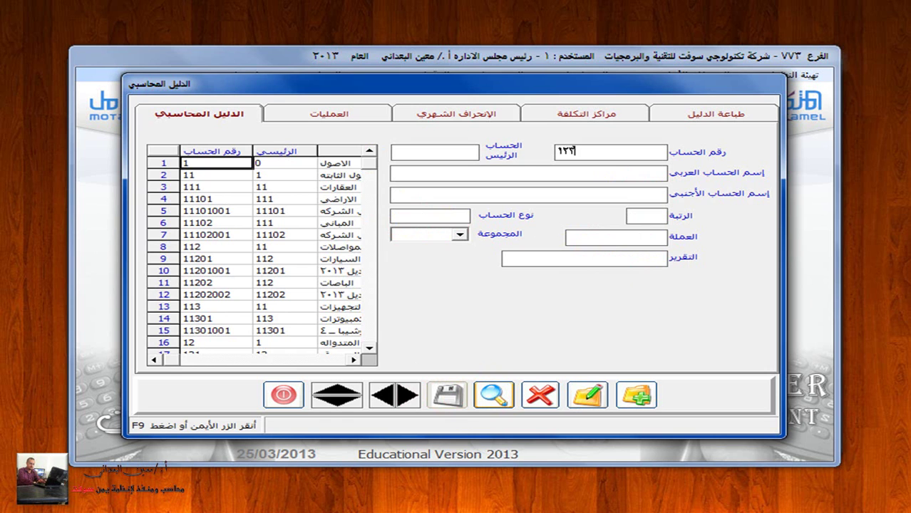
left_click(497, 397)
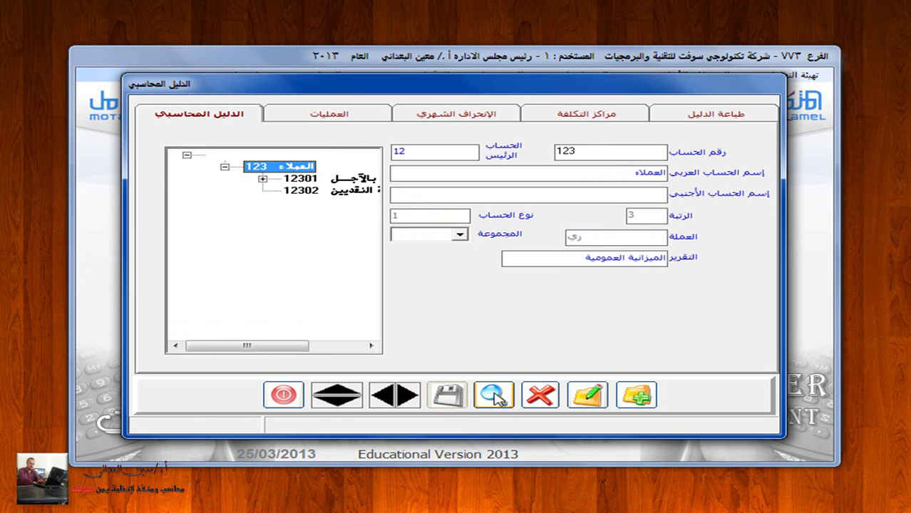
key("Down")
key("Down")
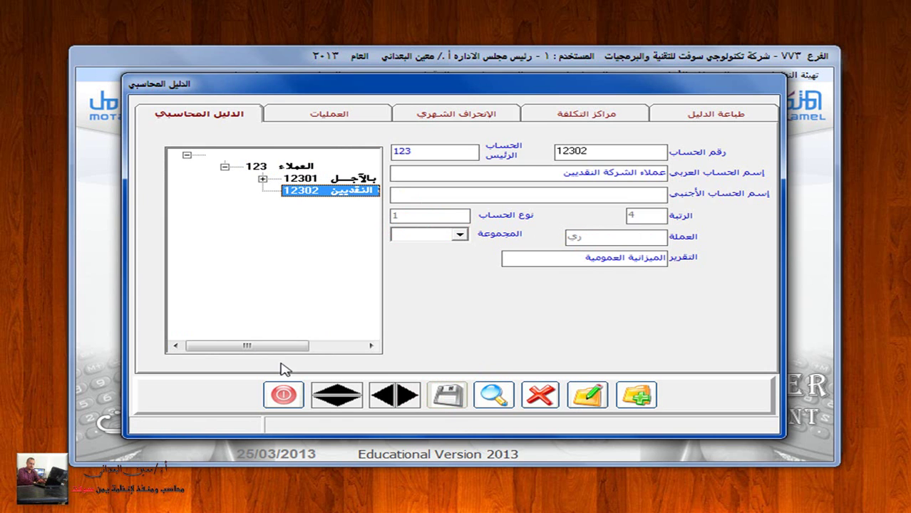
left_click_drag(275, 345, 315, 346)
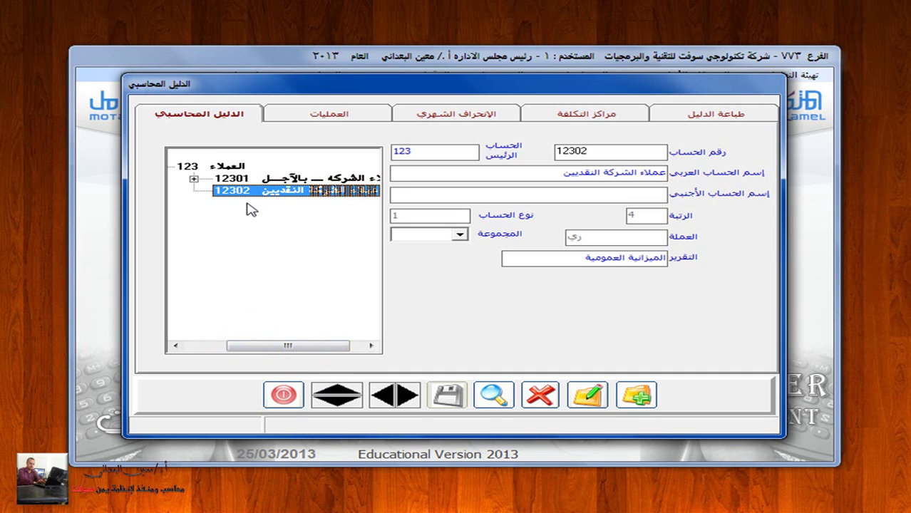
Step: Add sub-account 12302001 'عملاء الشركه النقدين ـ تحليلى', type 2, currency ري, and save
left_click(637, 394)
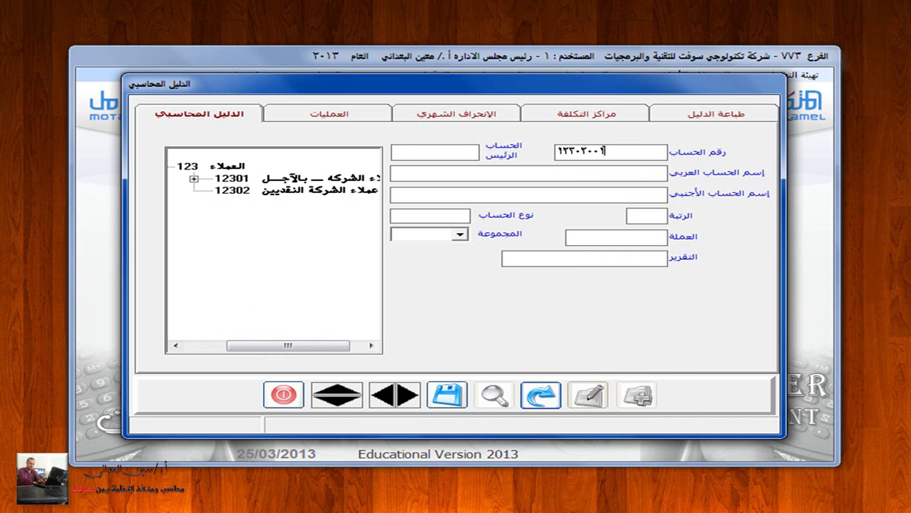
type("12302001")
key("Return")
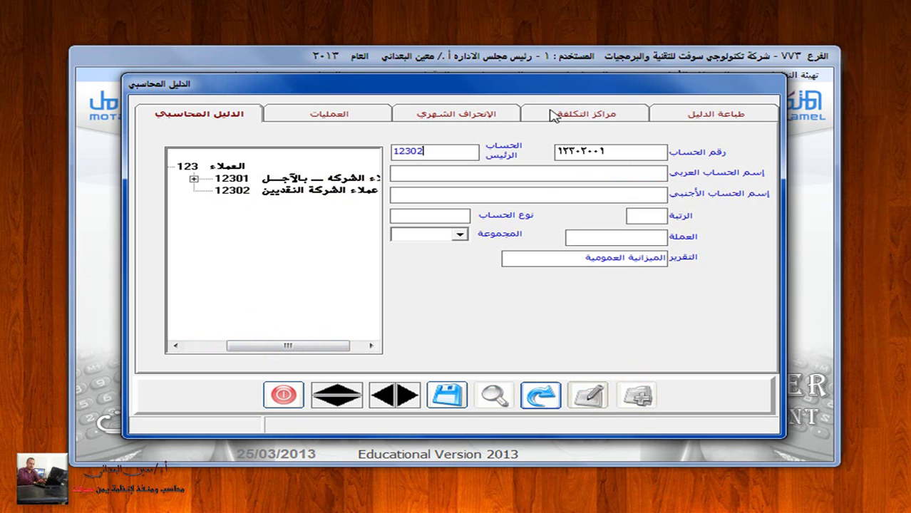
left_click(553, 175)
type("عملاء الشركه النقدين ـ تحليلى")
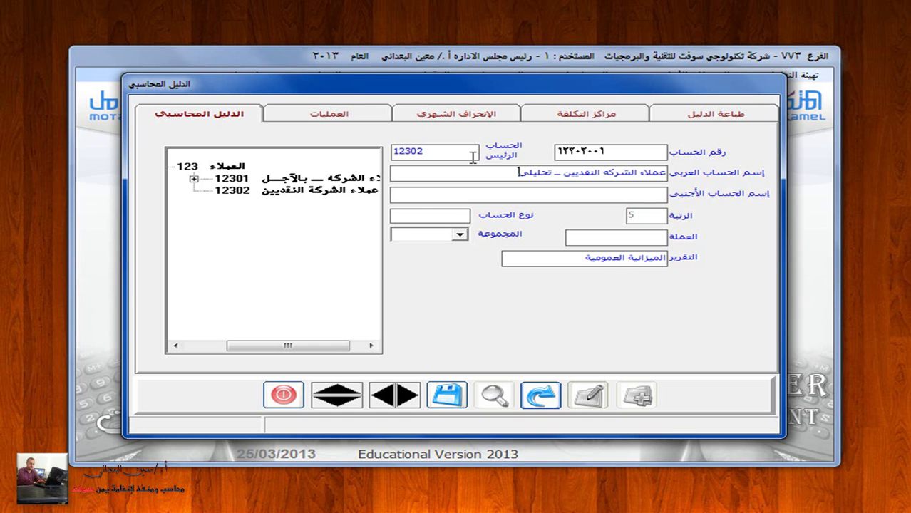
left_click(421, 216)
left_click(428, 237)
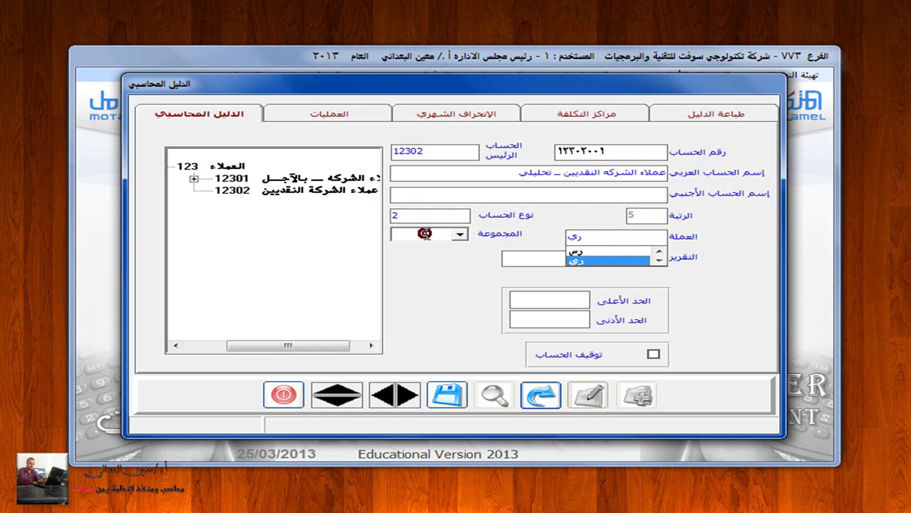
left_click(624, 261)
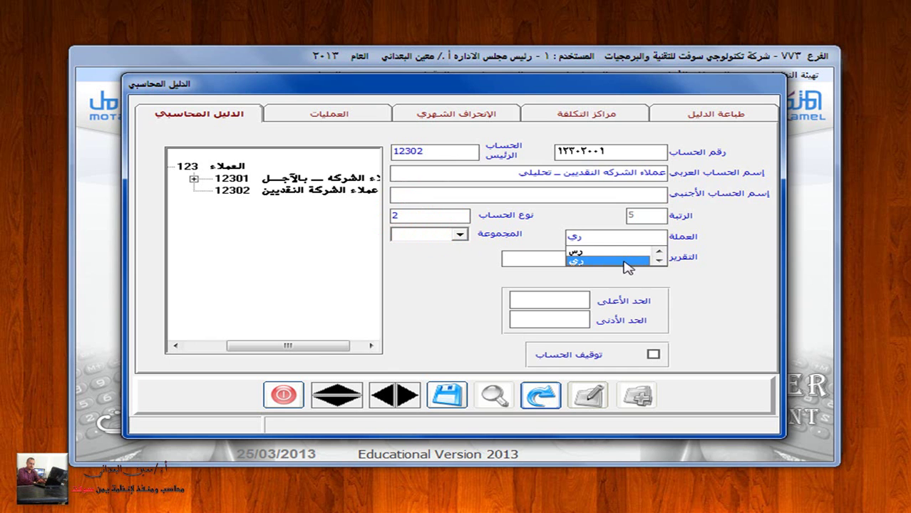
left_click(447, 395)
left_click(444, 394)
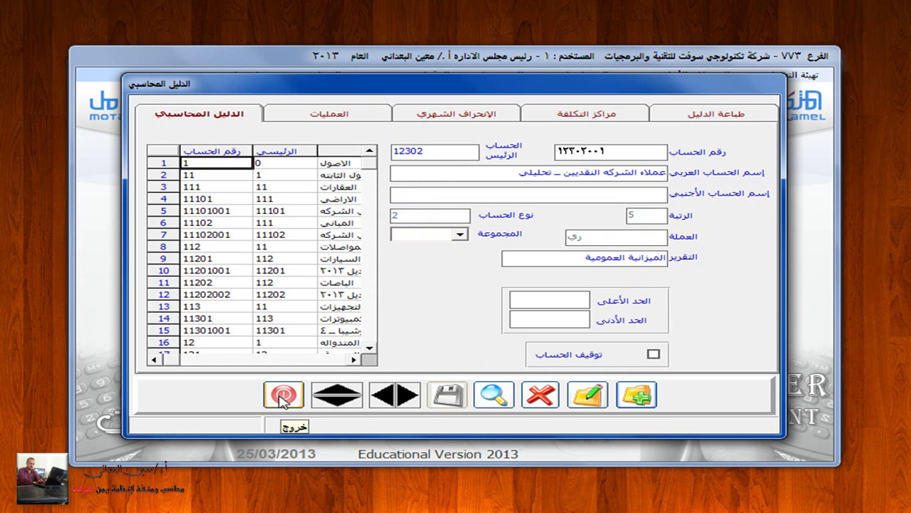
Step: Leave the General Ledger and open Sales customer data (بيانات العملاء)
left_click(283, 394)
left_click(185, 77)
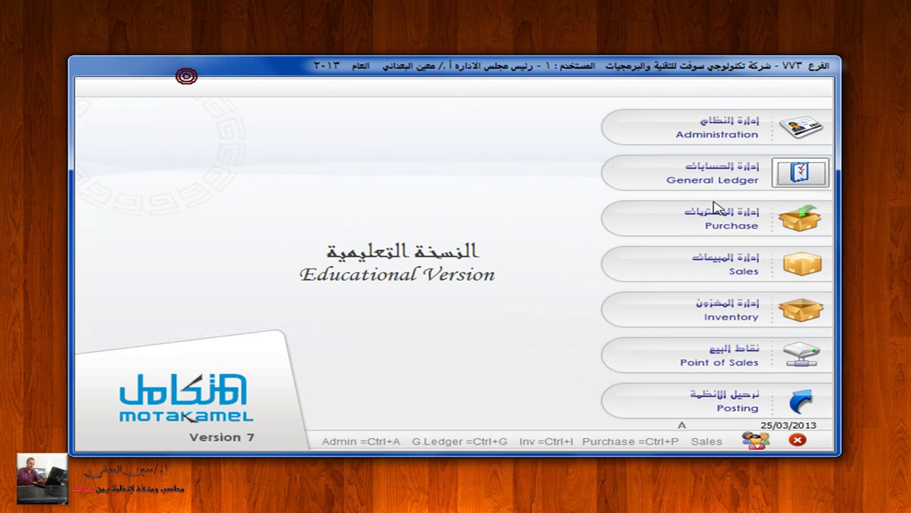
left_click(797, 267)
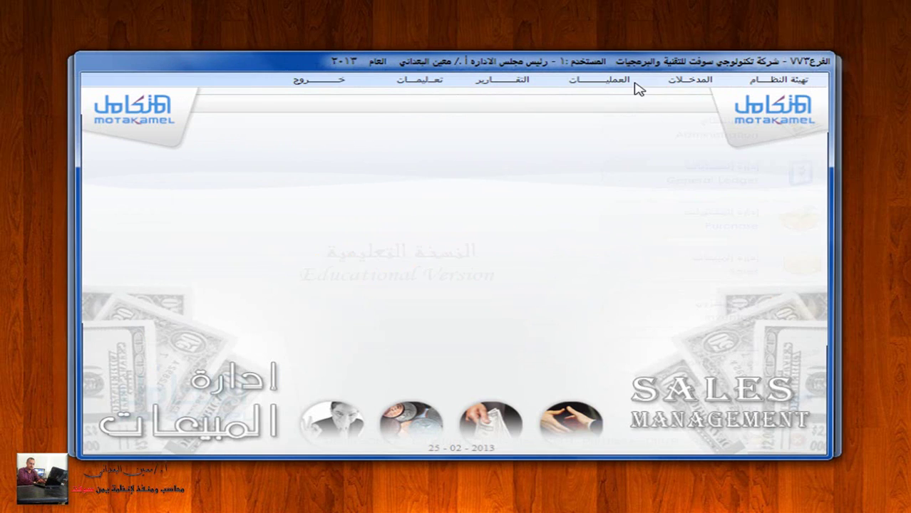
left_click(667, 77)
left_click(701, 144)
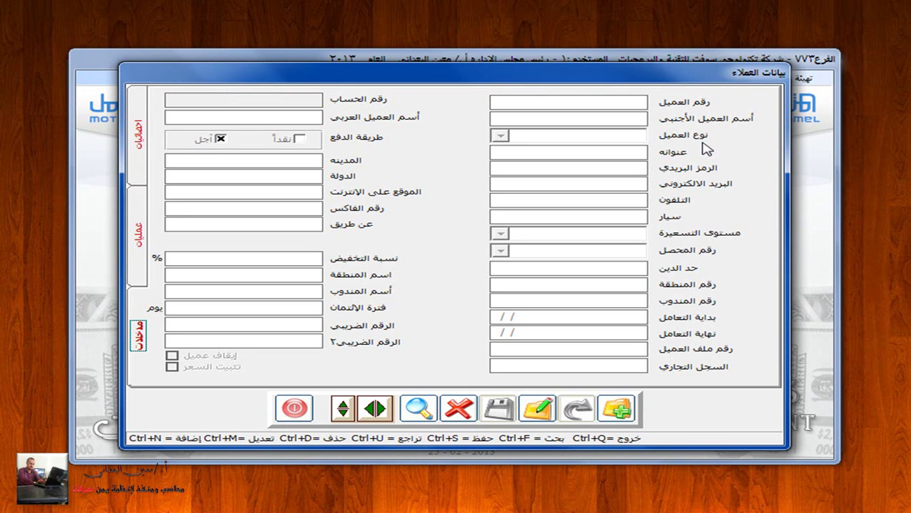
Step: Create customer 1 linked to the cash-customers analytic account 12302001
left_click(619, 410)
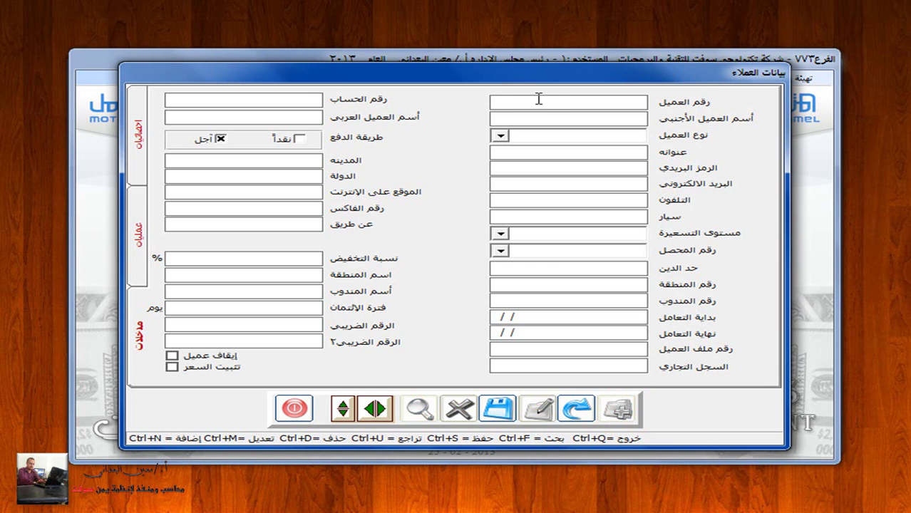
type("1")
left_click(275, 100)
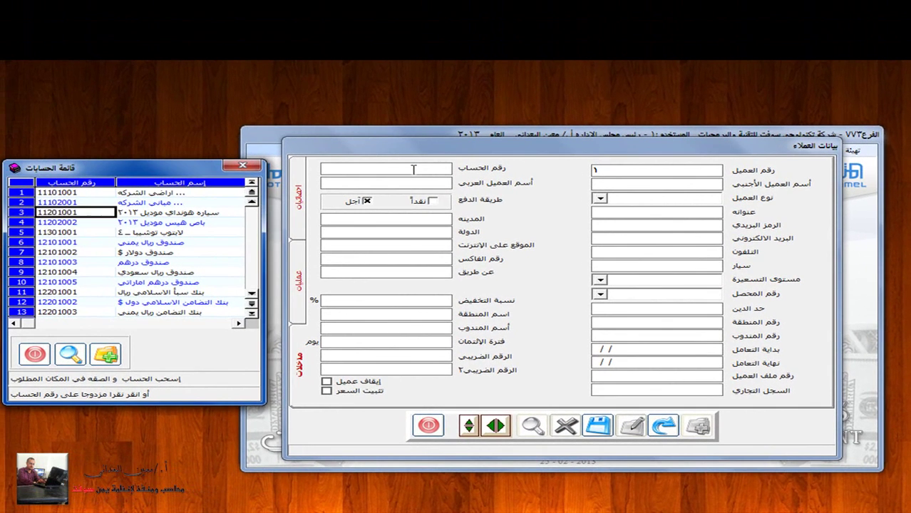
key("Down")
key("Down")
key("Down")
key("Down")
key("Down")
key("Down")
key("Down")
key("Down")
key("Down")
key("Down")
key("Down")
key("Down")
key("Down")
key("Down")
key("Down")
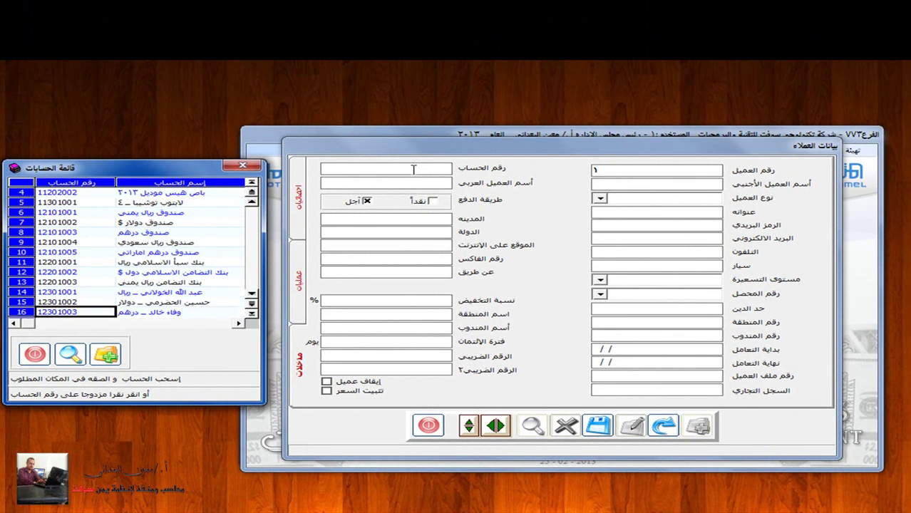
key("Up")
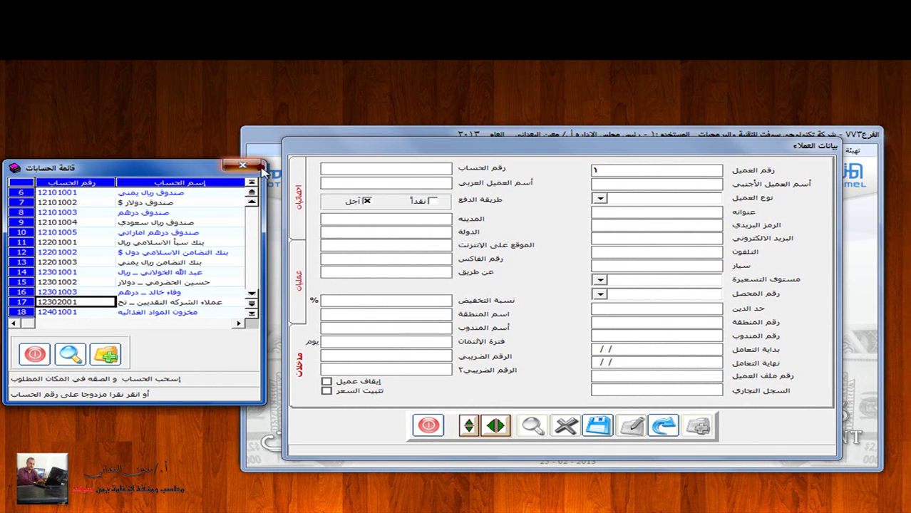
key("Escape")
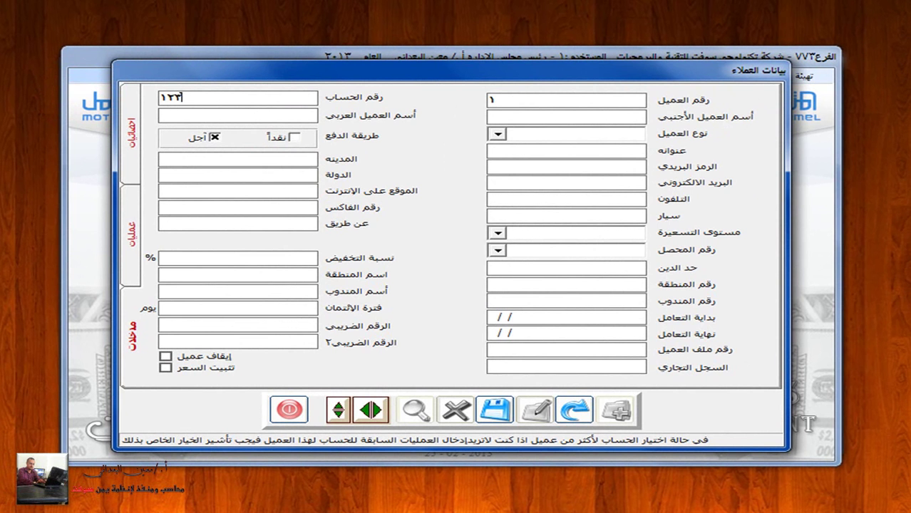
double_click(222, 97)
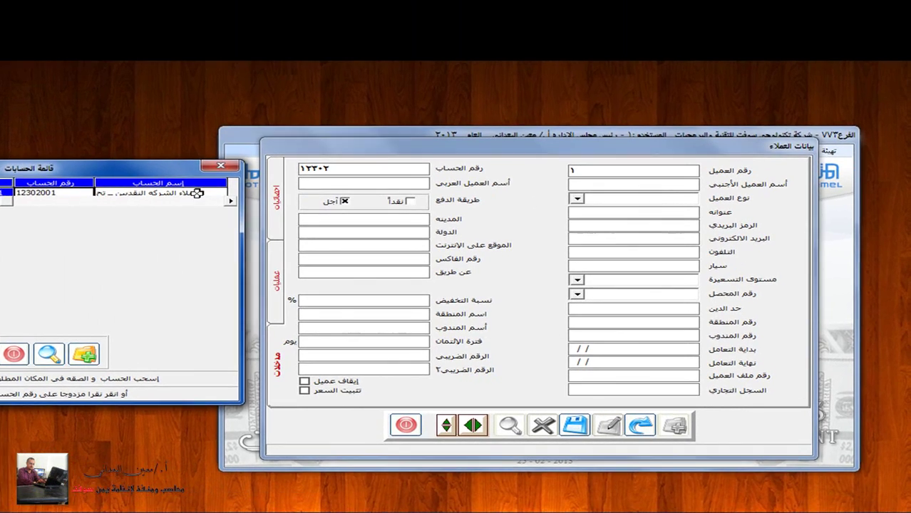
double_click(197, 193)
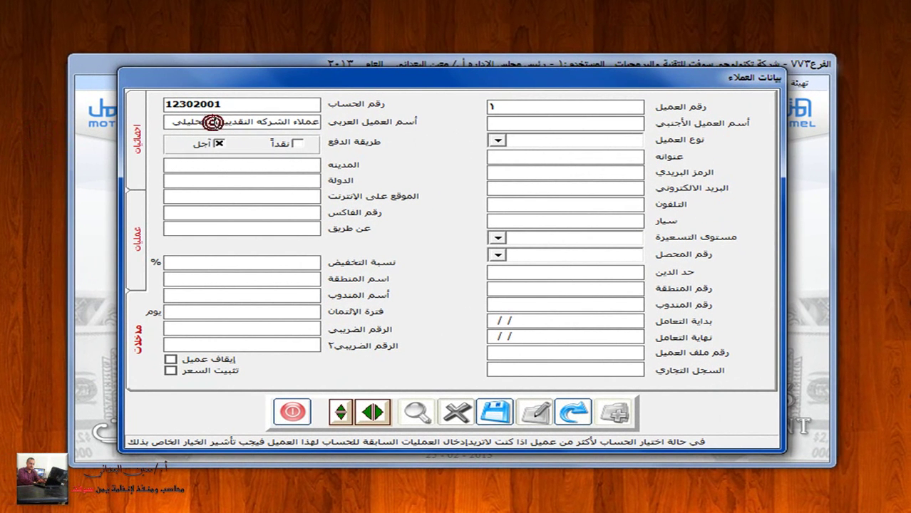
Step: Enter the customer's name, set payment to cash (نقداً), save, and start a blank new record
key("BackSpace")
key("BackSpace")
key("BackSpace")
key("BackSpace")
key("BackSpace")
key("BackSpace")
key("BackSpace")
key("BackSpace")
key("BackSpace")
key("BackSpace")
key("BackSpace")
key("BackSpace")
key("BackSpace")
key("BackSpace")
key("BackSpace")
key("BackSpace")
key("BackSpace")
key("BackSpace")
key("BackSpace")
key("BackSpace")
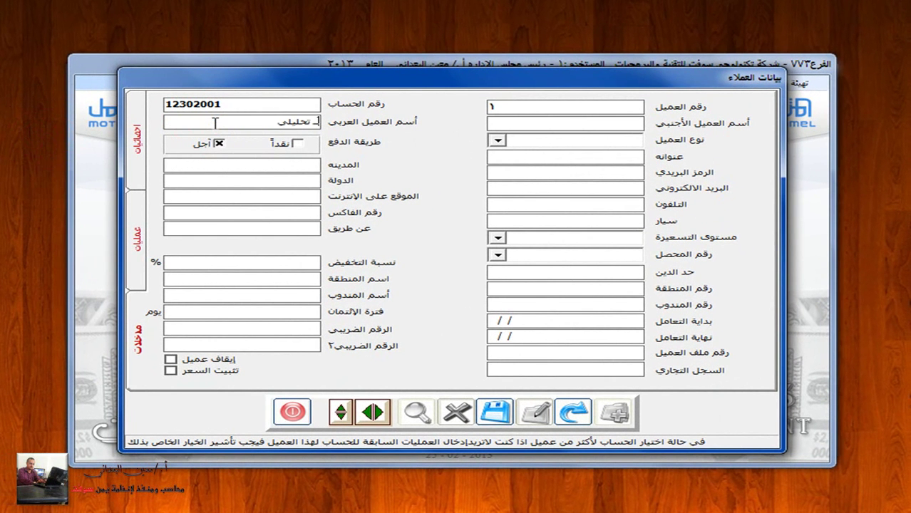
key("BackSpace")
key("BackSpace")
key("BackSpace")
key("BackSpace")
key("BackSpace")
key("BackSpace")
key("BackSpace")
key("BackSpace")
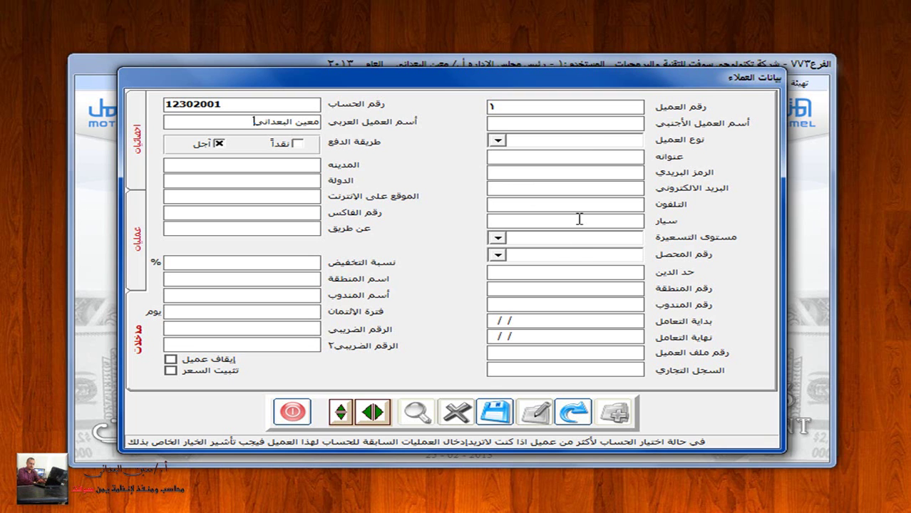
left_click(499, 140)
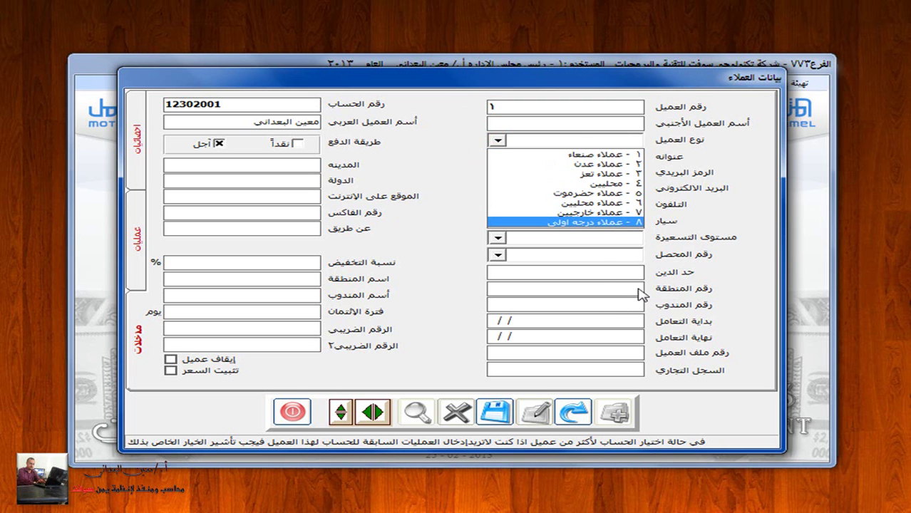
left_click(303, 147)
left_click(297, 144)
left_click(217, 142)
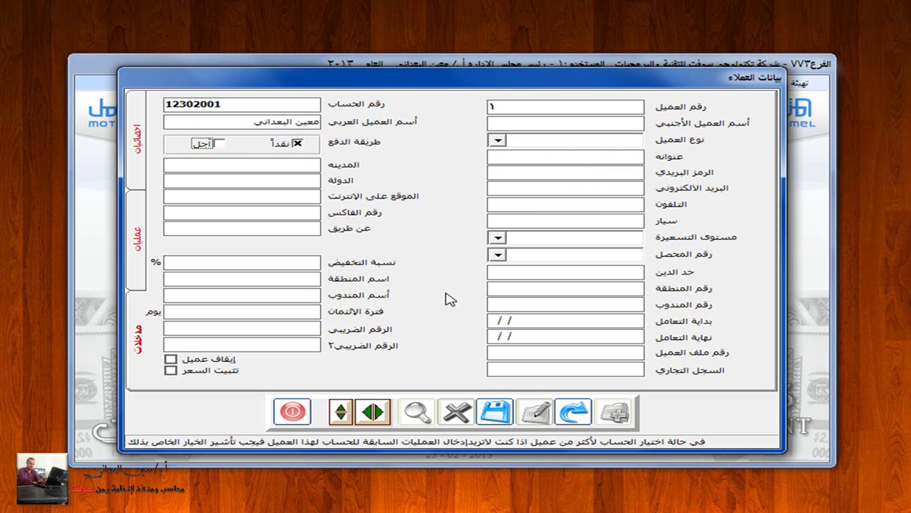
left_click(499, 413)
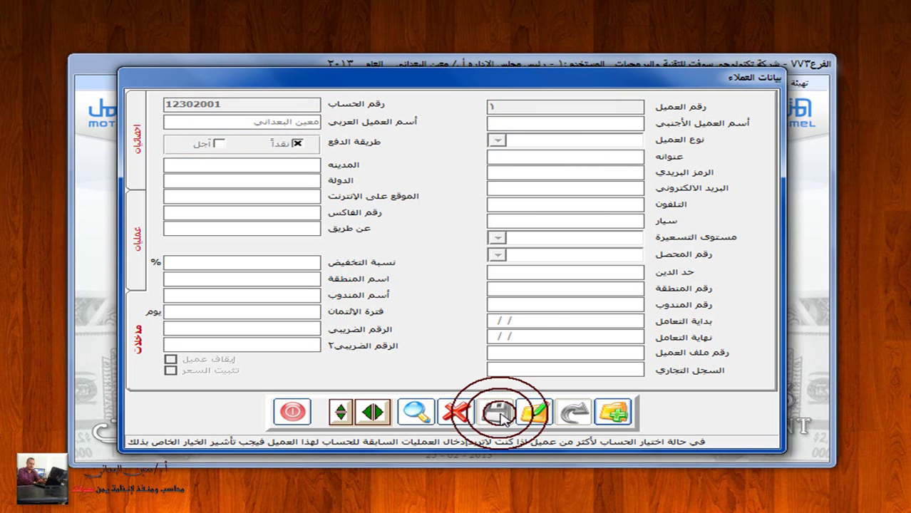
left_click(613, 412)
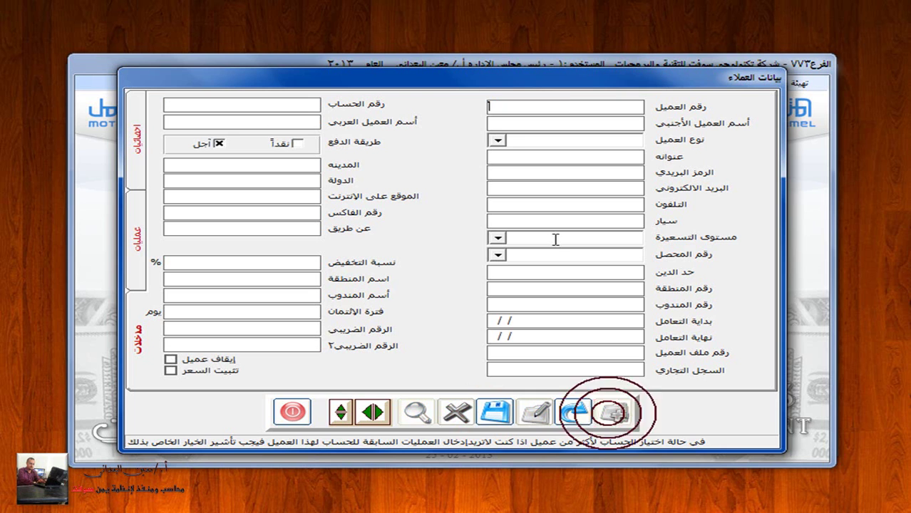
Step: Enter customer 2 and link it to account 12302001 from the accounts list
type("2")
left_click(306, 99)
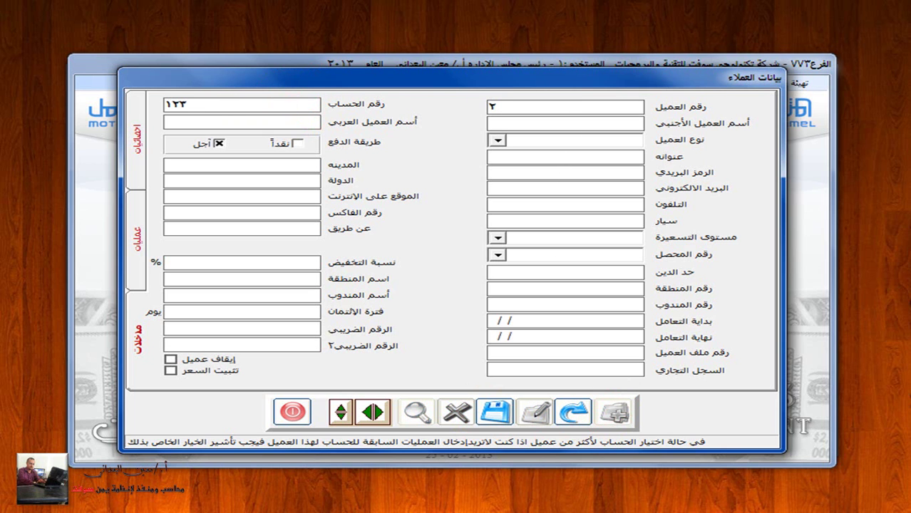
type("12302")
key("Return")
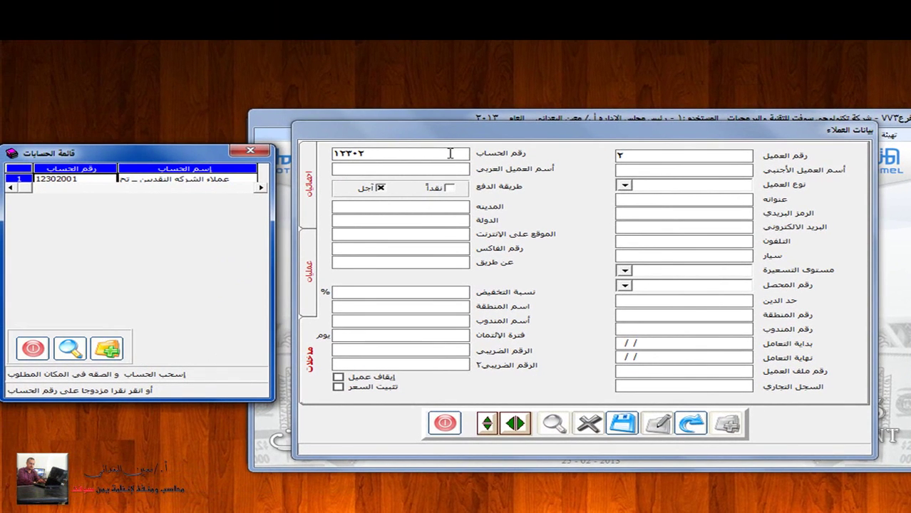
double_click(230, 178)
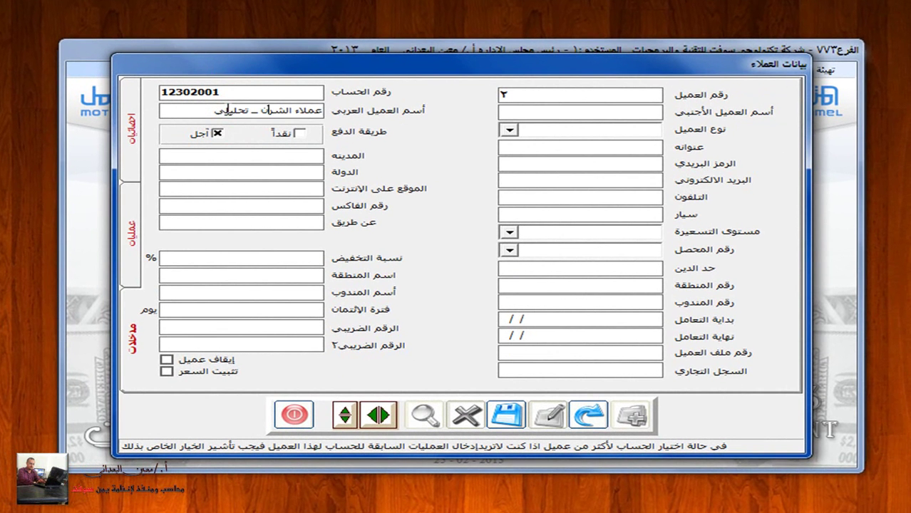
Step: Replace the name with the customer's name, set cash payment, save, and close the form
key("Delete")
key("Delete")
key("Delete")
key("Delete")
key("Delete")
key("Delete")
key("Delete")
key("Delete")
key("Delete")
key("Delete")
key("Delete")
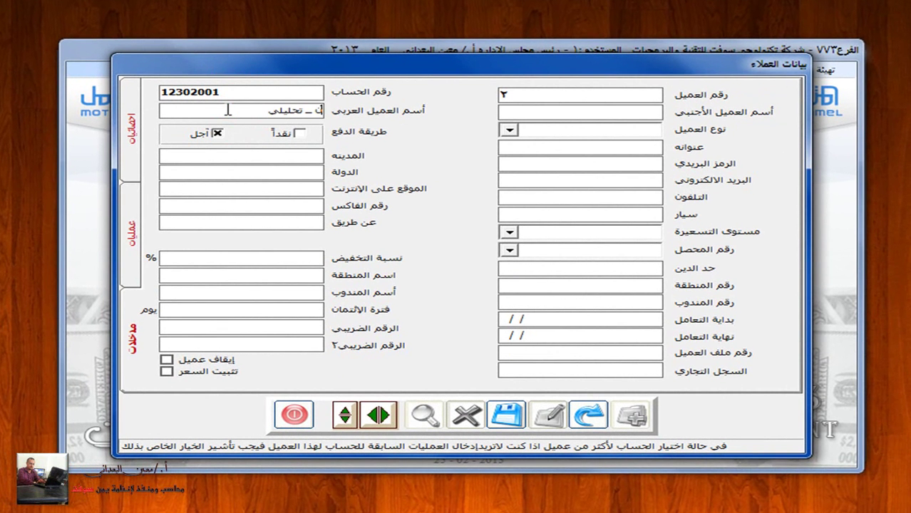
key("Delete")
key("Delete")
key("Delete")
key("Delete")
key("Delete")
key("Delete")
key("Delete")
key("Delete")
key("Delete")
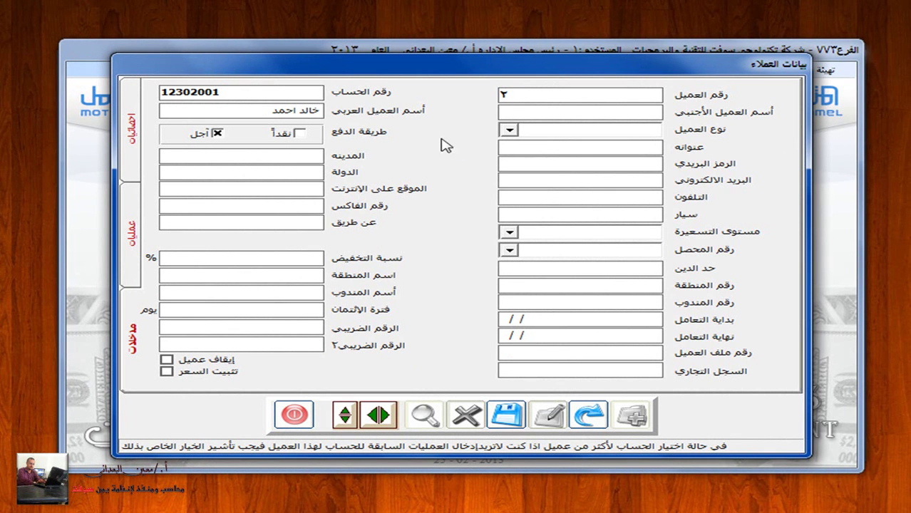
left_click(301, 134)
left_click(215, 134)
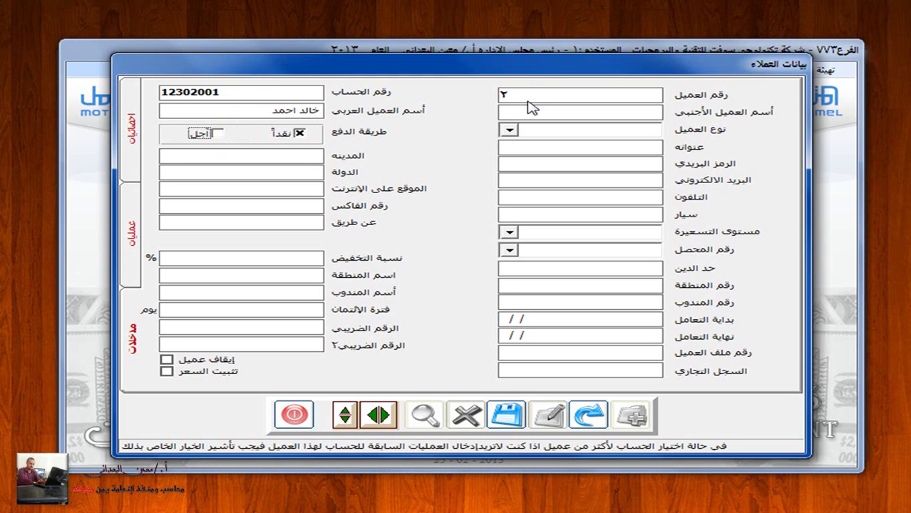
left_click(506, 417)
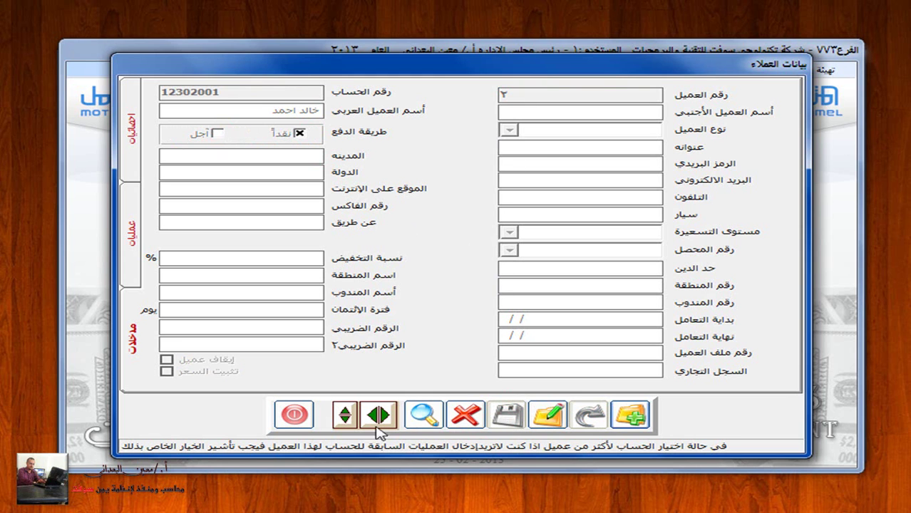
left_click(293, 416)
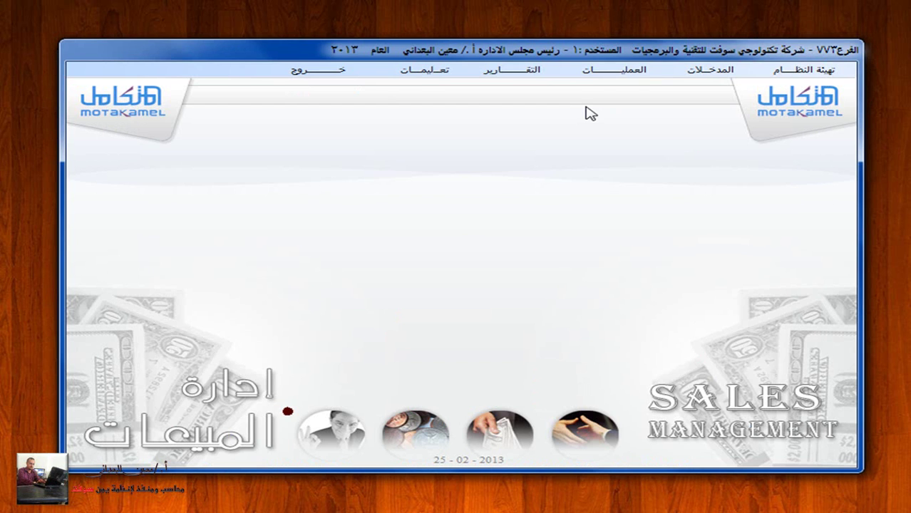
left_click(642, 74)
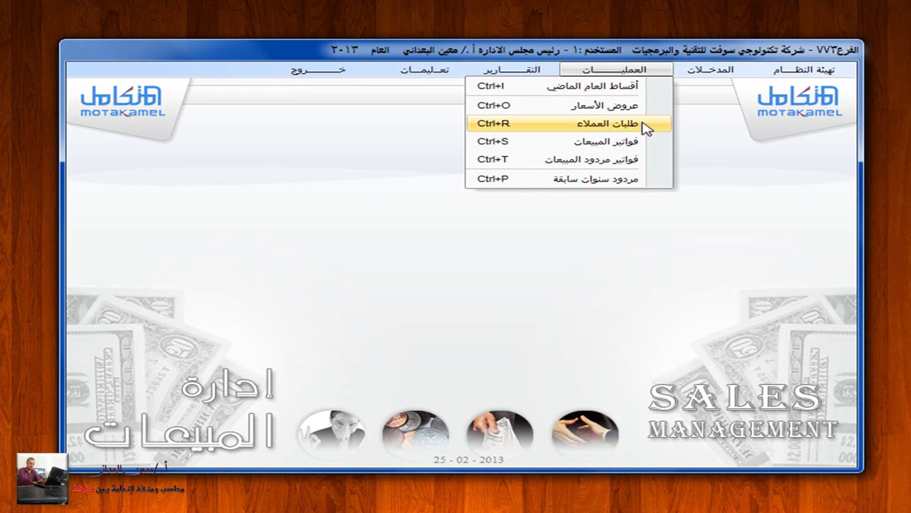
left_click(648, 144)
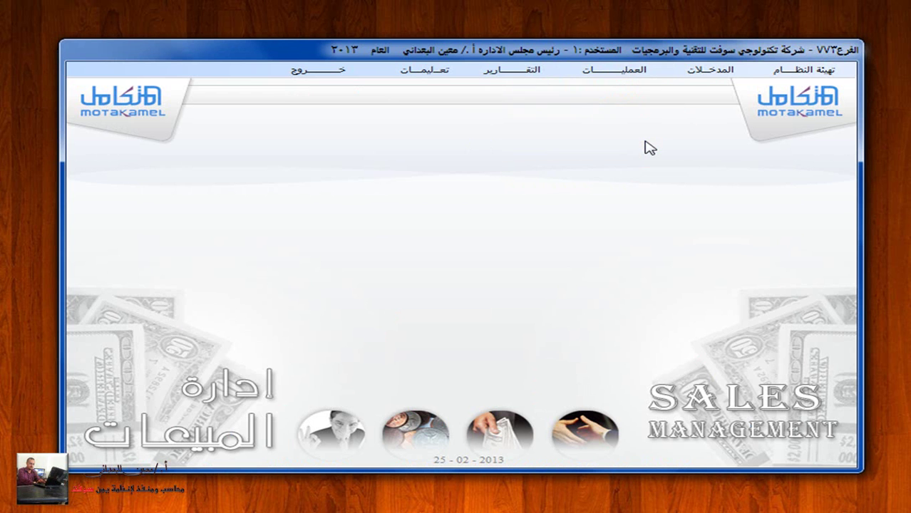
left_click(632, 429)
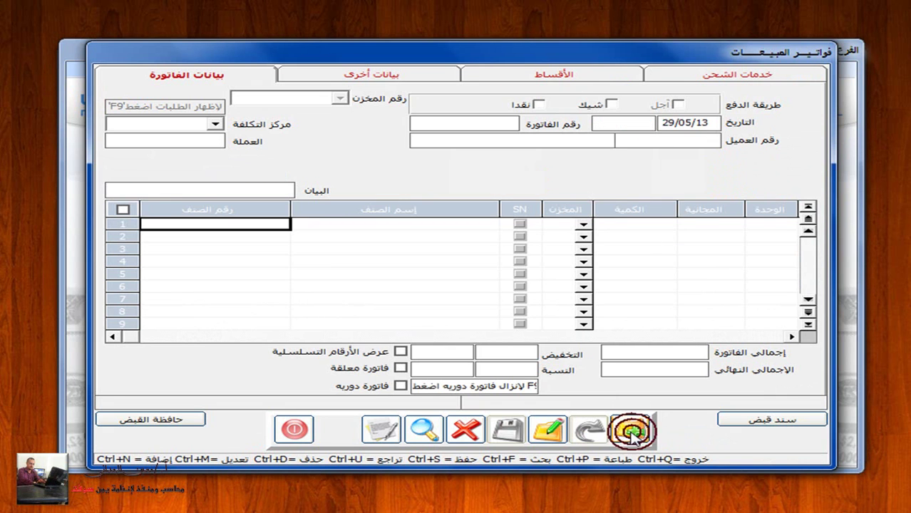
left_click(538, 105)
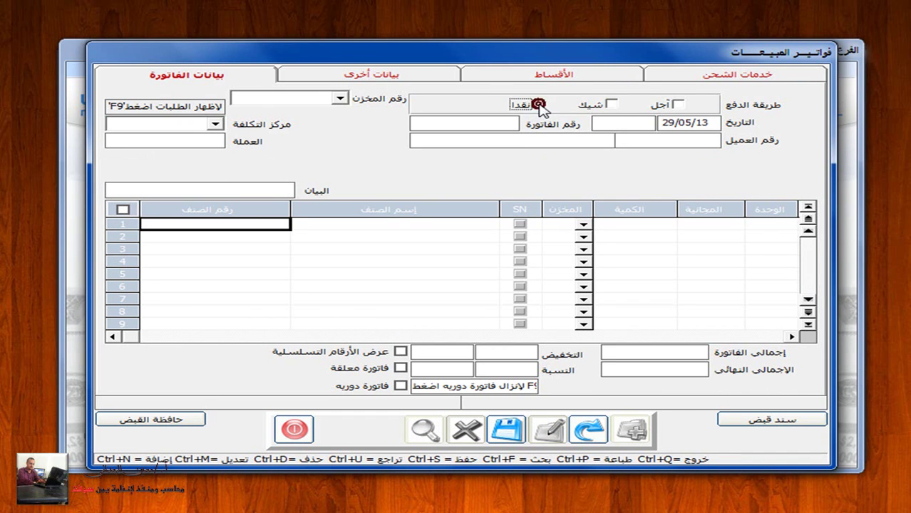
left_click(340, 97)
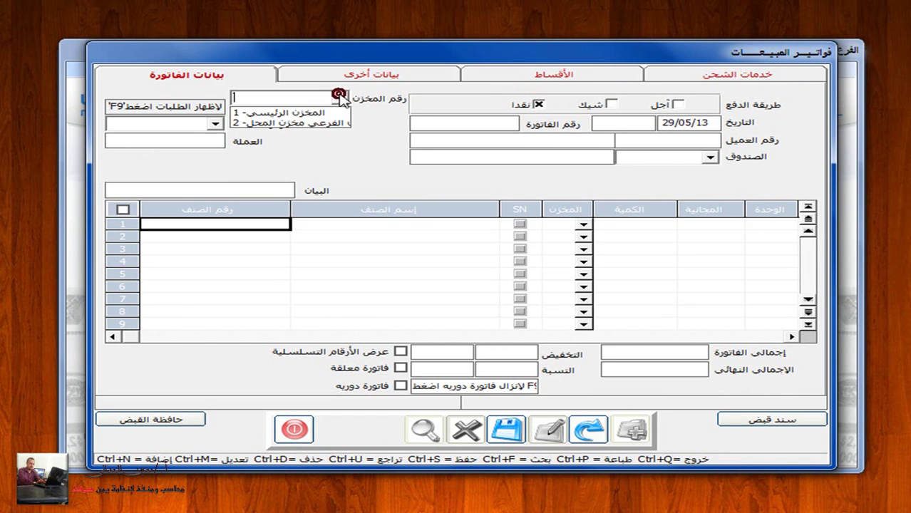
left_click(311, 113)
left_click(447, 123)
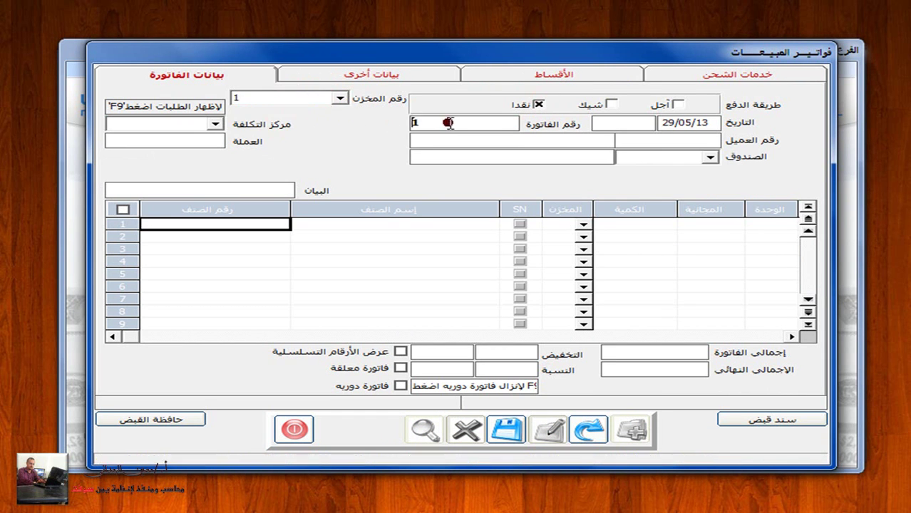
left_click(636, 140)
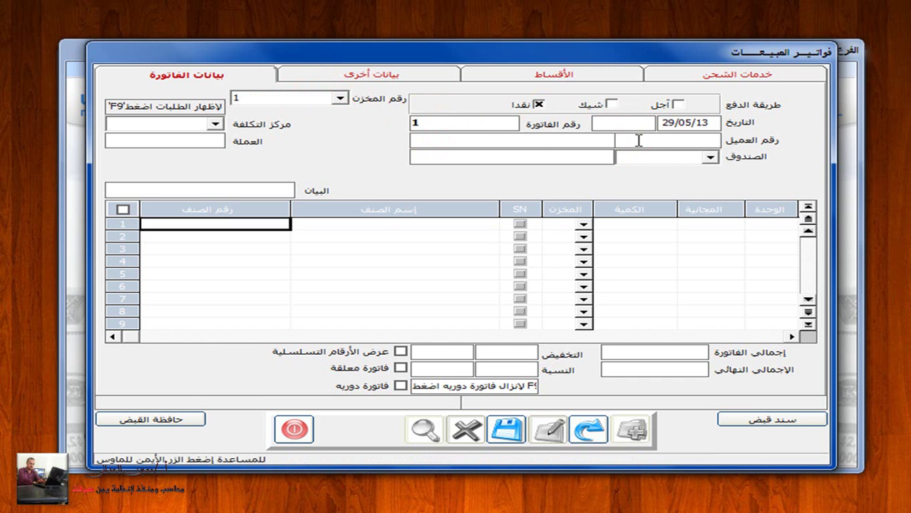
right_click(601, 140)
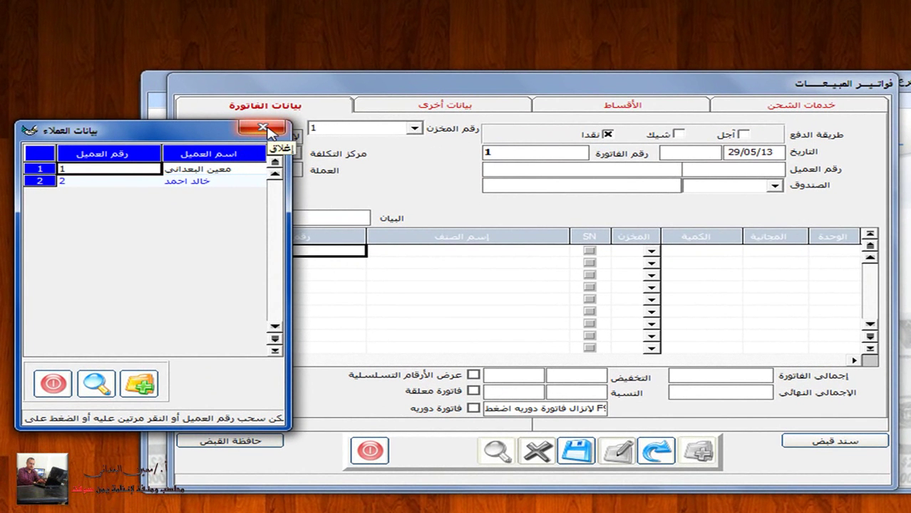
left_click(264, 129)
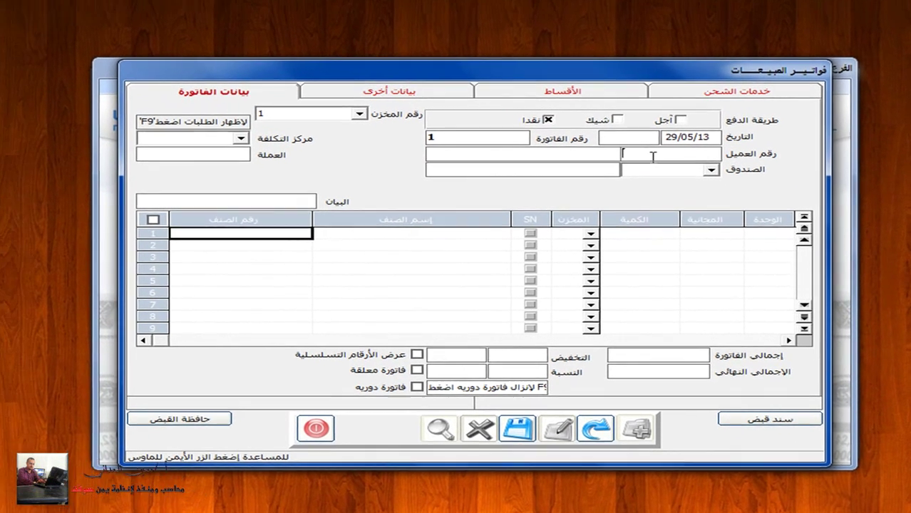
double_click(633, 142)
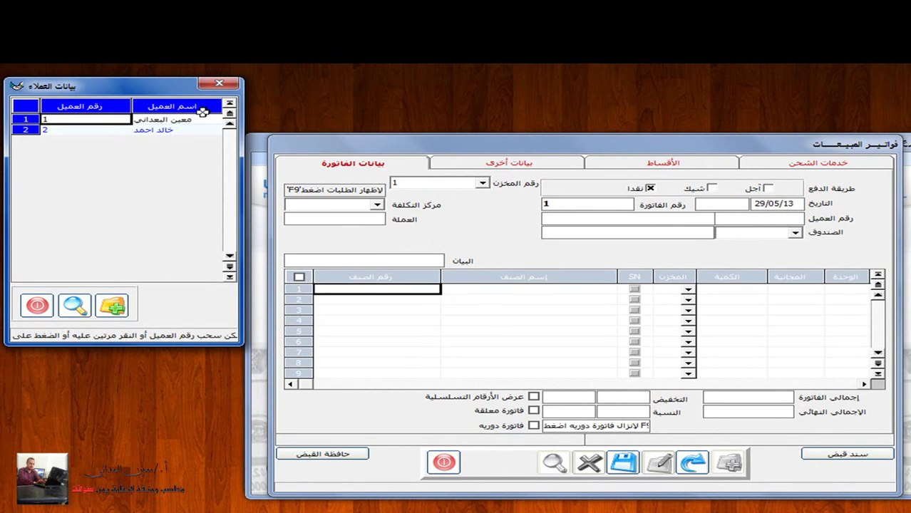
left_click(219, 83)
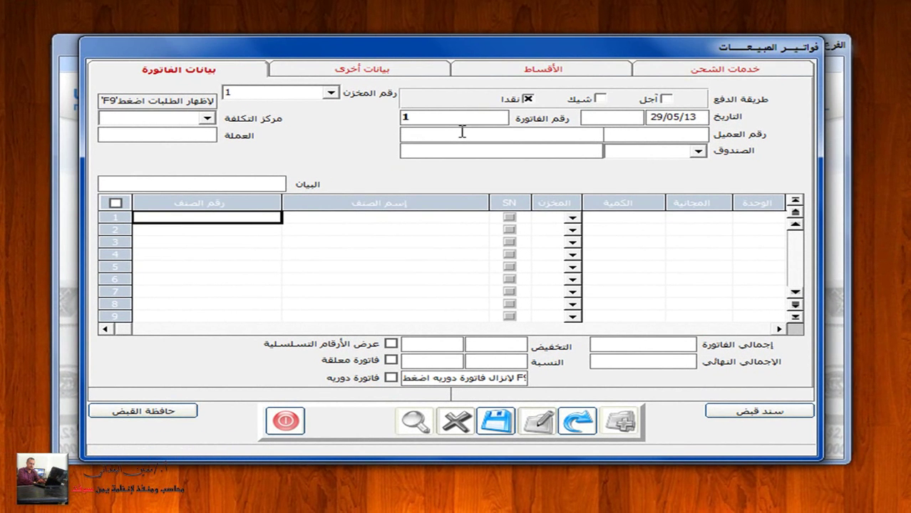
Step: Set the invoice customer to customer 1, the Yemeni-riyal cash box, and a cash-sales description
left_click(591, 134)
type("معين")
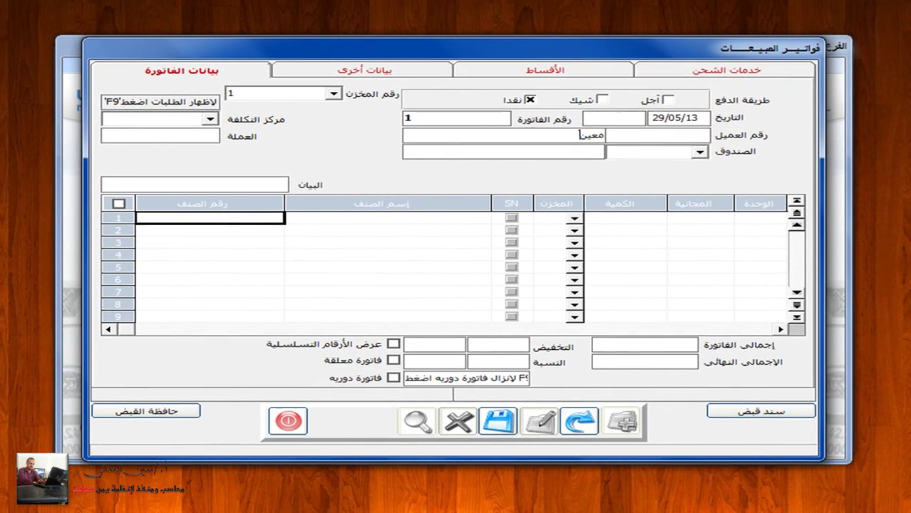
key("Return")
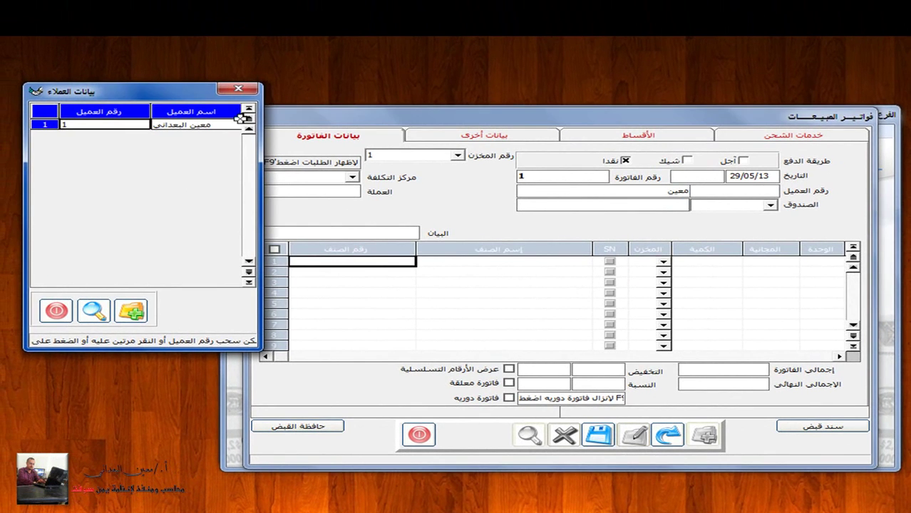
double_click(205, 124)
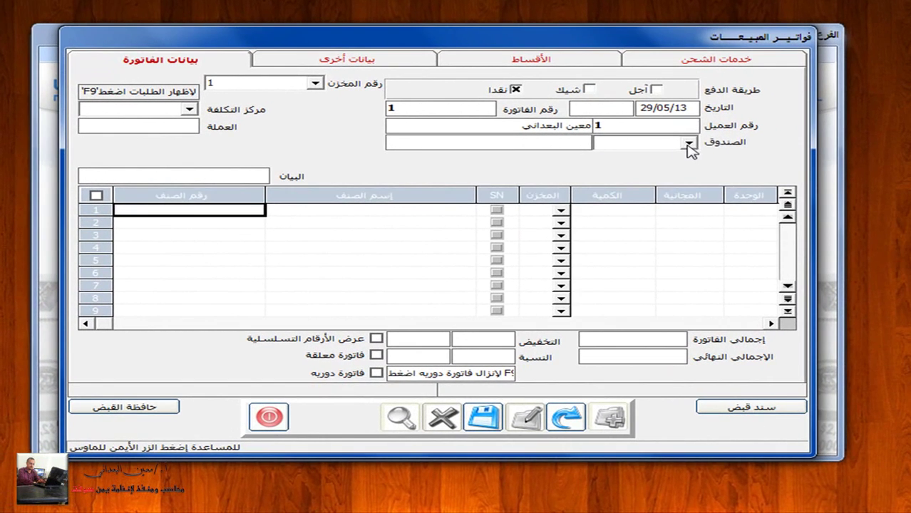
left_click(769, 205)
left_click(671, 156)
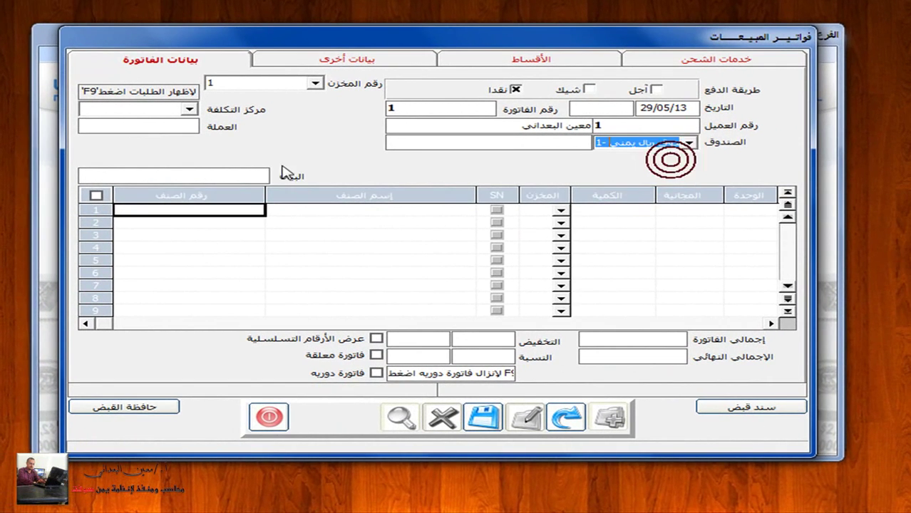
left_click(226, 172)
type("مبيعات م")
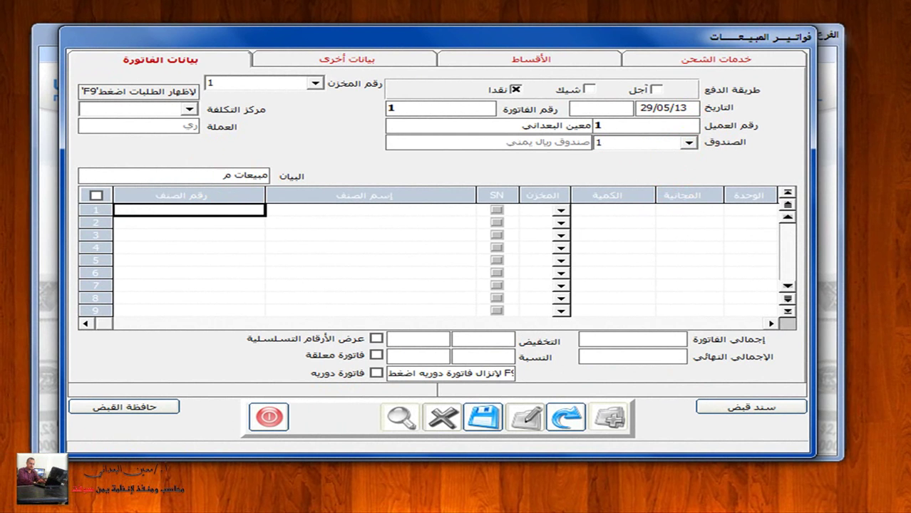
key("BackSpace")
type("نقدية للعميل معيني")
key("BackSpace")
key("BackSpace")
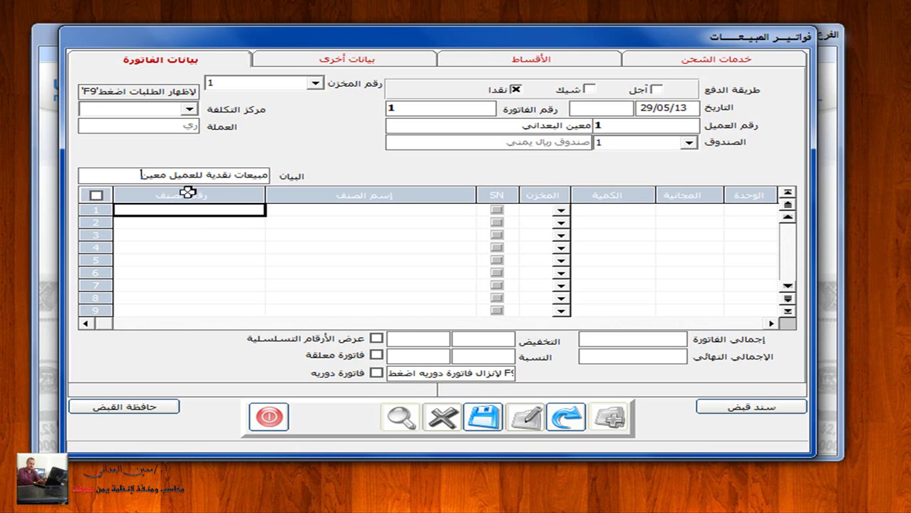
Step: Add item 001-001 Samsung Galaxy 3, quantity 3 at 150000, totalling 450000.00
left_click(214, 209)
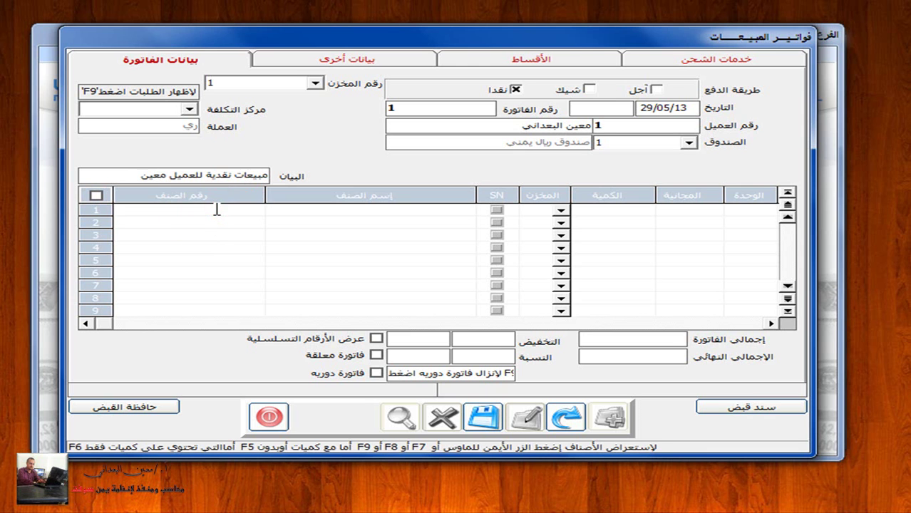
type("001-001")
key("Return")
key("Return")
key("Return")
key("Return")
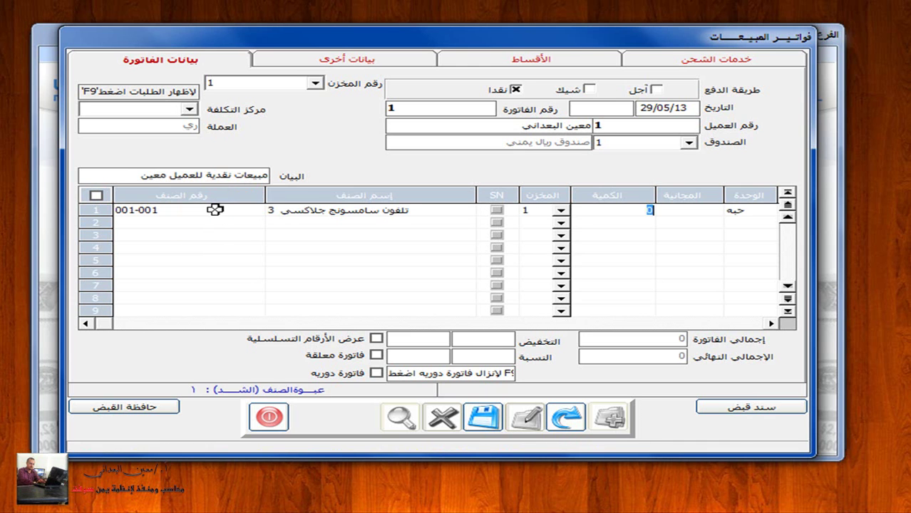
key("Return")
key("Return")
key("Return")
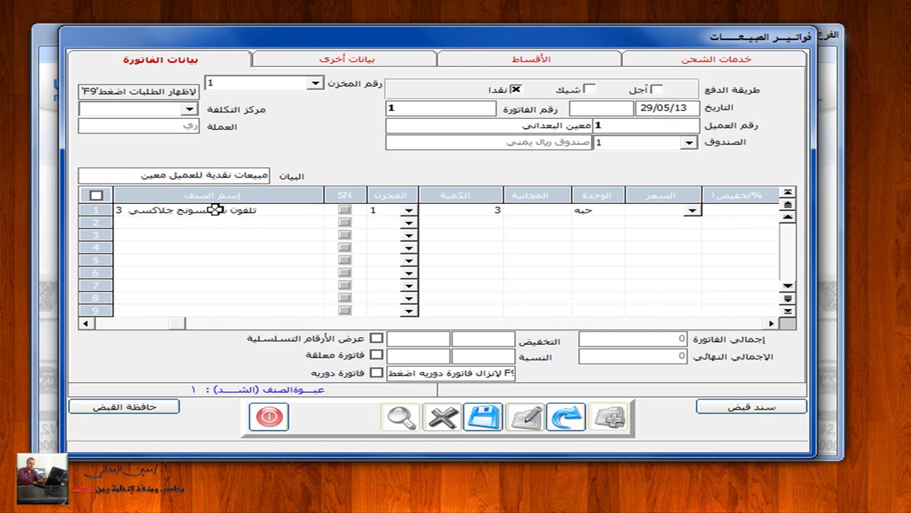
type("1500")
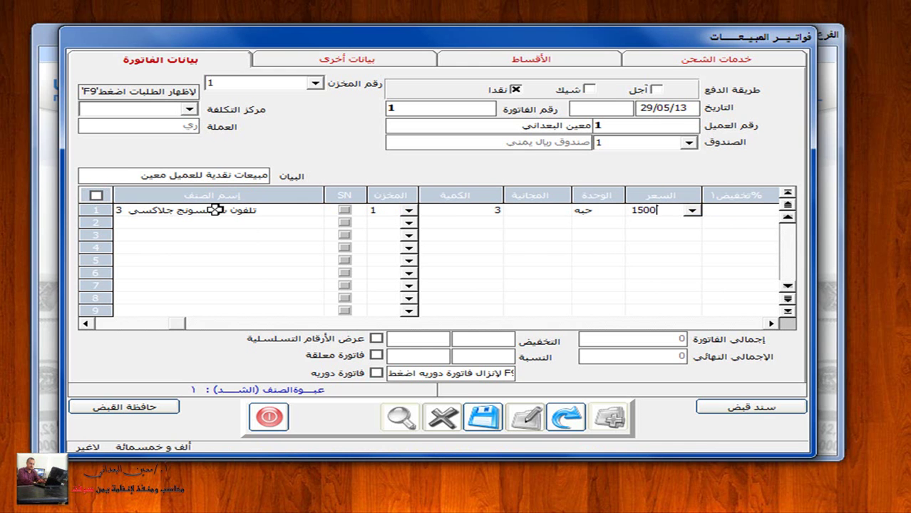
type("00")
key("Return")
key("Return")
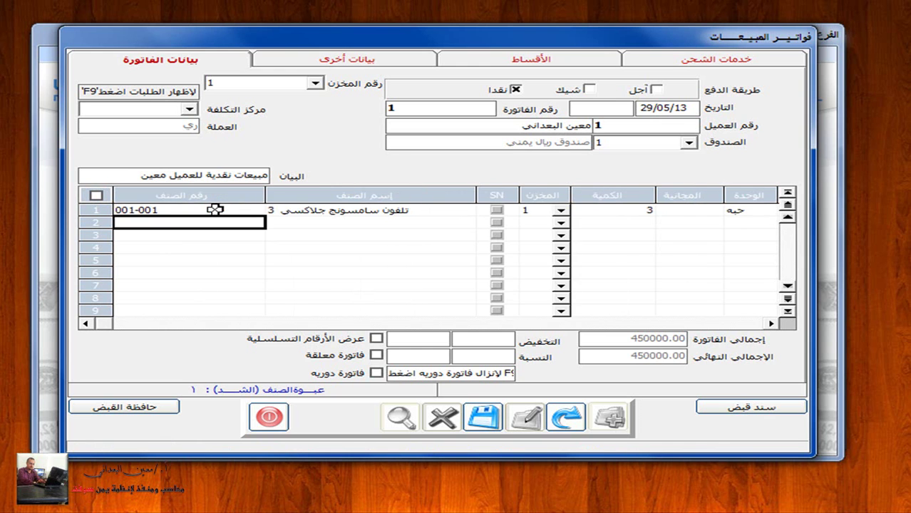
key("Return")
type("*")
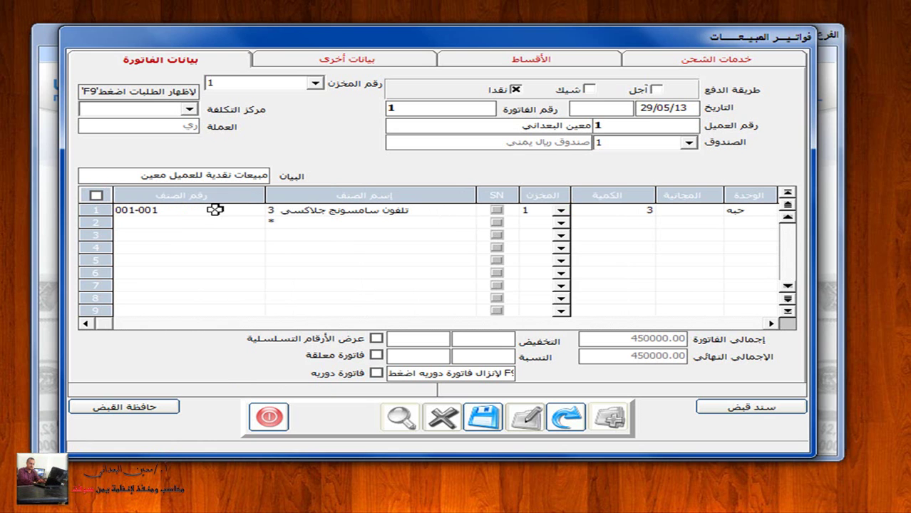
type("جلاكس")
Step: Add one iPhone 5 (001-003) at 170000 on line 2, totalling 620000.00, and save the invoice
key("BackSpace")
key("Return")
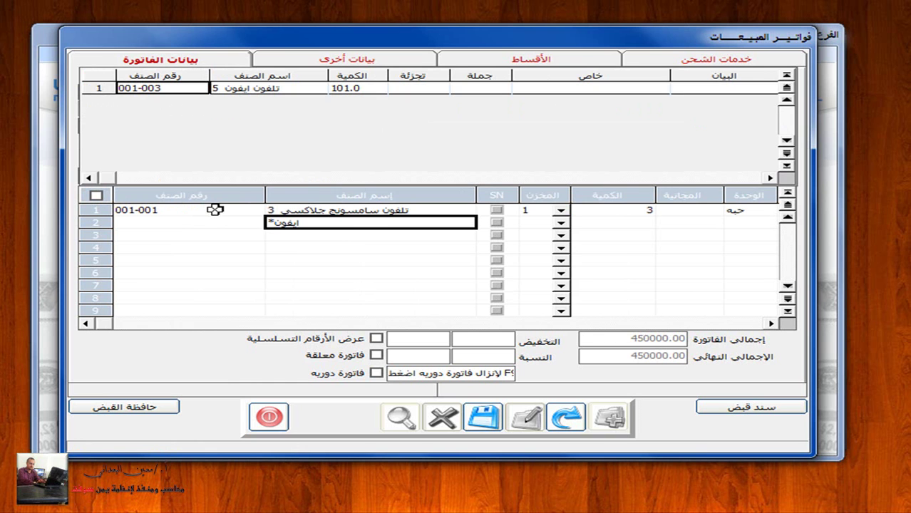
double_click(260, 88)
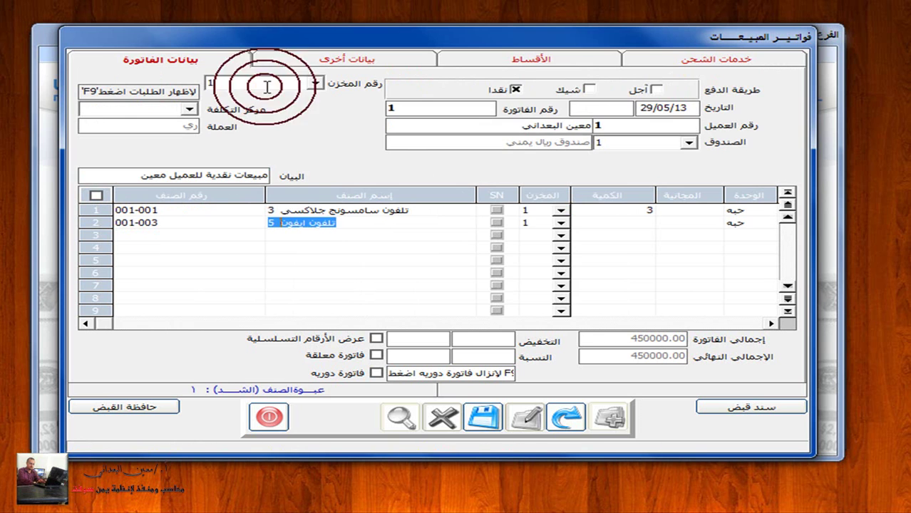
key("Return")
type("1")
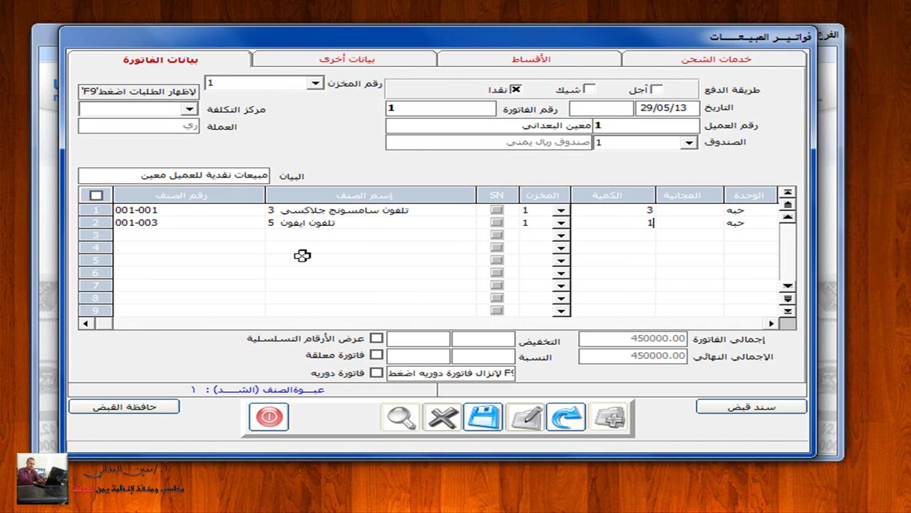
key("Return")
key("Return")
key("Return")
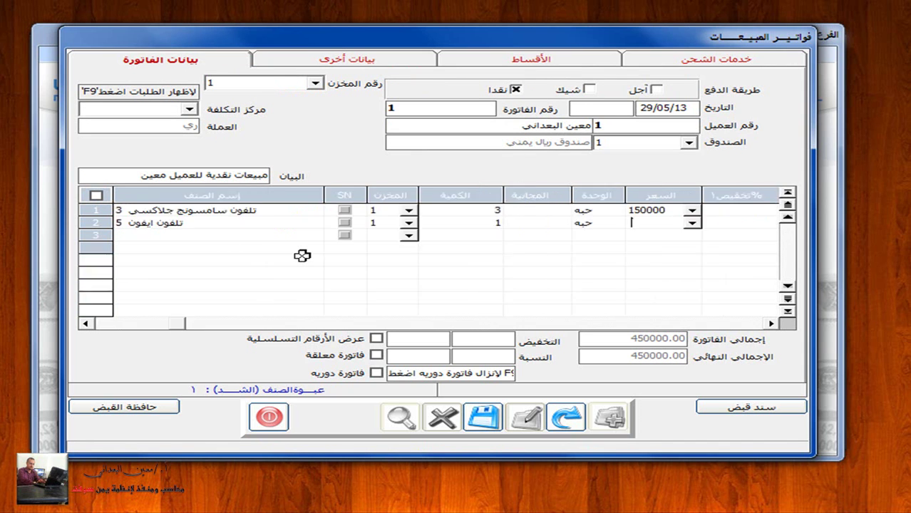
type("170000")
key("Return")
key("Return")
key("Return")
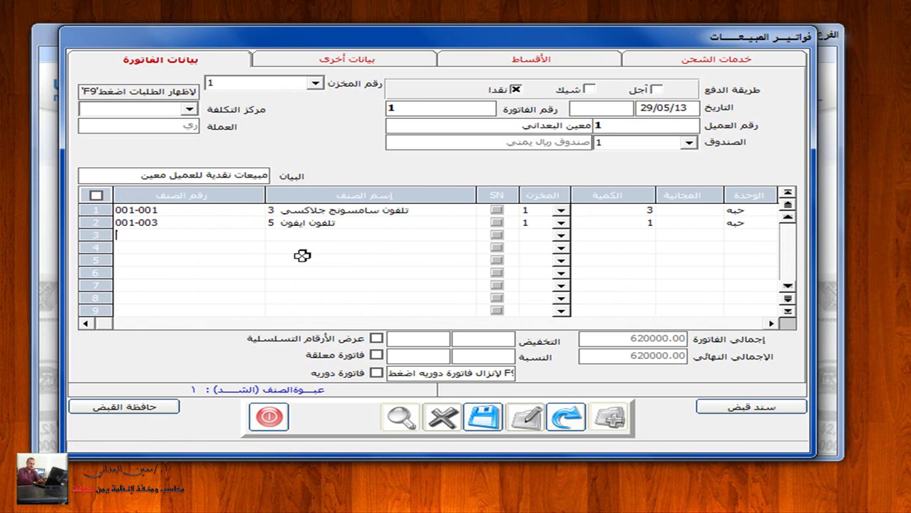
left_click(483, 417)
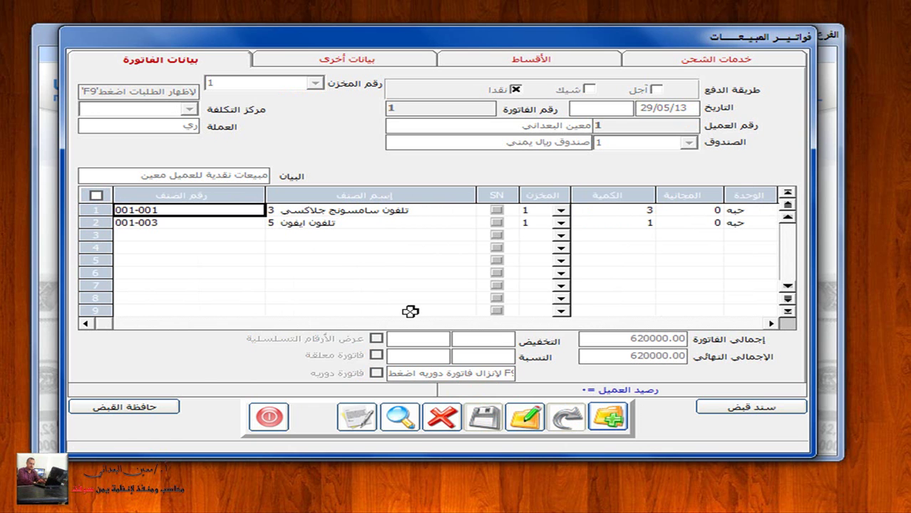
Step: Leave Sales and open the General Ledger's sales-invoice posting (الترحيل > فواتير المبيعات)
left_click(270, 417)
left_click(317, 54)
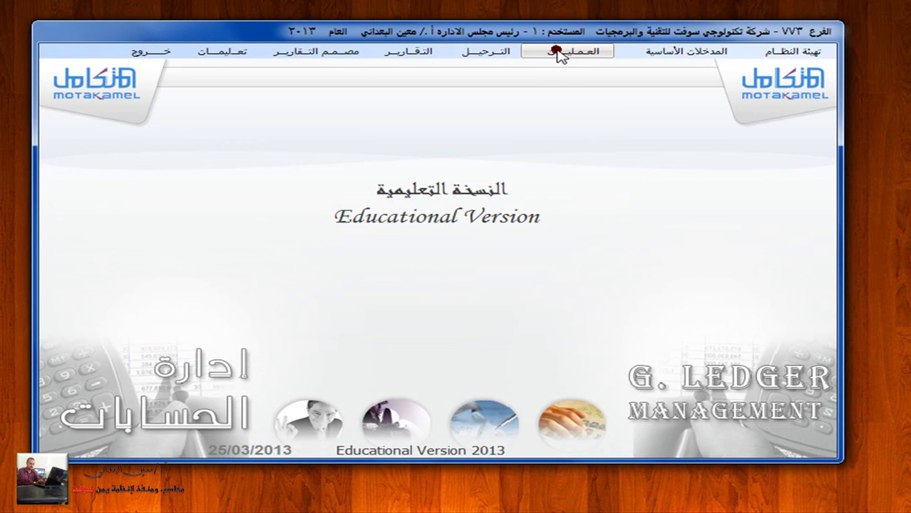
left_click(556, 51)
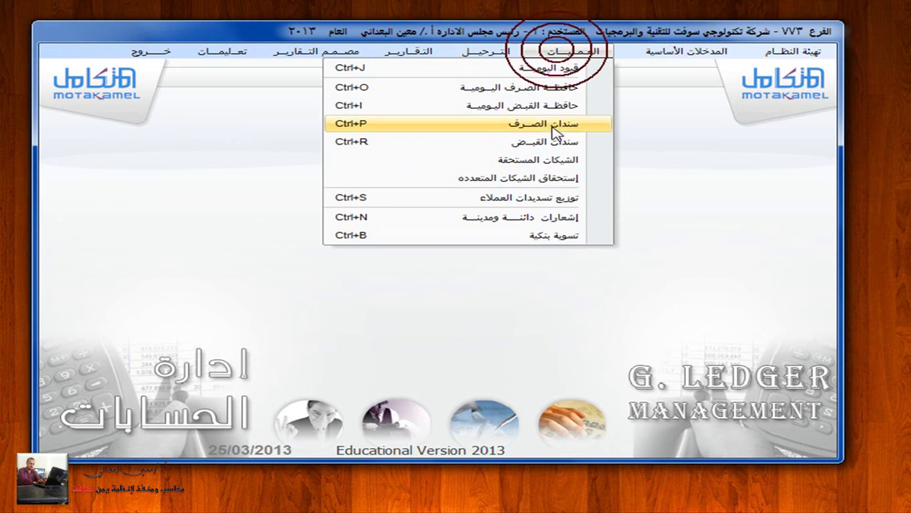
mouse_move(486, 51)
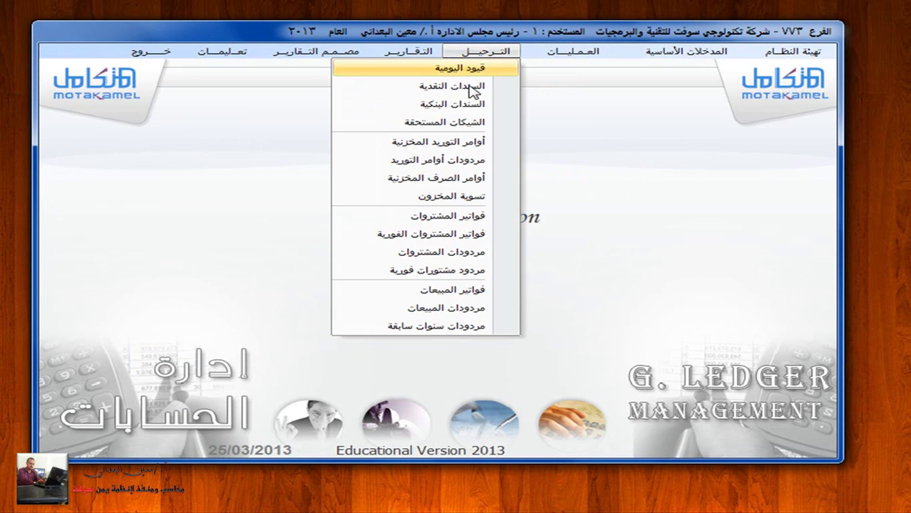
left_click(479, 291)
Step: Post cash (1-نقد) sales invoice 1 invoice-by-invoice, then return to the Sales module
left_click(460, 176)
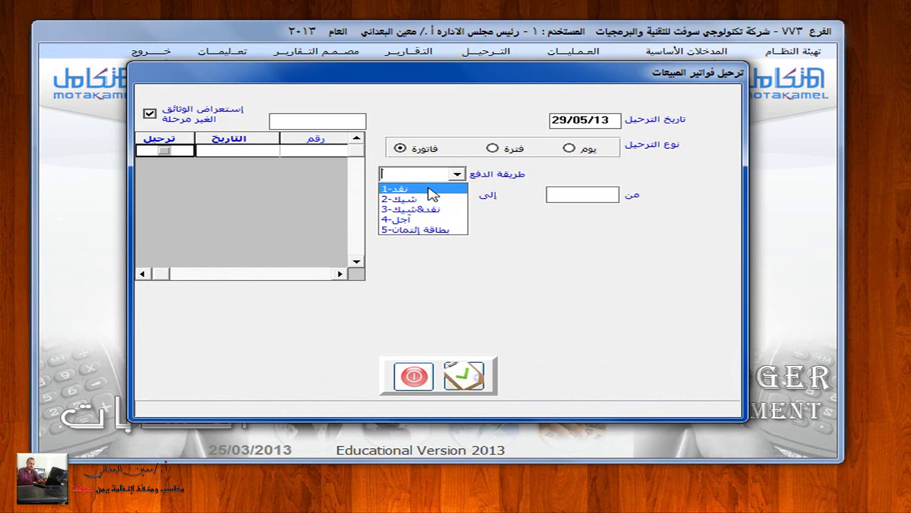
left_click(417, 188)
left_click(401, 149)
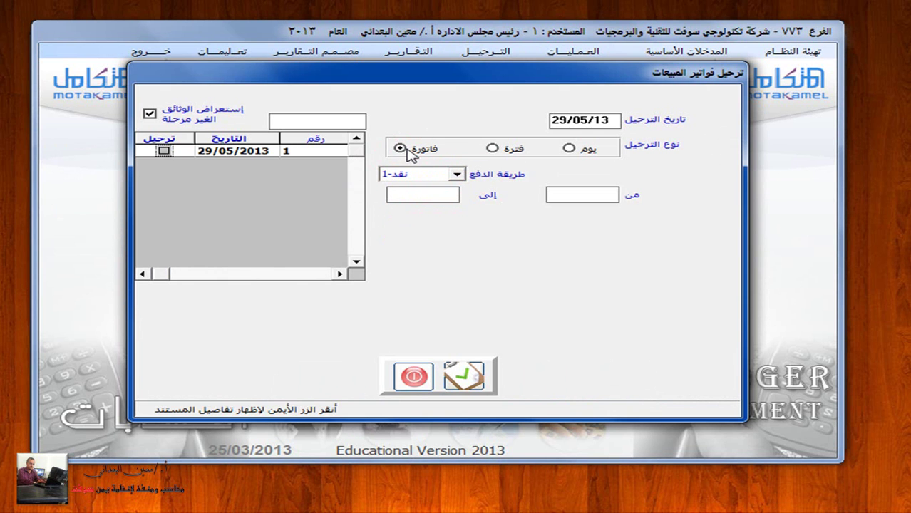
left_click(463, 375)
left_click(419, 377)
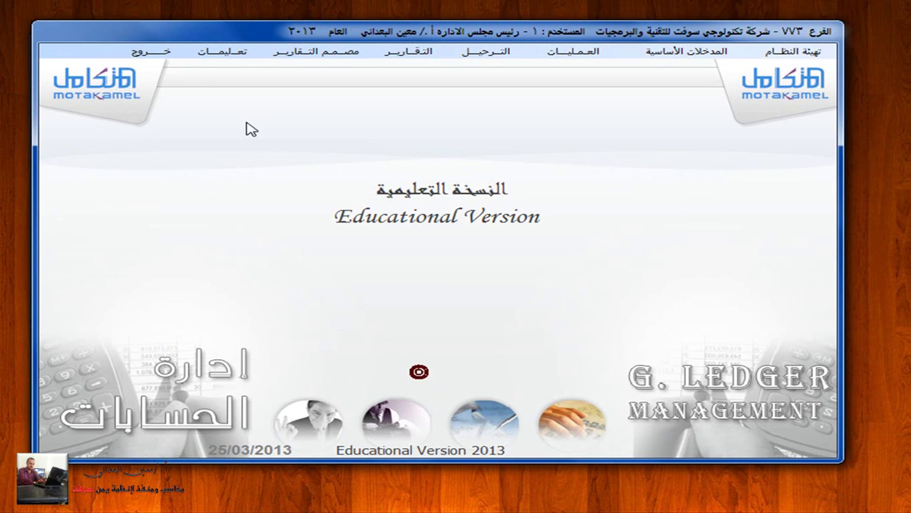
left_click(156, 54)
left_click(795, 244)
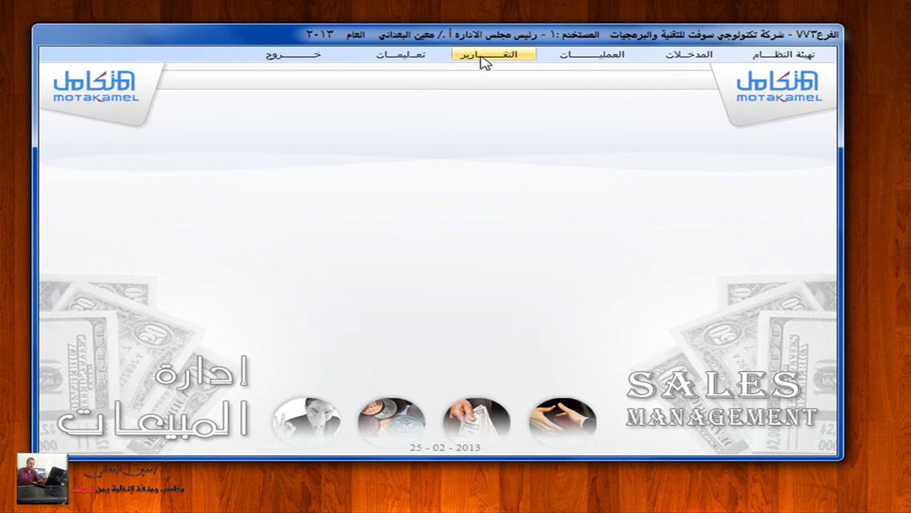
Step: Open the Sales Invoices report grouped by customer with analytic type تحليلي-2, showing its options
left_click(486, 57)
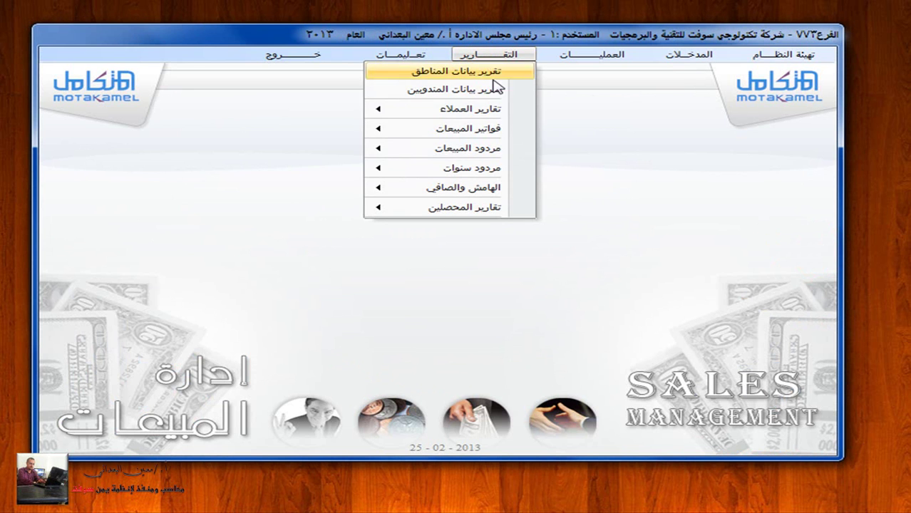
mouse_move(509, 132)
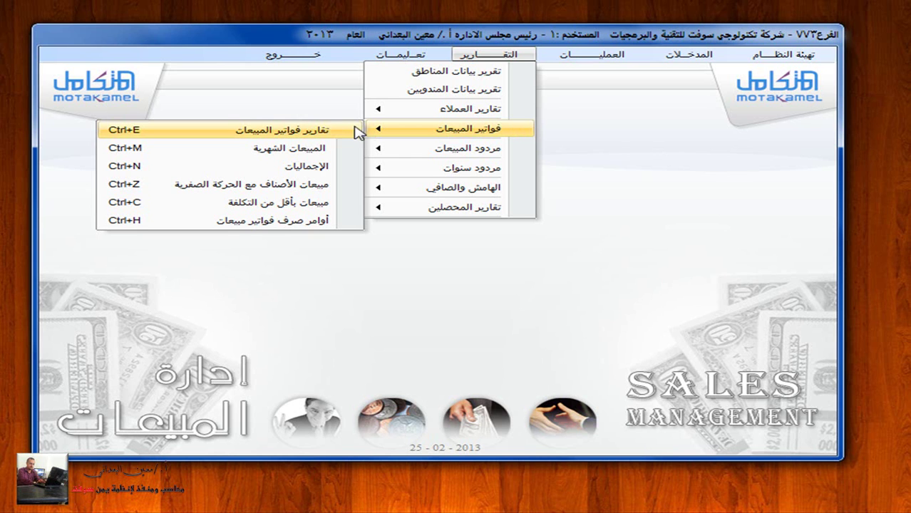
left_click(324, 132)
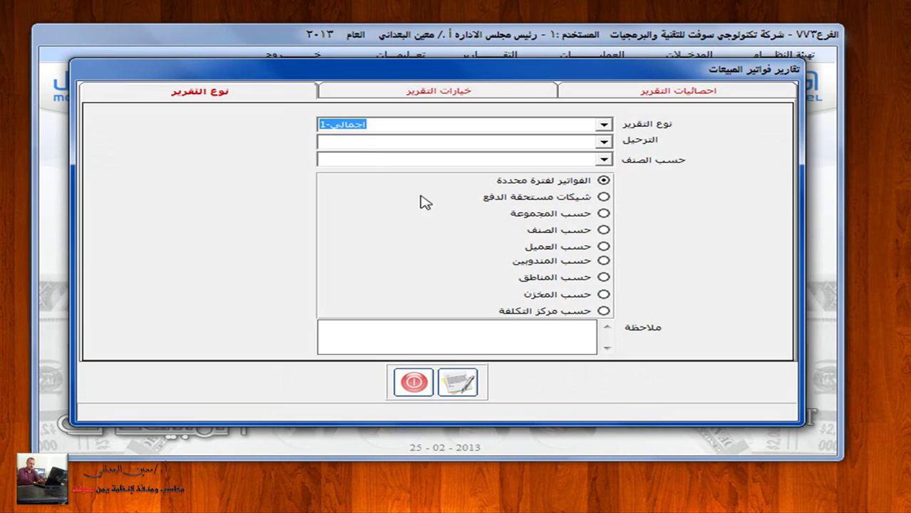
left_click(578, 246)
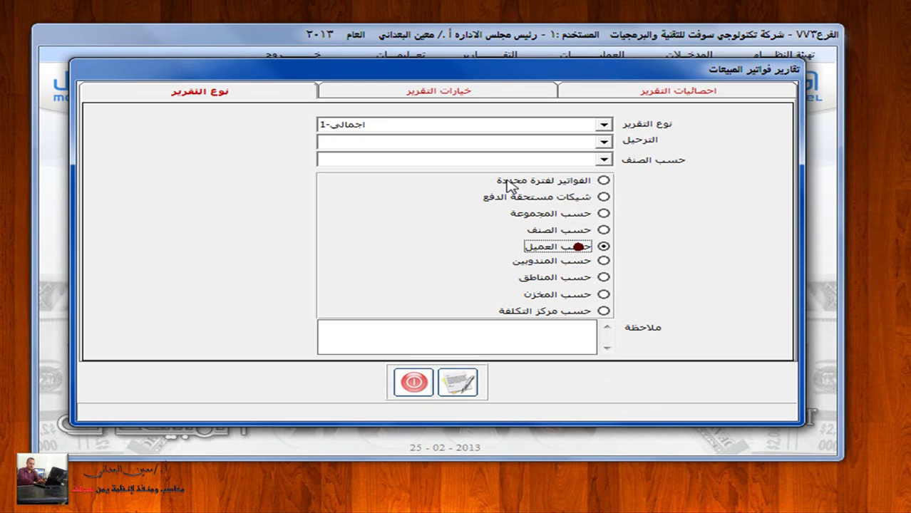
left_click(607, 125)
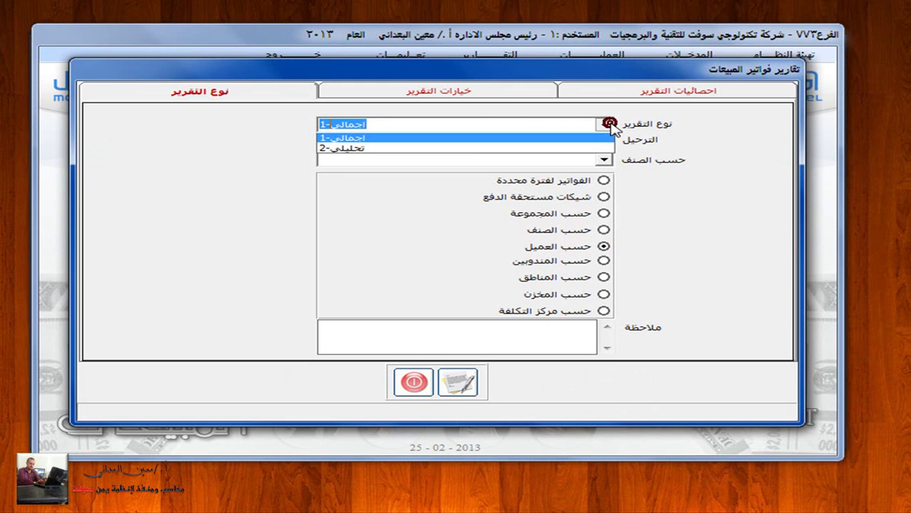
left_click(536, 151)
left_click(494, 89)
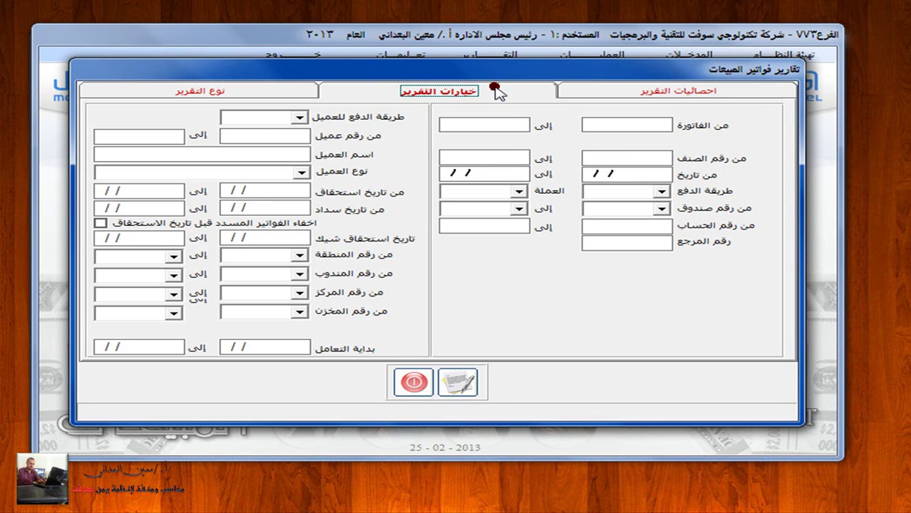
Step: Filter the sales-invoices report to payment method 'نقد- 1' and the first customer, then preview it
left_click(302, 173)
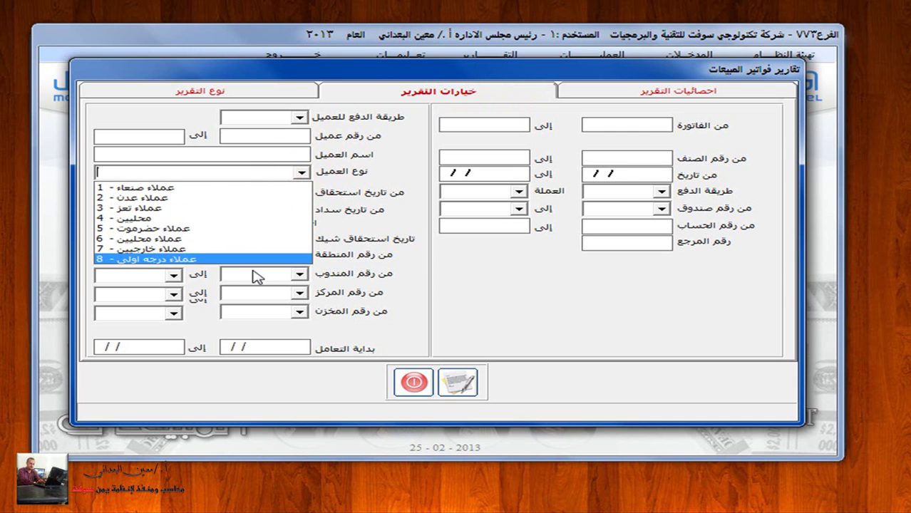
left_click(405, 173)
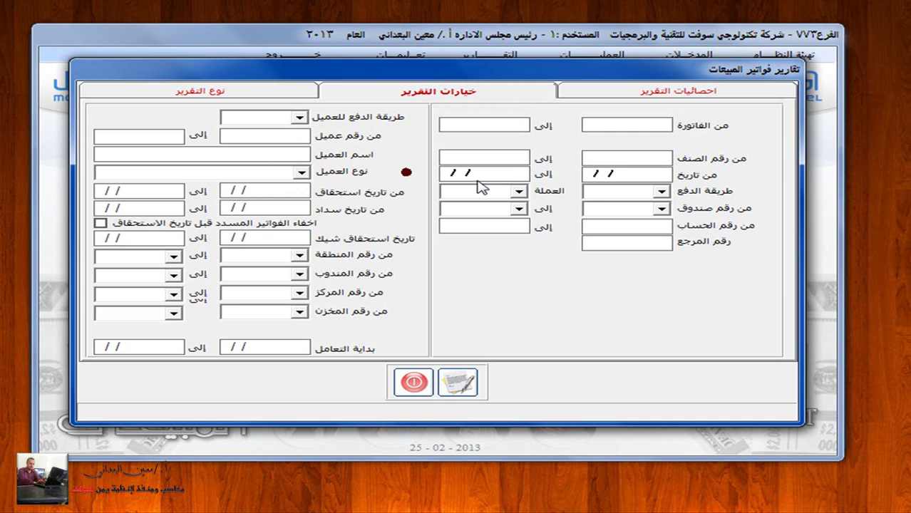
left_click(300, 116)
left_click(269, 130)
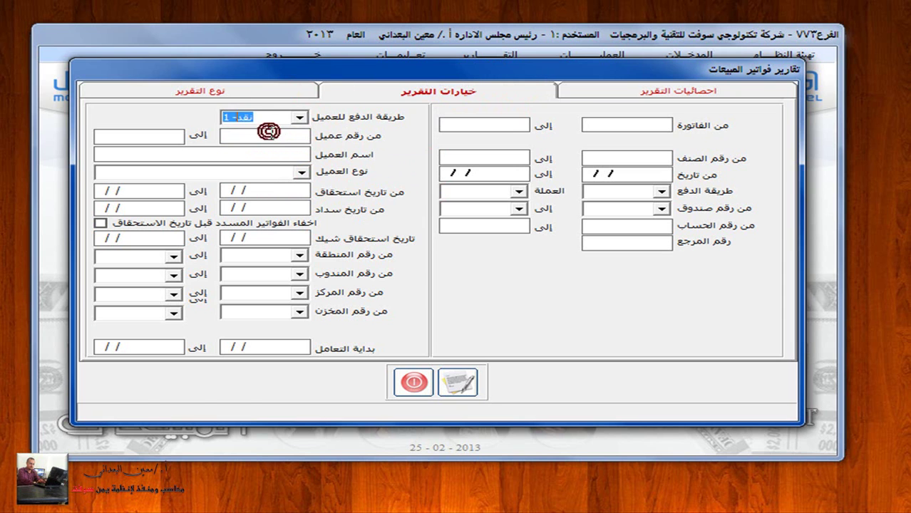
right_click(269, 135)
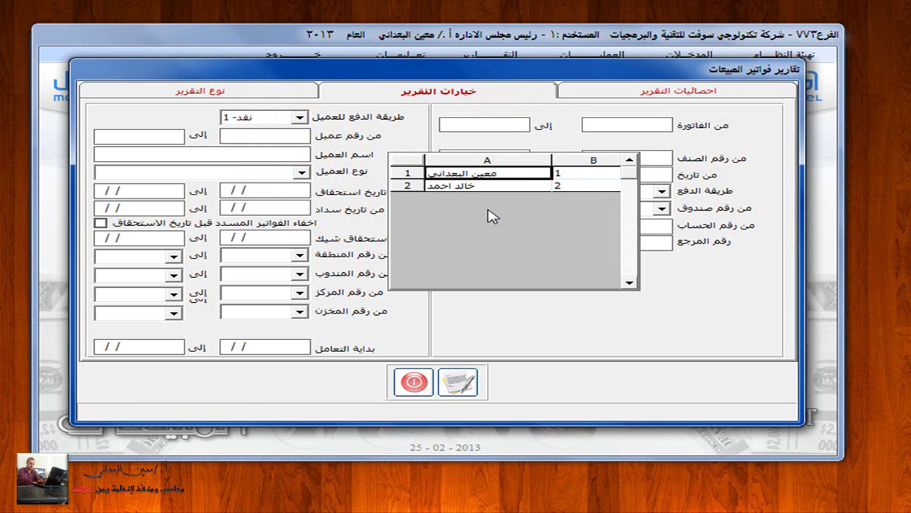
double_click(479, 176)
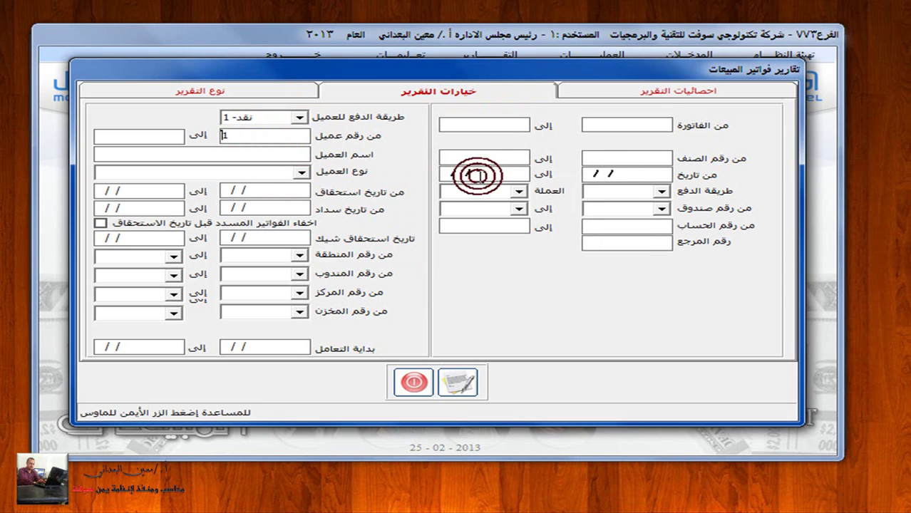
left_click(465, 380)
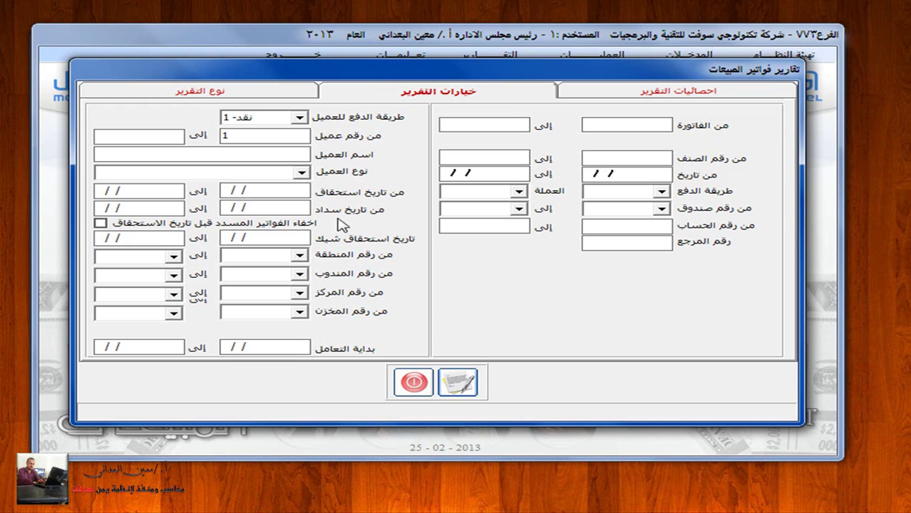
Step: Preview the invoice report for the third customer (003) with payment 'أجل- 2', showing the 18,300 invoice
left_click(300, 116)
left_click(284, 142)
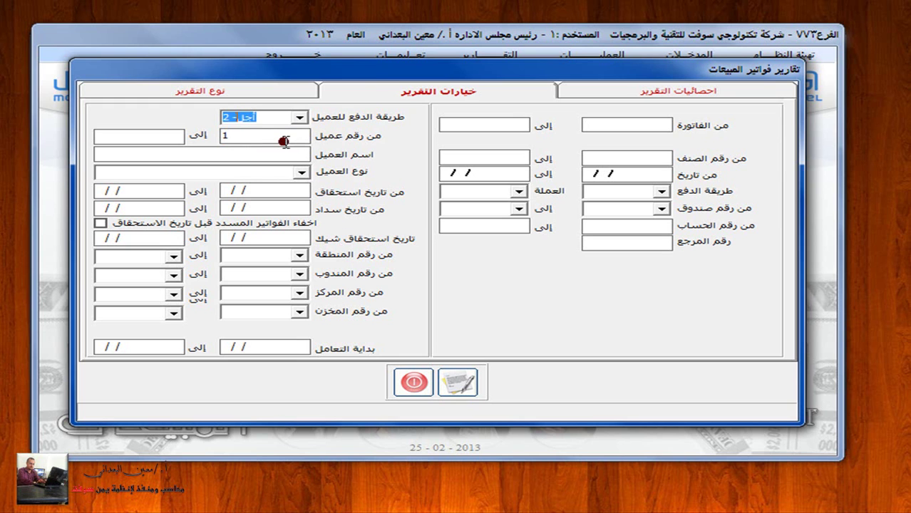
left_click(283, 136)
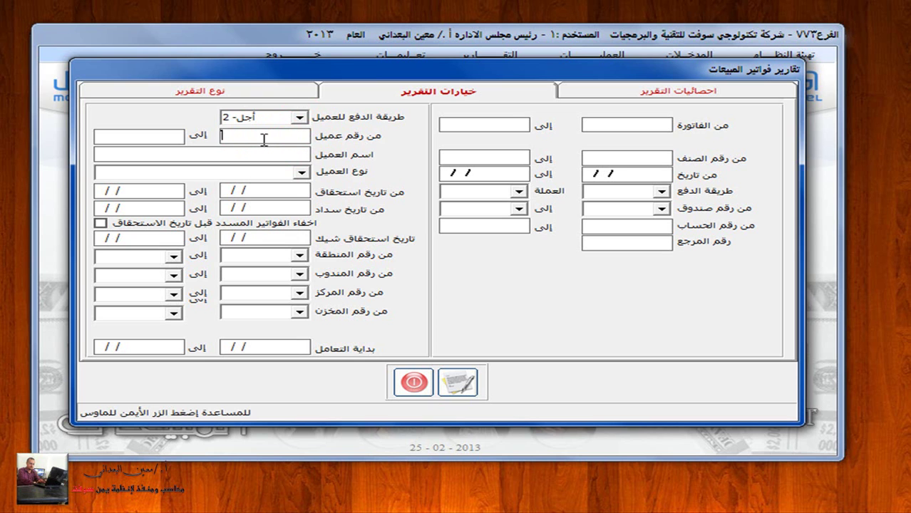
right_click(261, 142)
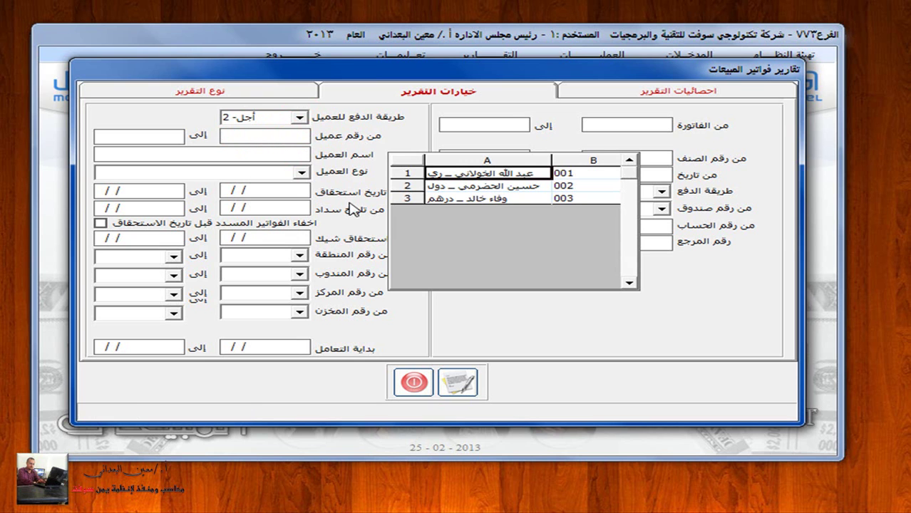
double_click(462, 198)
left_click(460, 383)
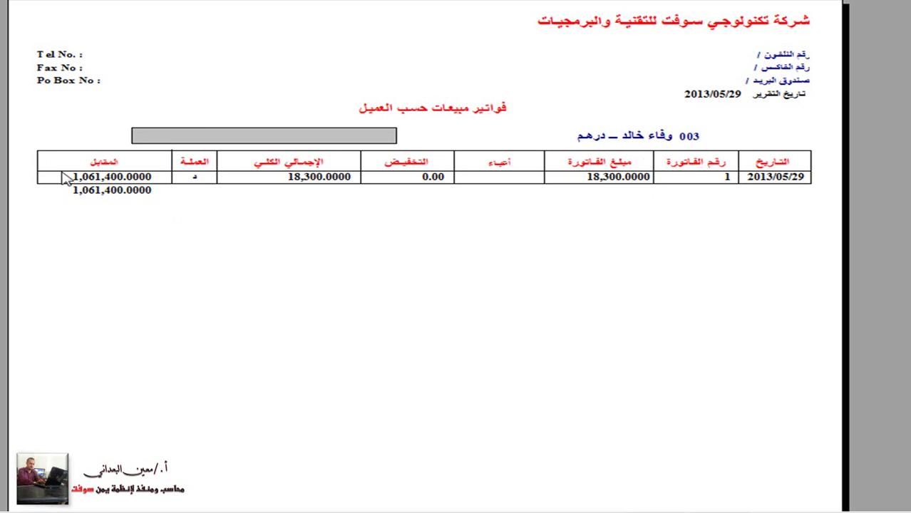
key("Escape")
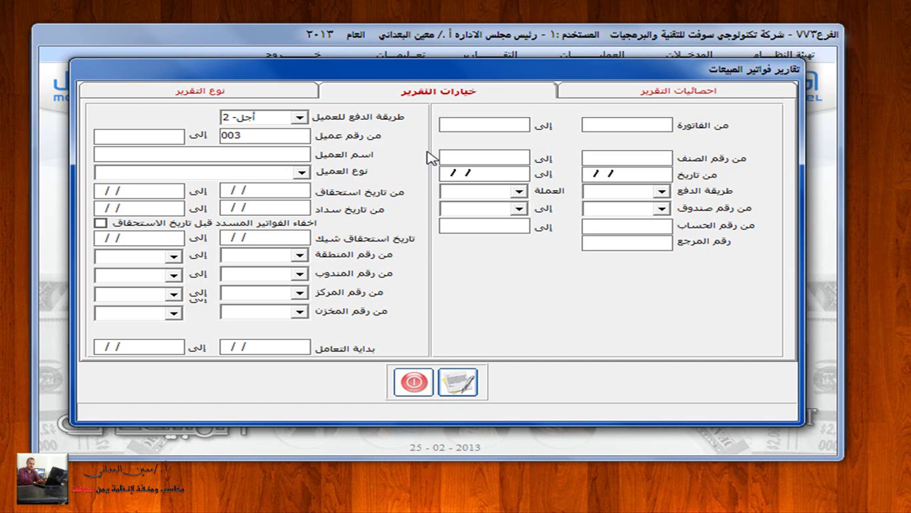
Step: Close the sales-invoices report settings and open Reports > Sales Invoices > Monthly Sales
left_click(299, 117)
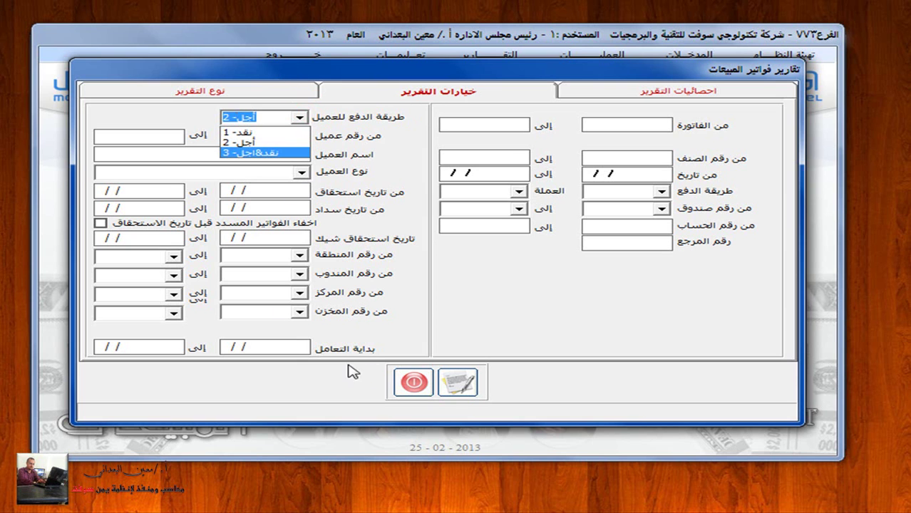
left_click(415, 382)
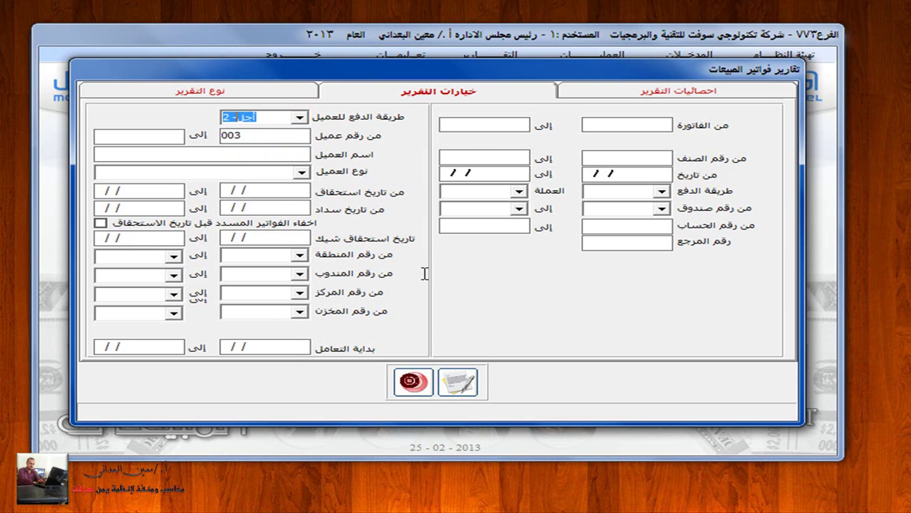
left_click(413, 382)
left_click(475, 55)
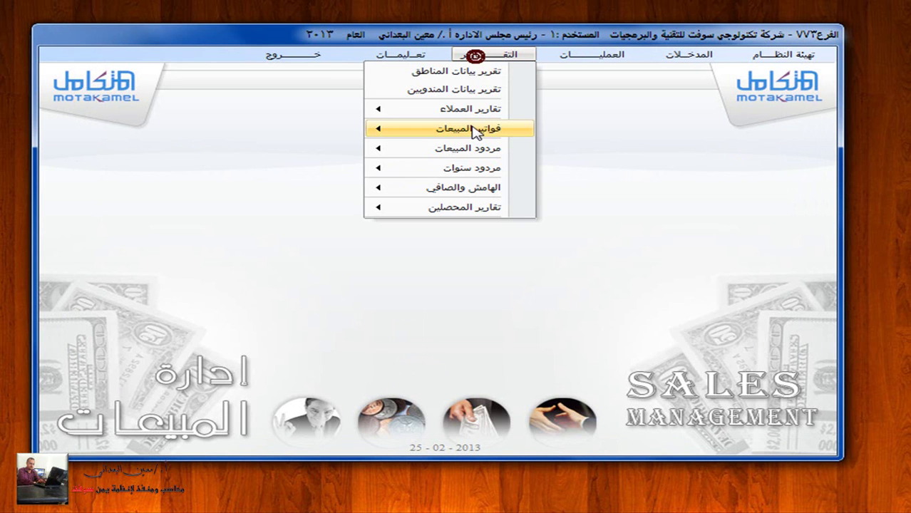
left_click(431, 126)
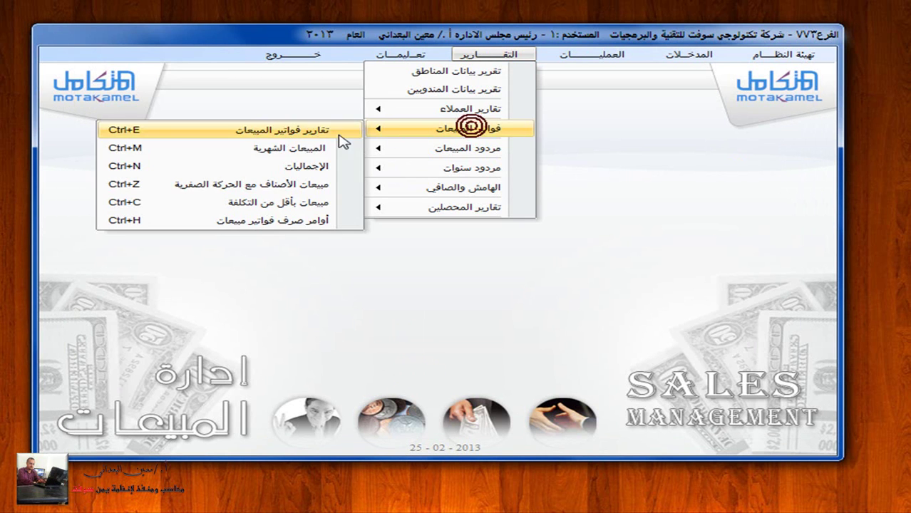
left_click(305, 148)
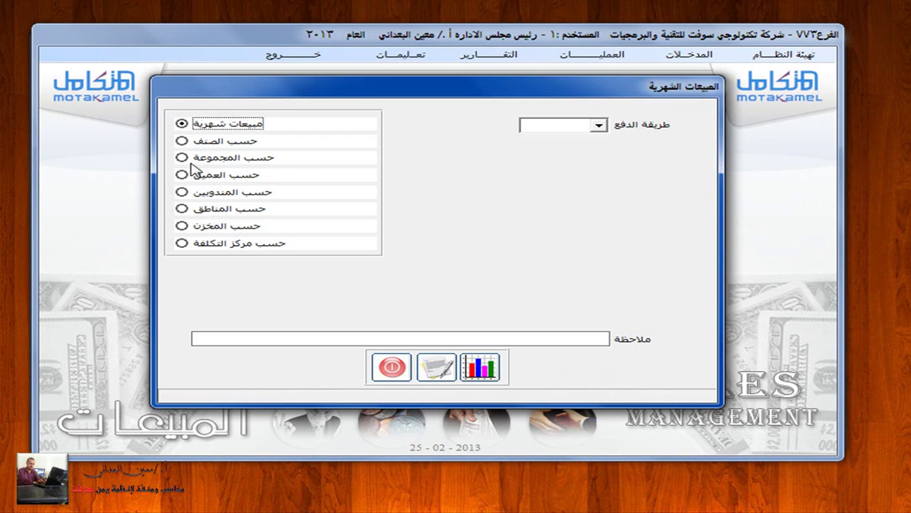
Step: Close the monthly sales dialog and open the Customer Data form from Inputs
left_click(390, 367)
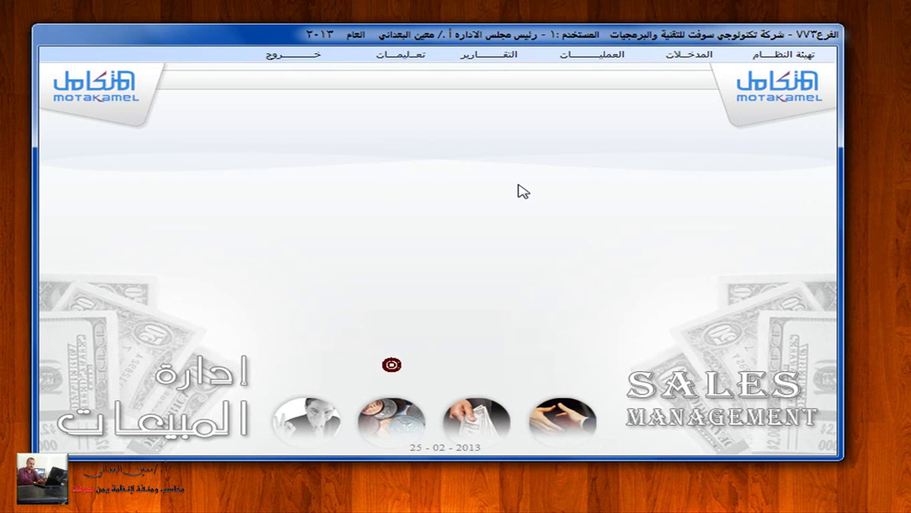
left_click(683, 54)
left_click(681, 126)
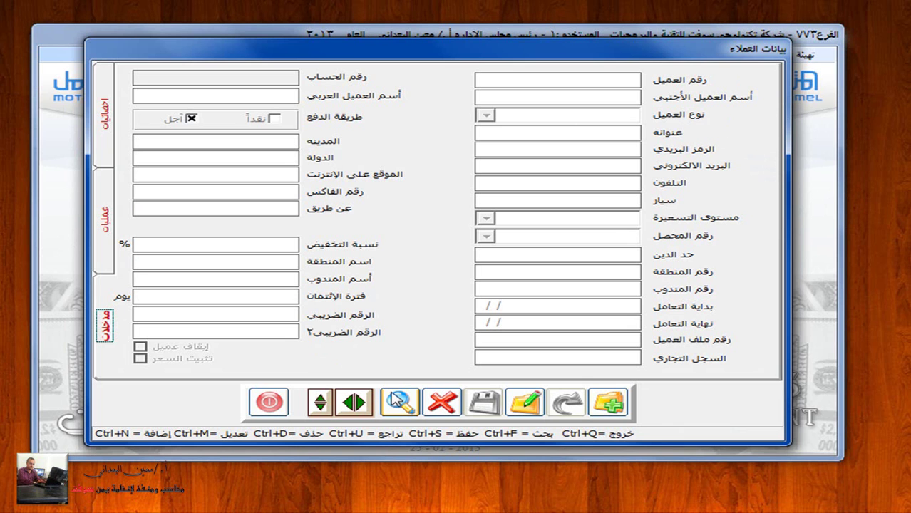
Step: Search to list the existing customers (001, 002, 003, 1, 2), then close the form
left_click(399, 401)
left_click(399, 401)
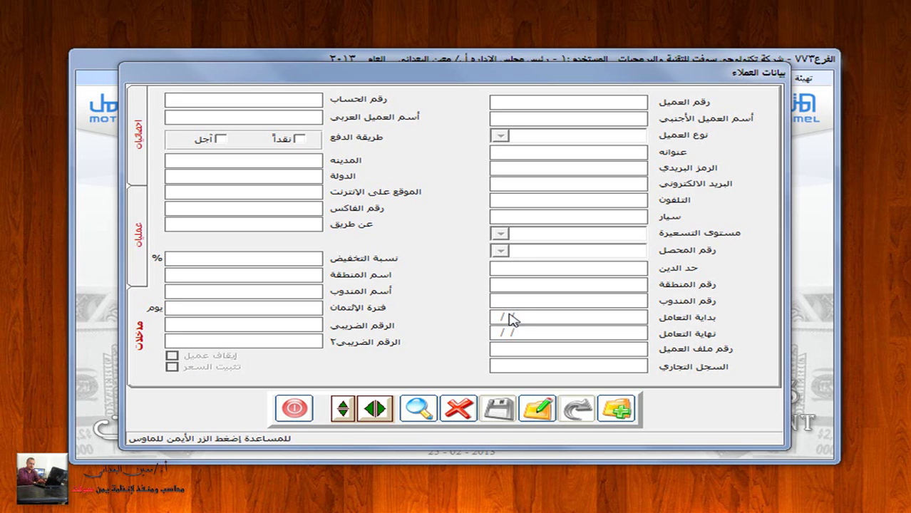
left_click(413, 411)
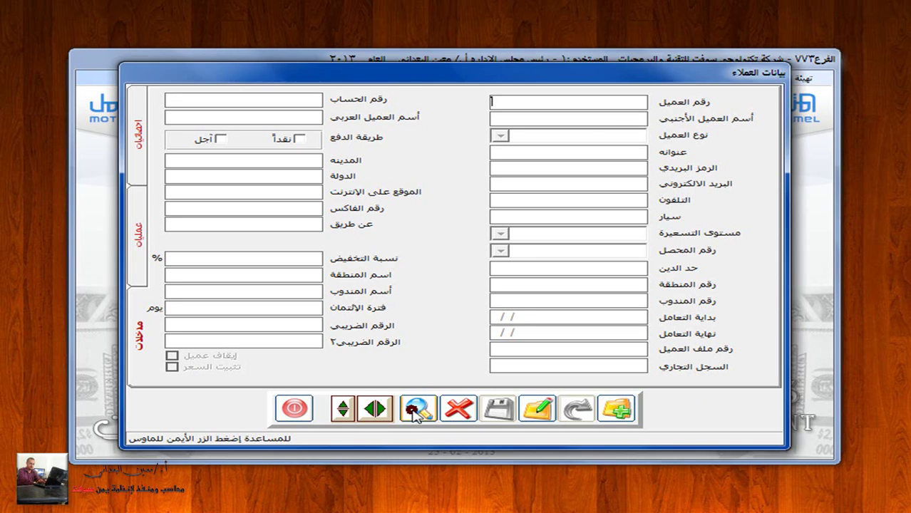
key("Return")
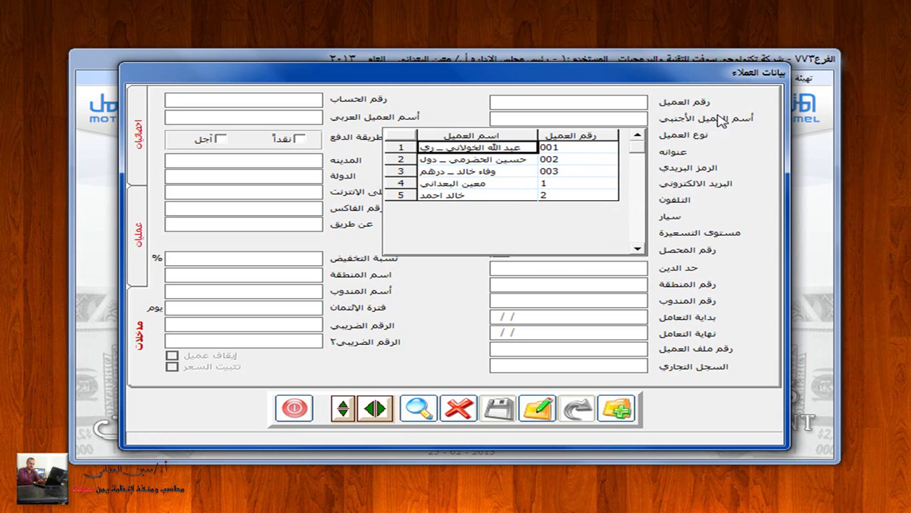
left_click(295, 406)
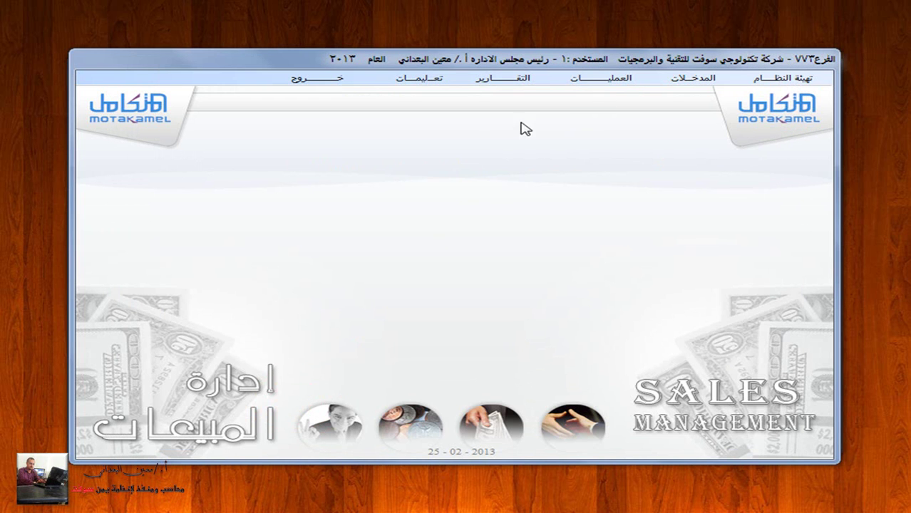
Step: Preview the Monthly Sales report by customer, showing five customers' May sales totalling 4,109,486.00
left_click(507, 79)
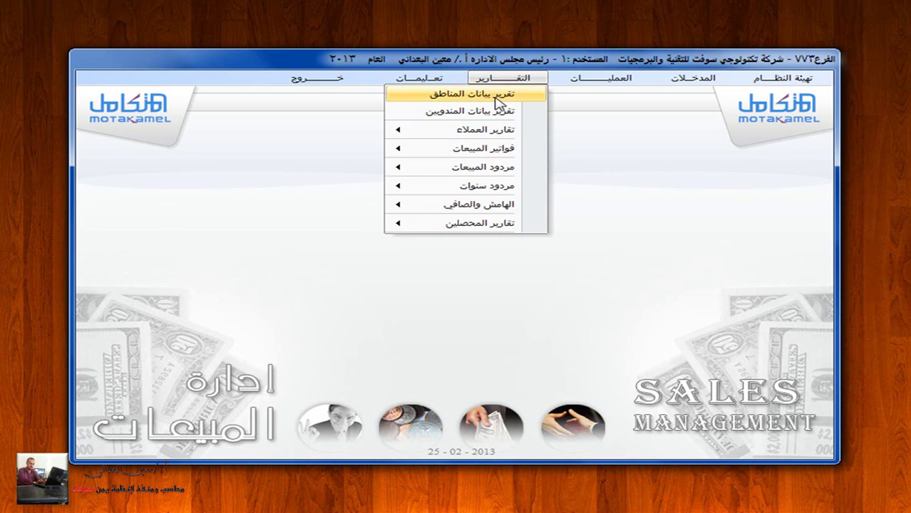
mouse_move(506, 153)
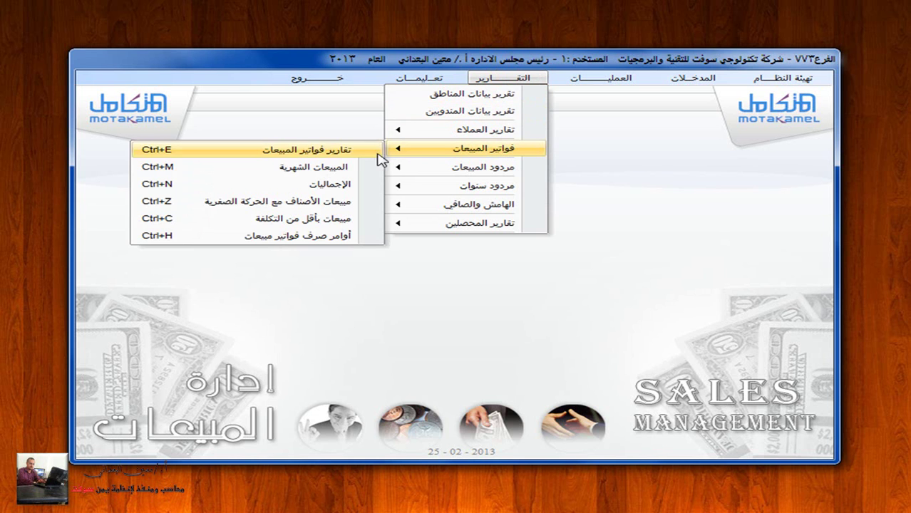
left_click(354, 168)
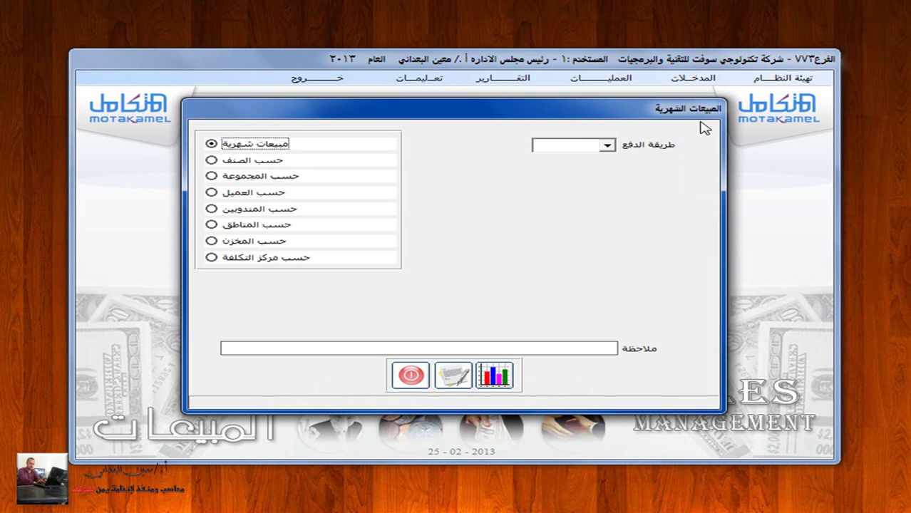
left_click(227, 194)
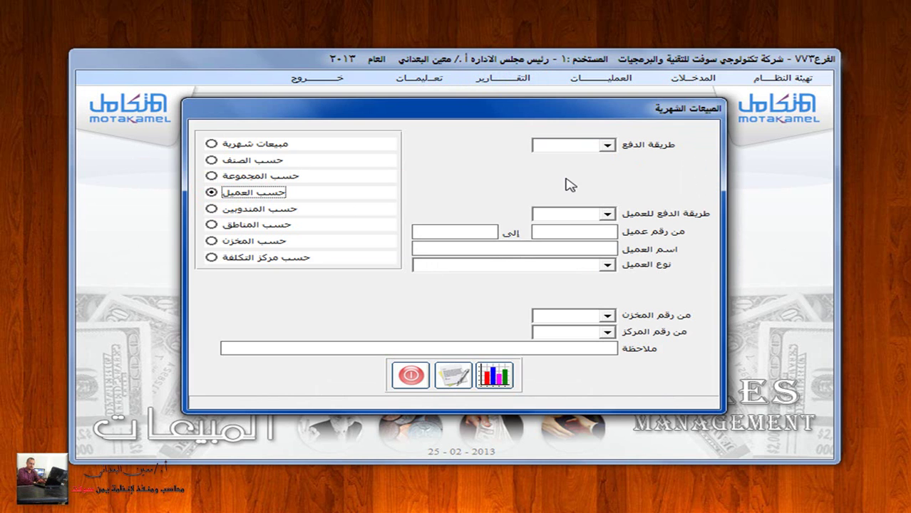
left_click(454, 375)
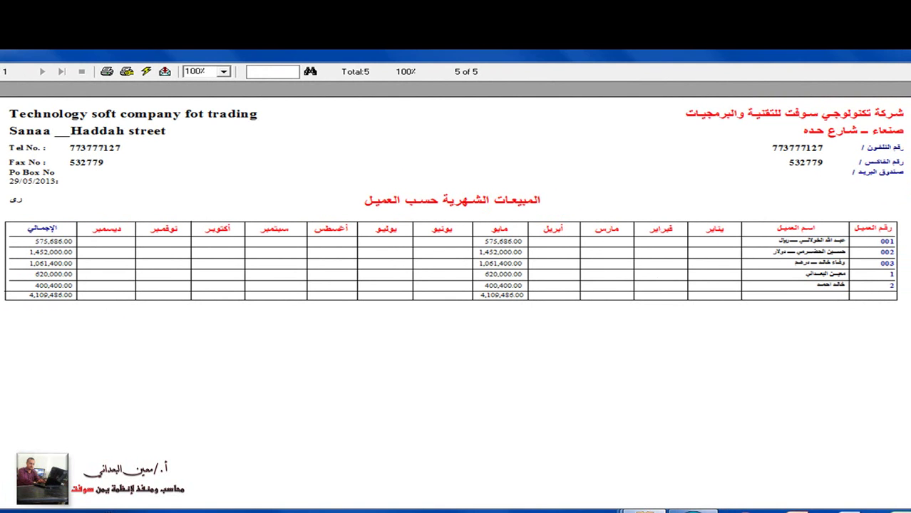
Step: Preview the monthly sales report with payment method and customer payment both set to cash
key("Escape")
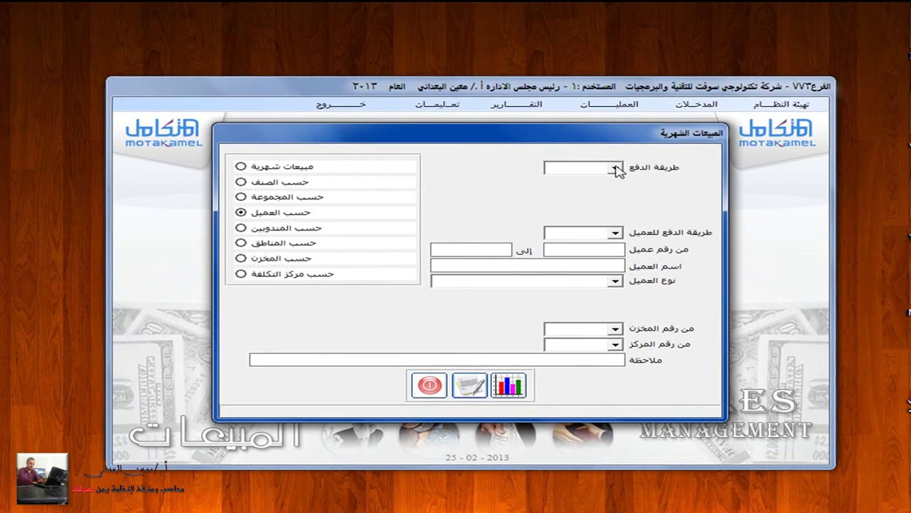
left_click(591, 197)
left_click(592, 178)
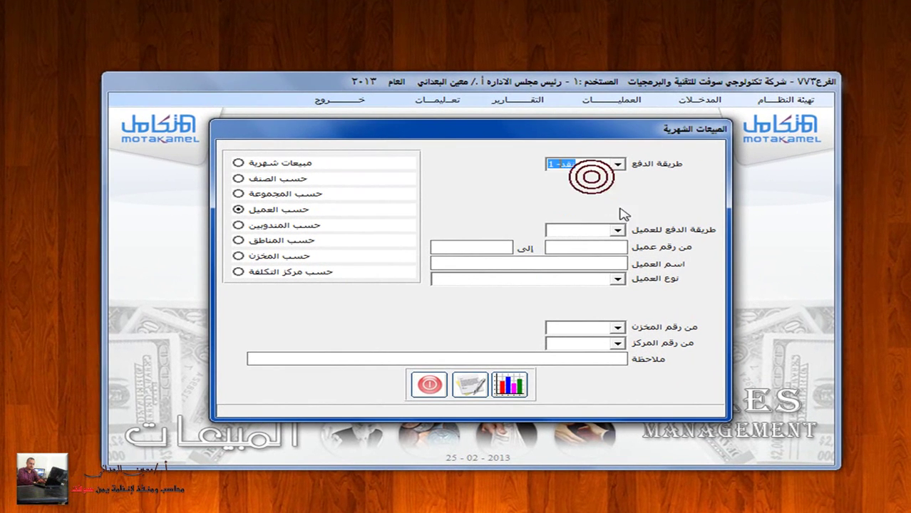
left_click(618, 230)
left_click(602, 246)
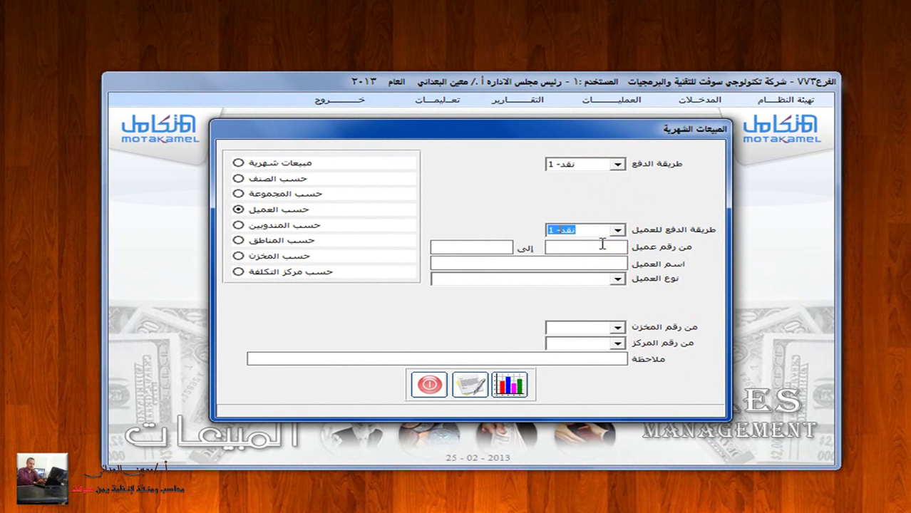
left_click(470, 385)
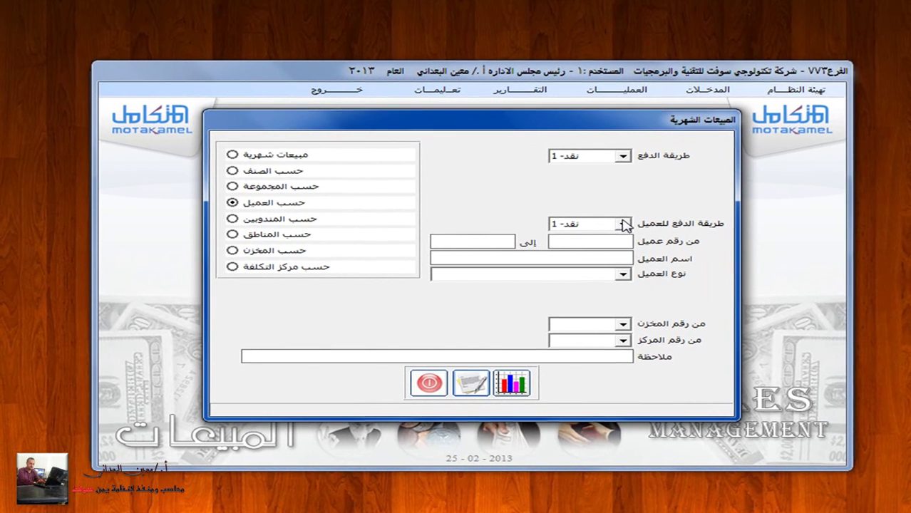
Step: Preview it again with both payment filters set to deferred (أجل)
left_click(622, 223)
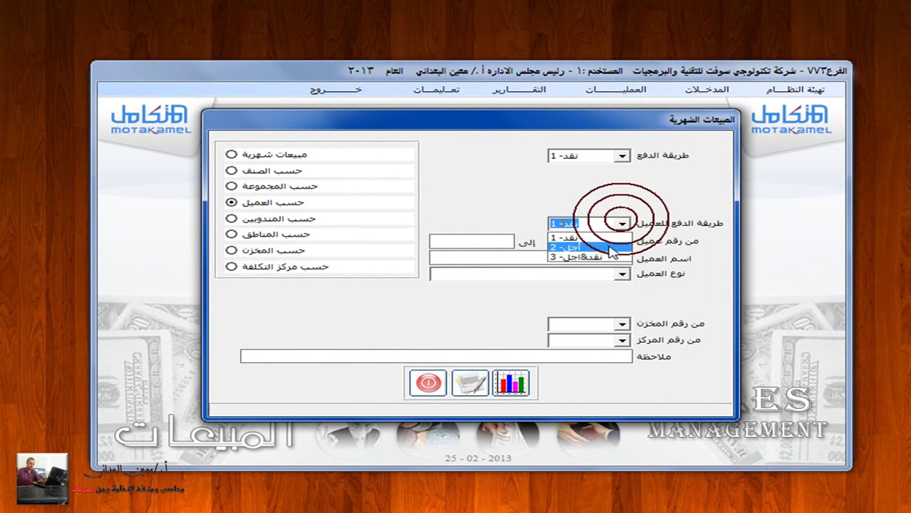
left_click(606, 244)
left_click(623, 155)
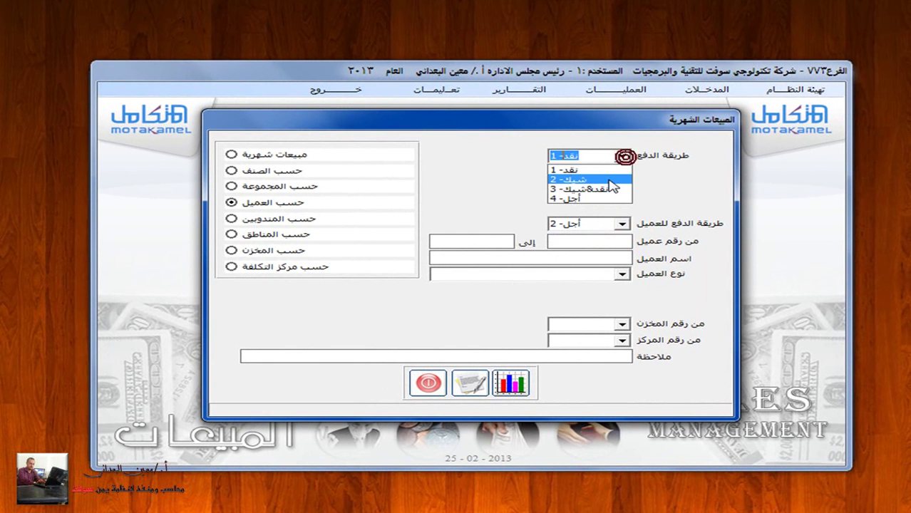
left_click(602, 199)
left_click(512, 398)
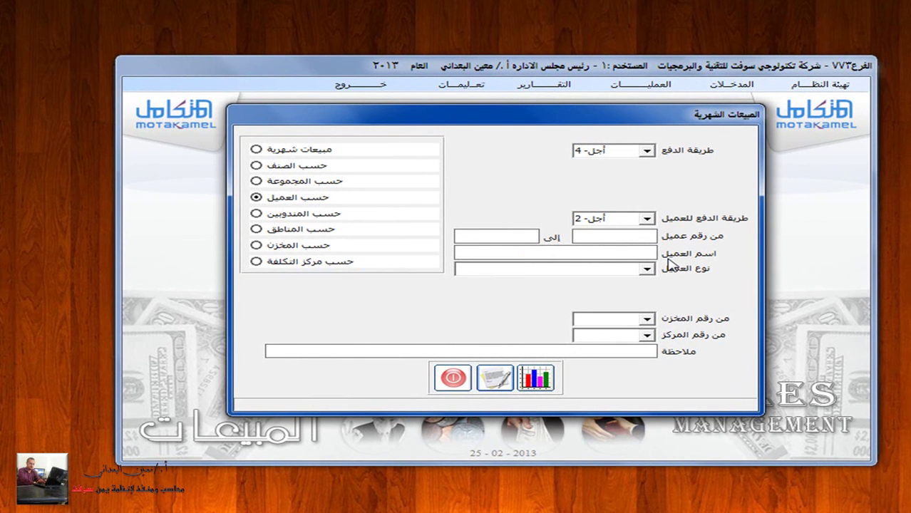
Step: Restrict the report to customer type عملاء صنعاء and preview it, showing 575,686.00 May sales
left_click(647, 269)
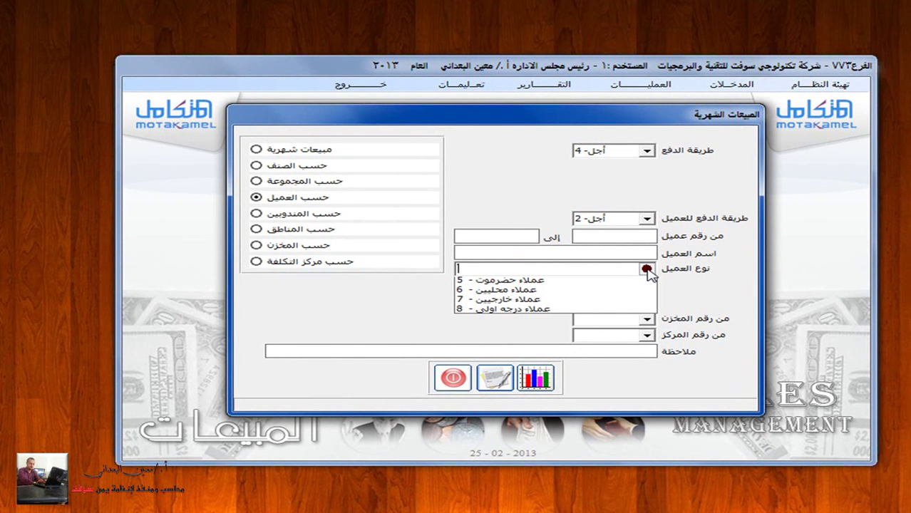
left_click(563, 283)
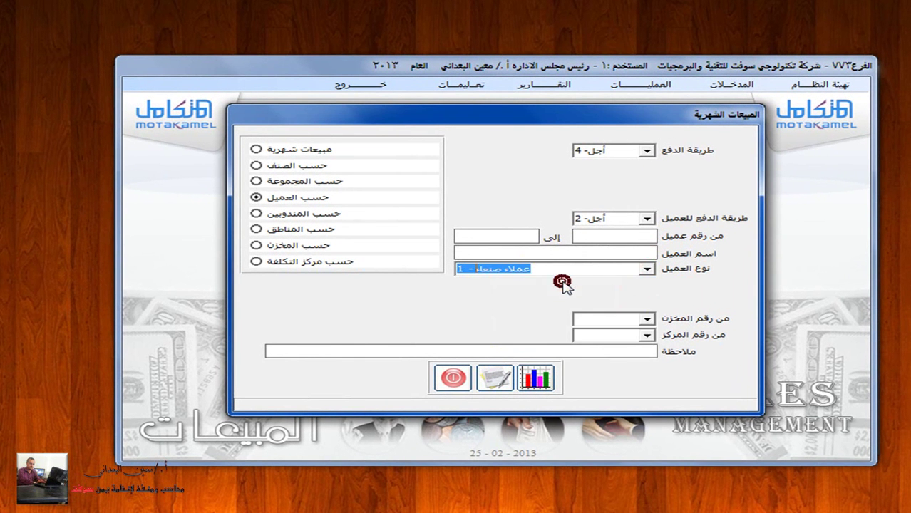
left_click(497, 370)
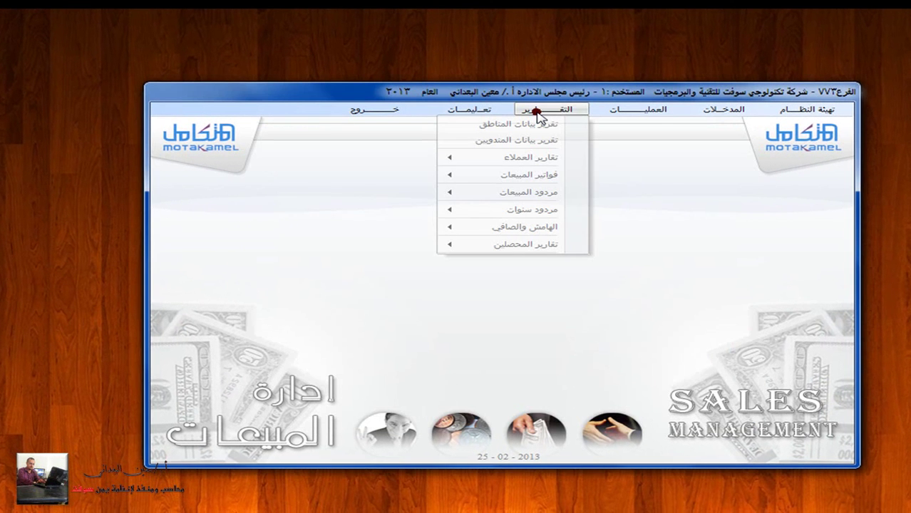
Step: Open the sales-invoices reports window set to analytic (تحليلي-2), grouped by customer (حسب العميل)
left_click(526, 175)
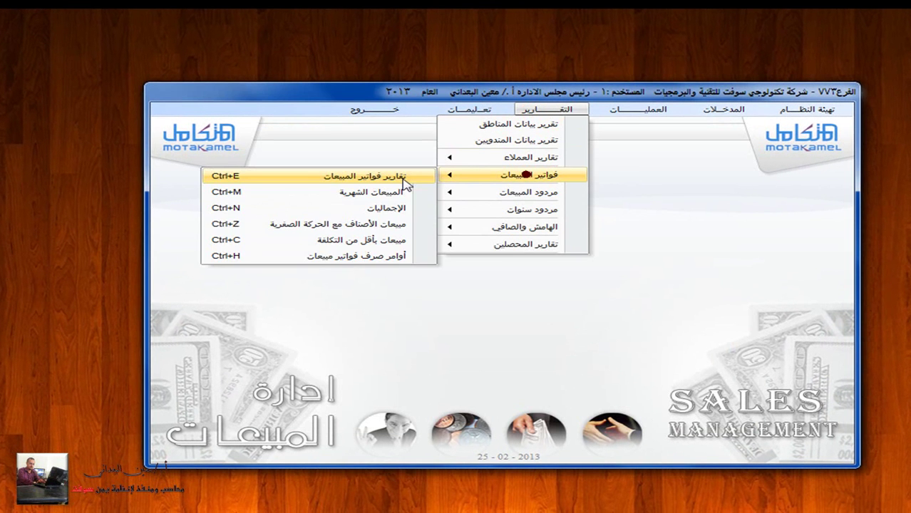
left_click(372, 179)
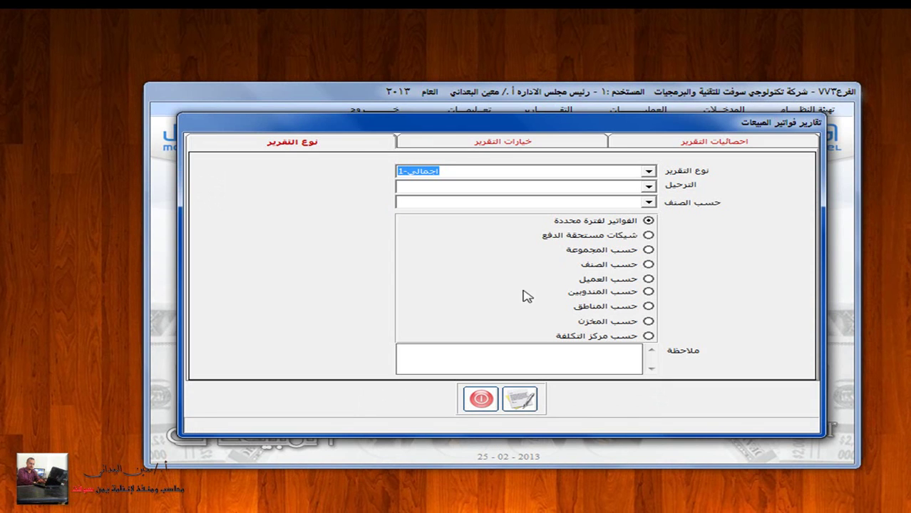
left_click(610, 280)
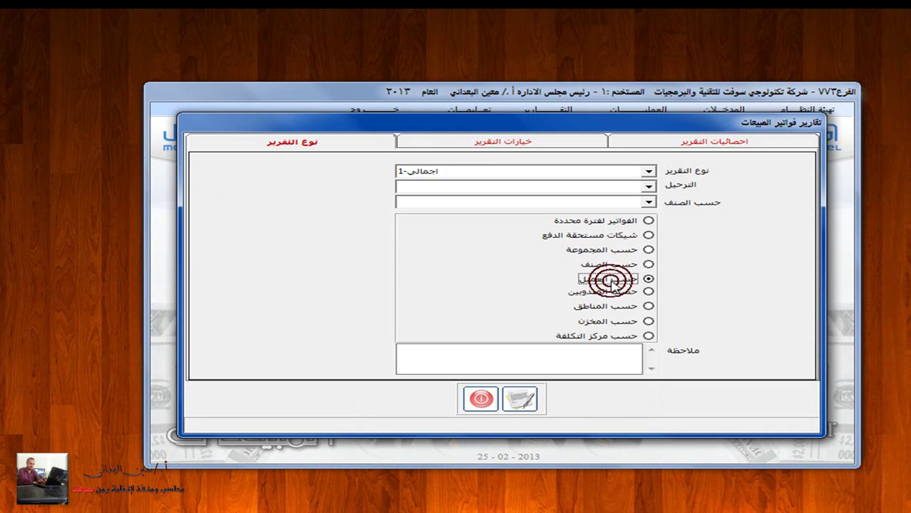
left_click(651, 174)
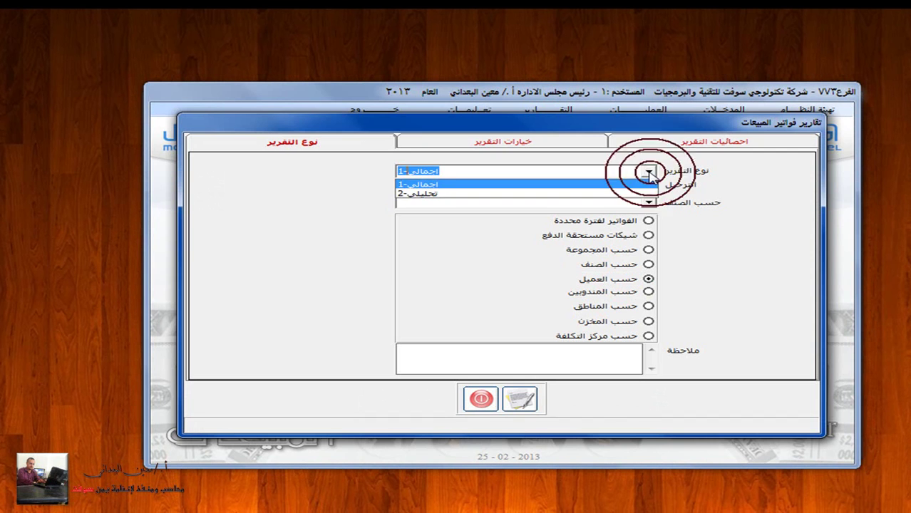
left_click(636, 187)
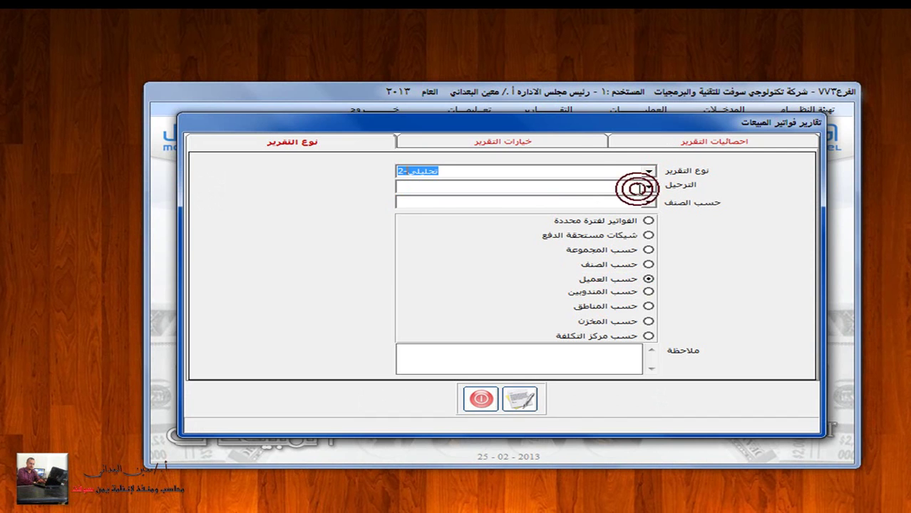
left_click(572, 142)
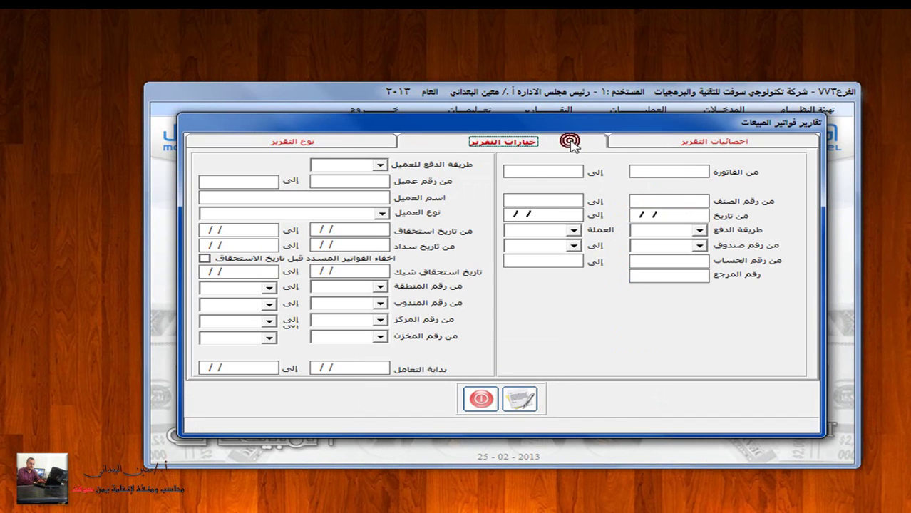
Step: Set the customer payment-method filter to deferred (أجل)
left_click(370, 165)
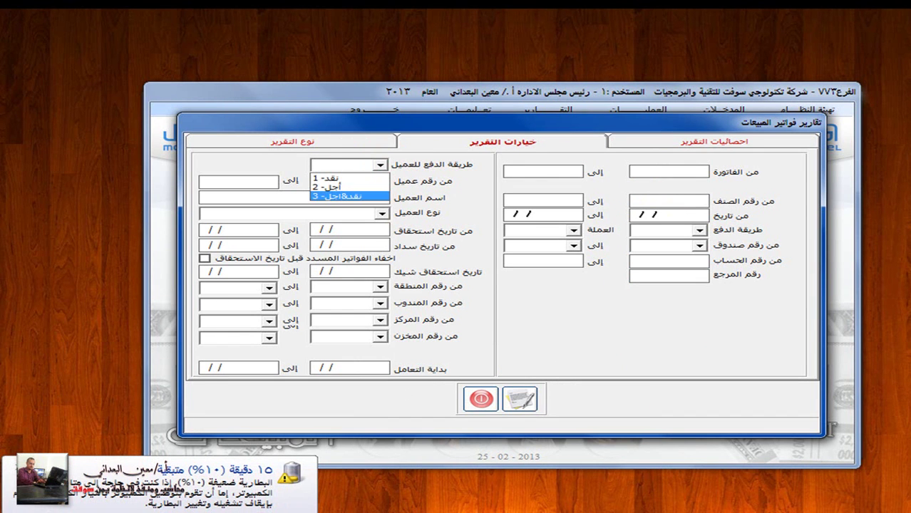
key("Escape")
left_click(372, 169)
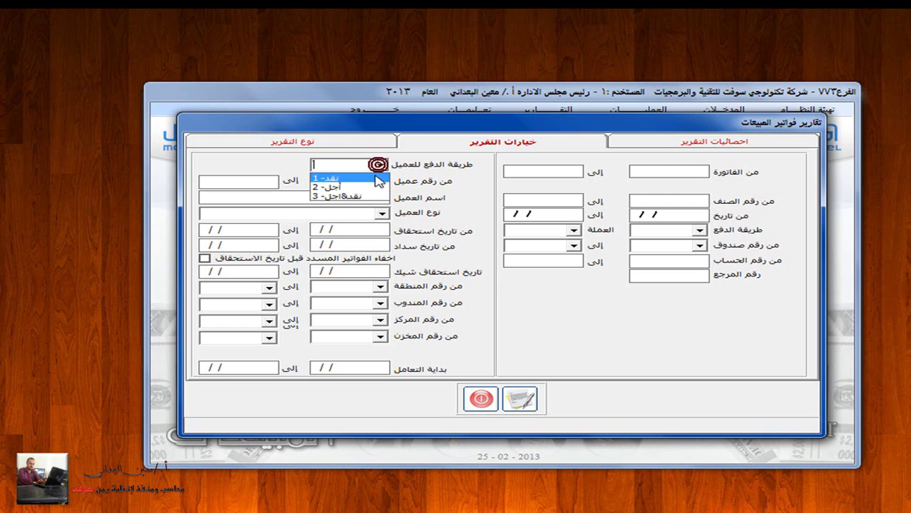
left_click(373, 185)
Step: Look up customer 001 by searching 'لاني' and preview its report, listing invoice 2 at 575,686
left_click(367, 184)
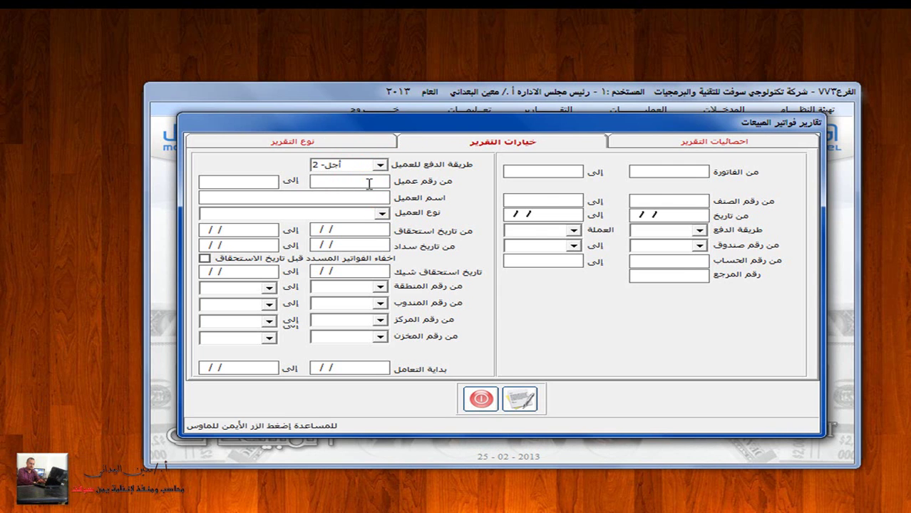
right_click(369, 183)
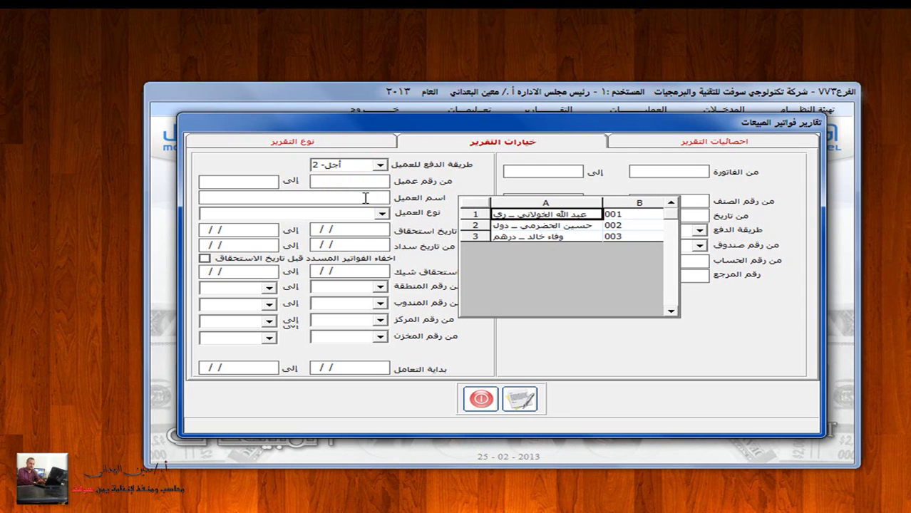
left_click(365, 198)
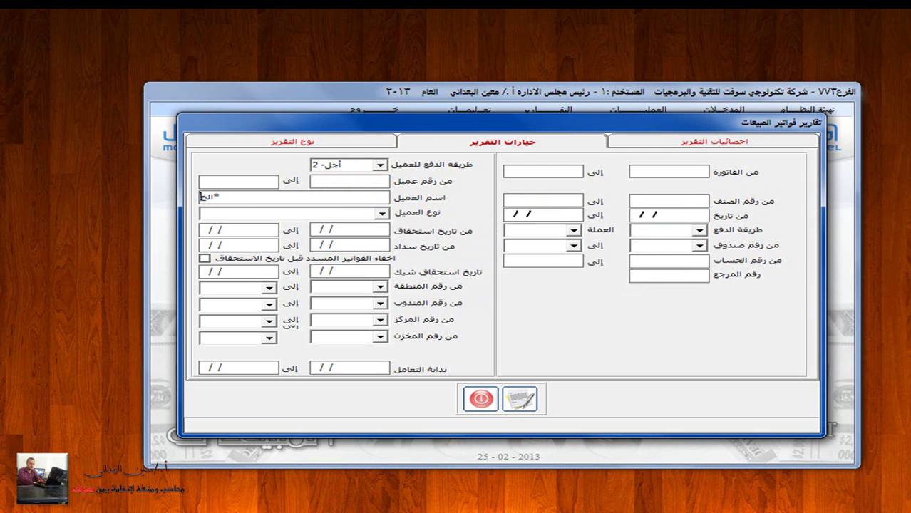
type("لاني")
key("Return")
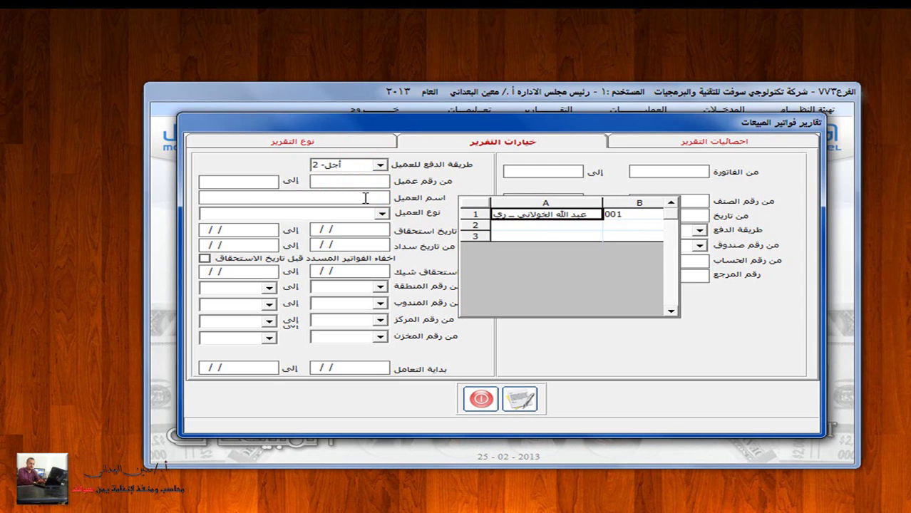
double_click(549, 214)
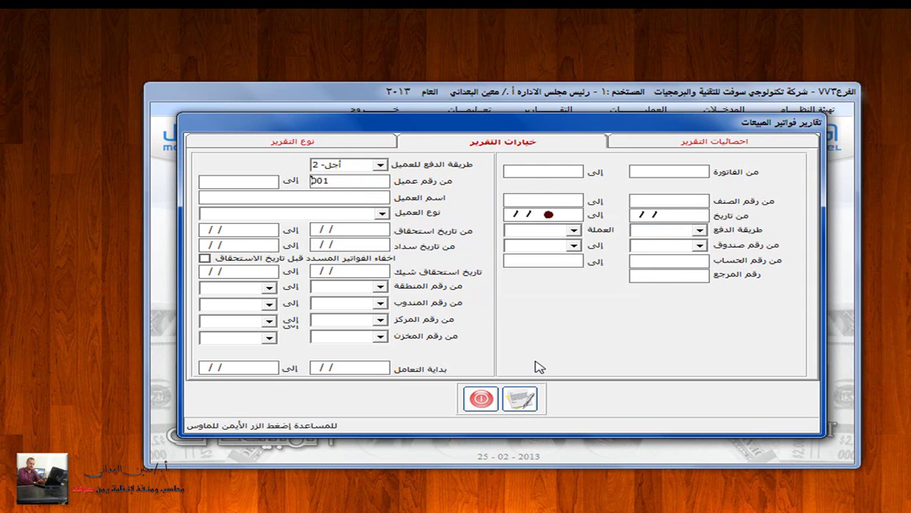
left_click(519, 399)
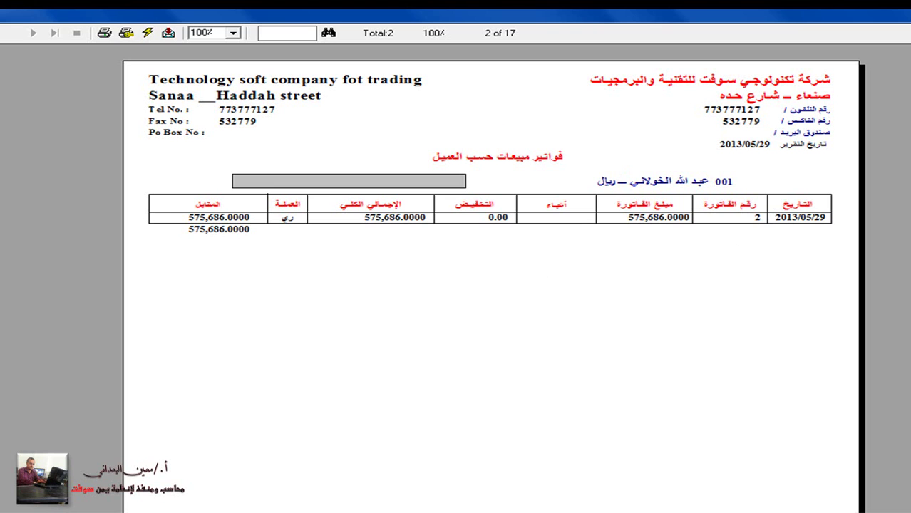
Step: Close the preview and switch the customer payment filter to cash (نقد - 1)
key("Escape")
left_click(331, 144)
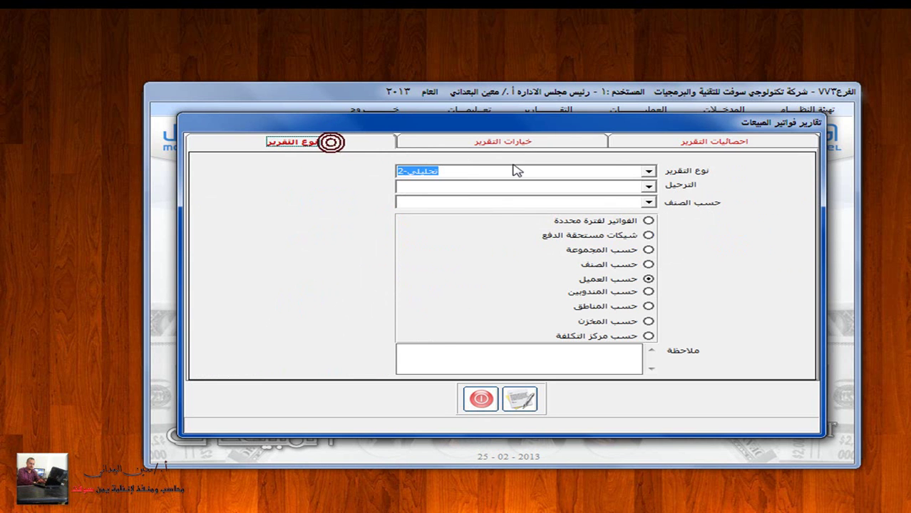
left_click(509, 142)
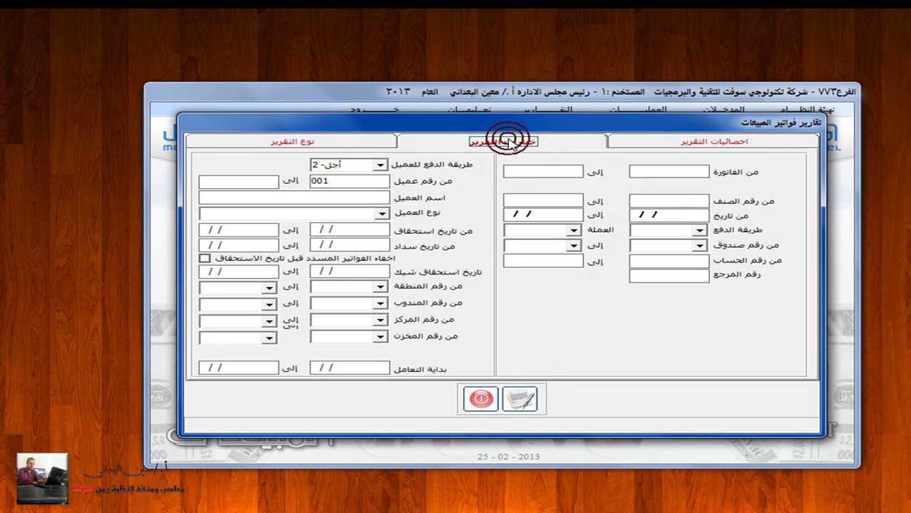
left_click(377, 164)
left_click(366, 178)
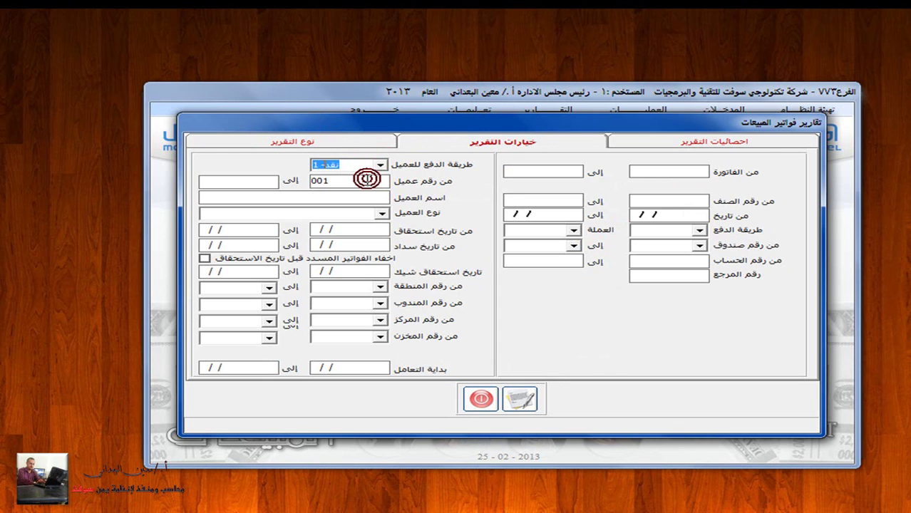